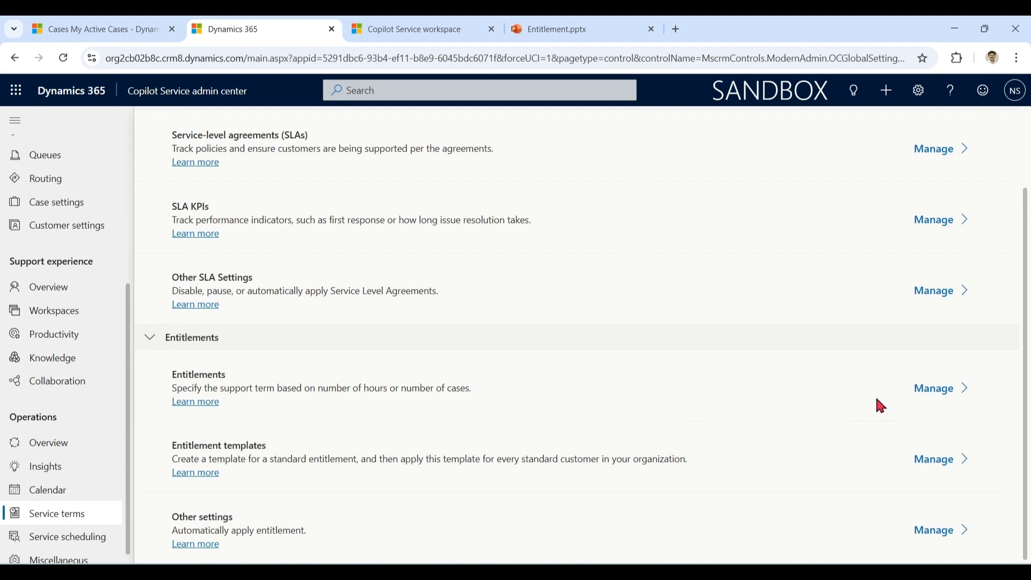
Step: Create a new entitlement named Basic with Adventure Works (sample) as the primary customer
click(932, 389)
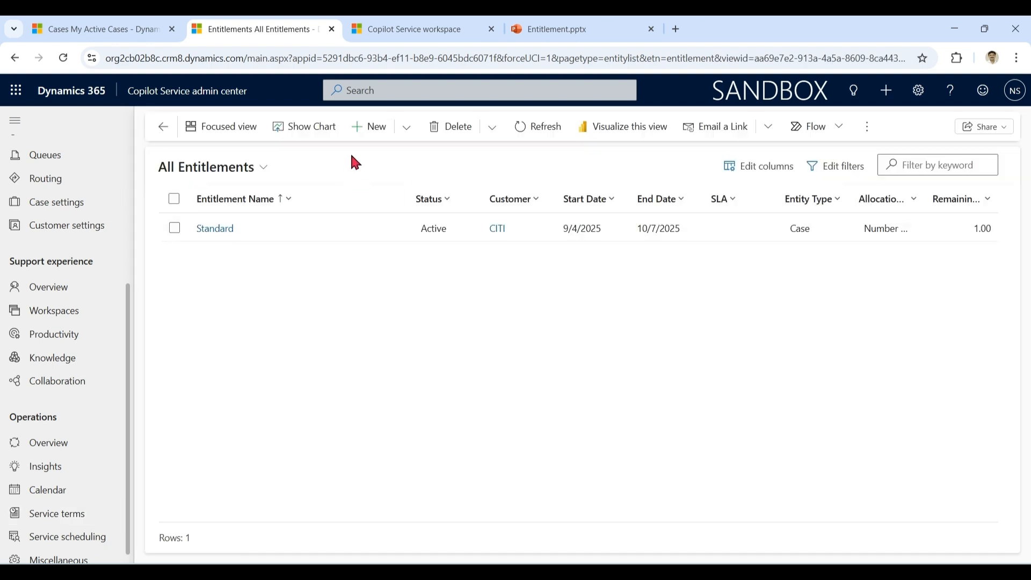
click(369, 126)
click(353, 299)
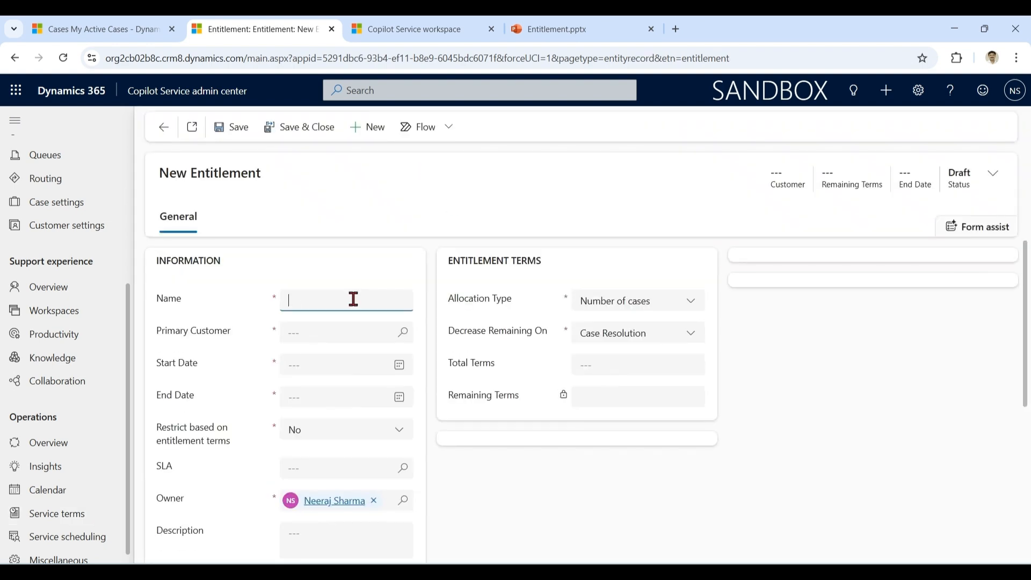
text(Basic)
key(Tab)
click(405, 335)
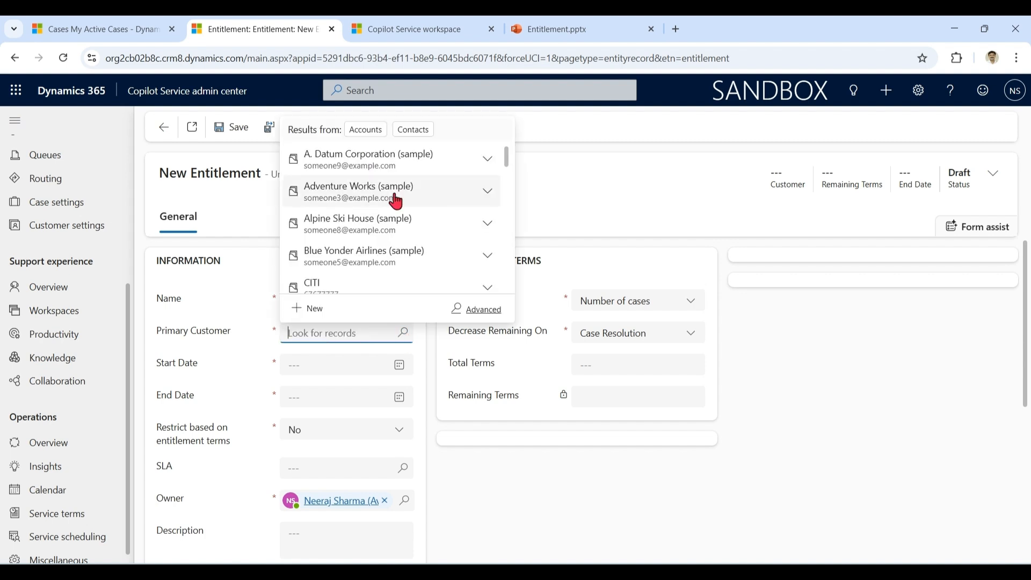
click(396, 201)
click(399, 295)
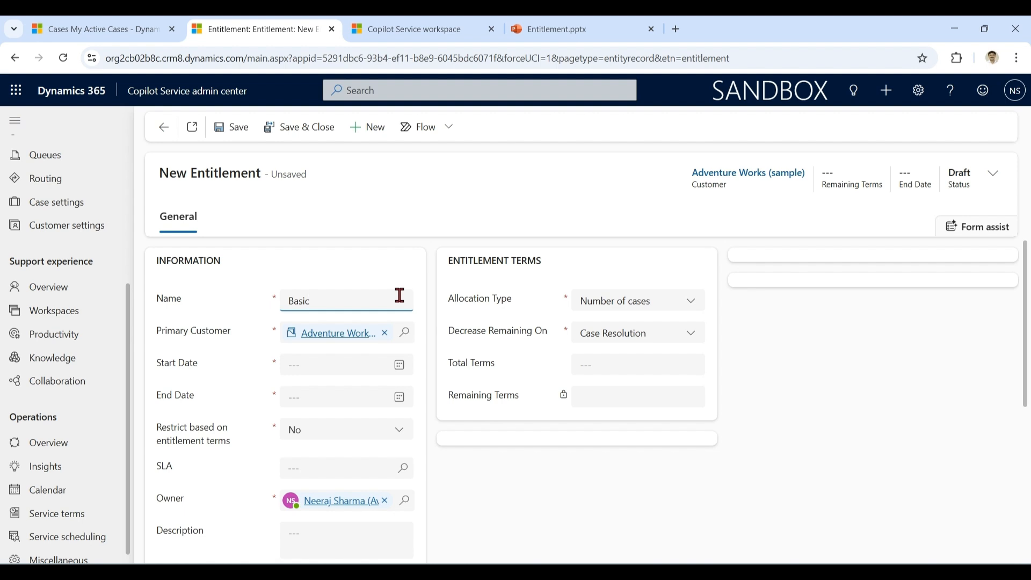
Step: Set the entitlement's start date to 9/8/2025 and end date to 10/7/2025, and restrict it based on entitlement terms
click(399, 365)
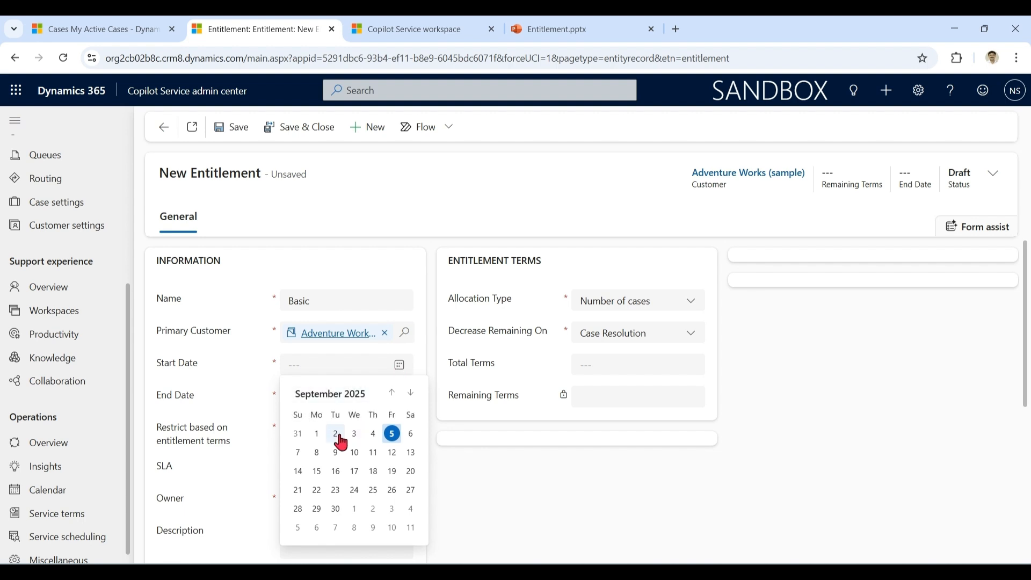
click(319, 456)
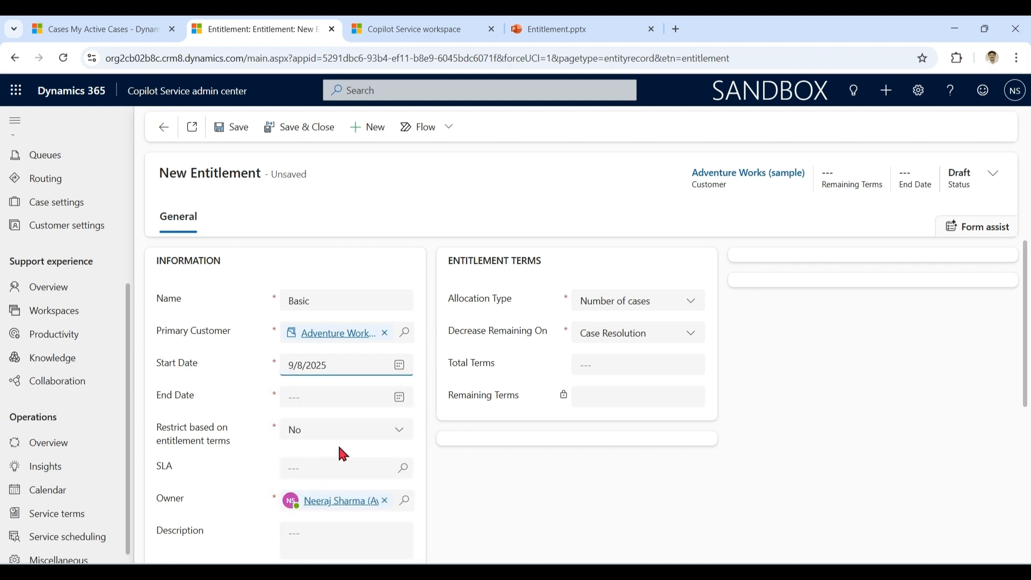
click(399, 399)
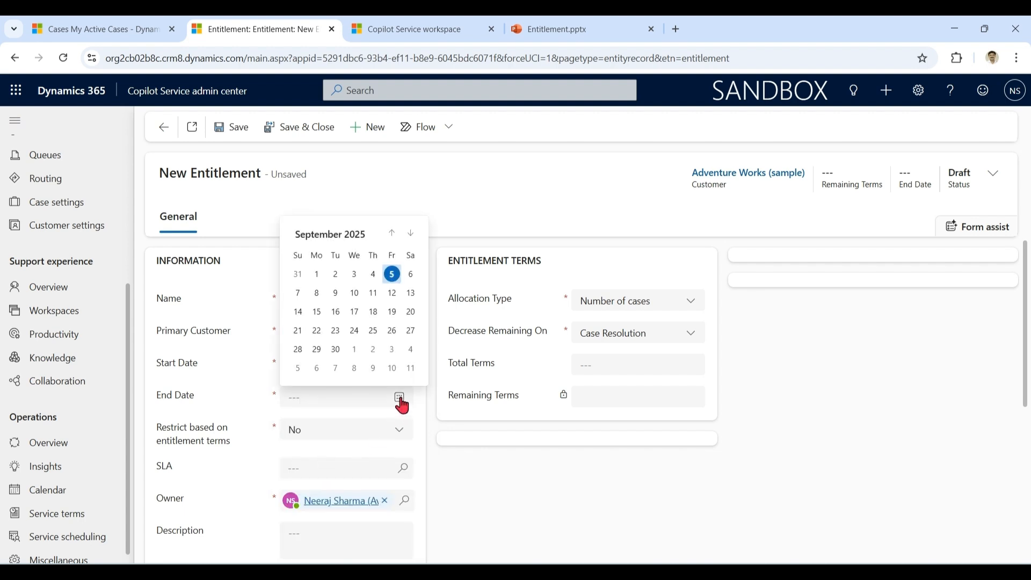
click(410, 235)
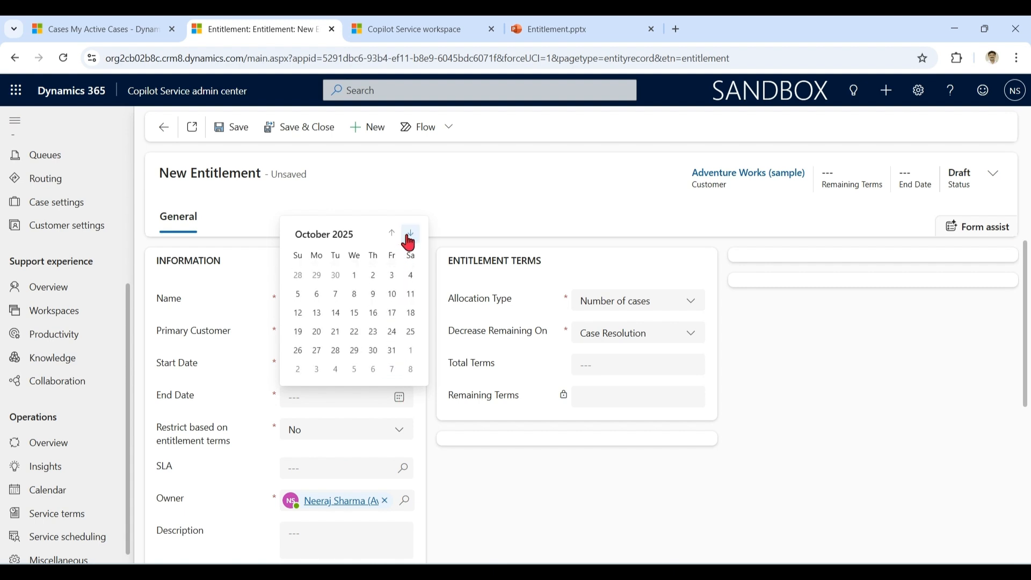
click(336, 294)
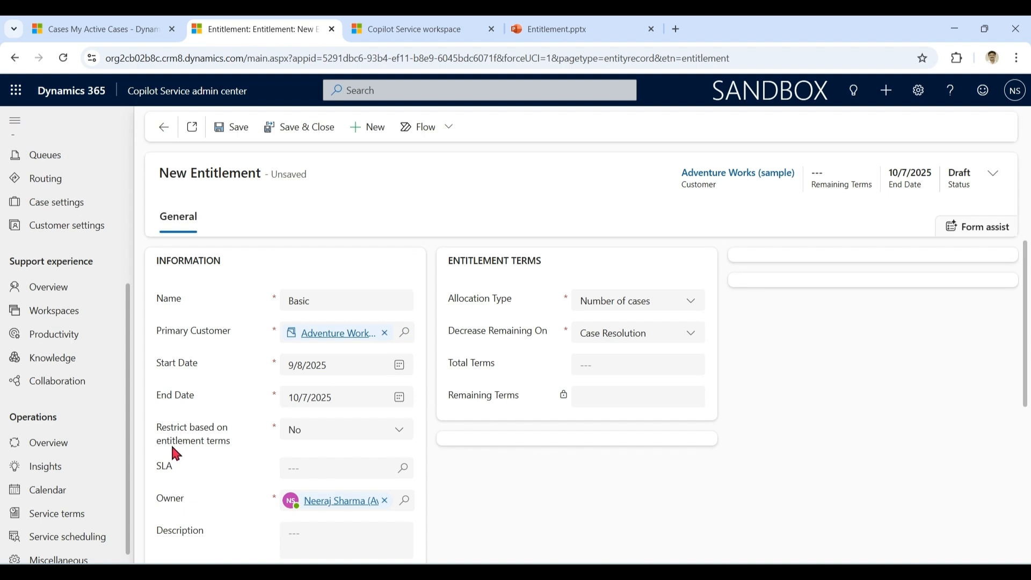
click(401, 439)
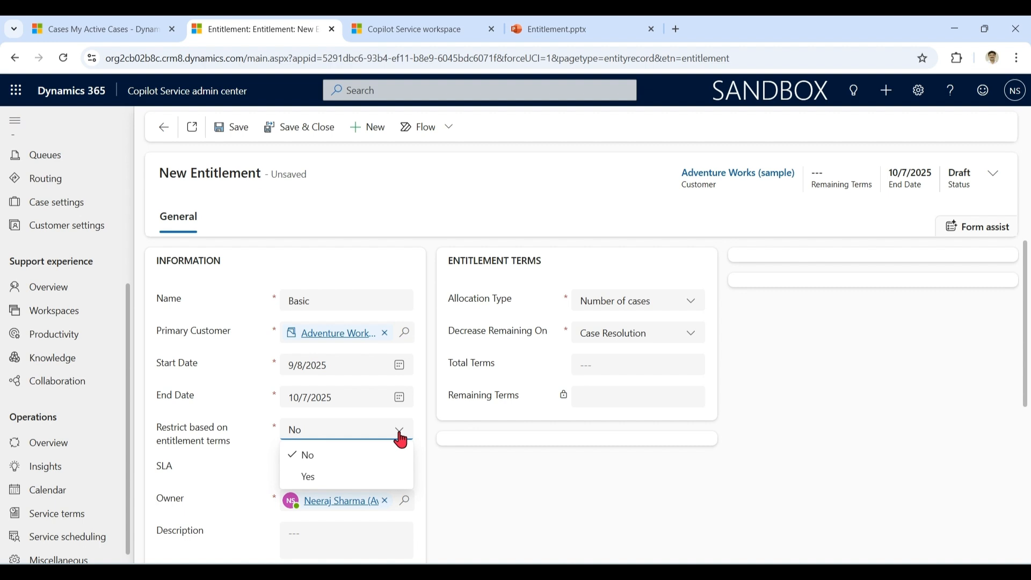
click(346, 480)
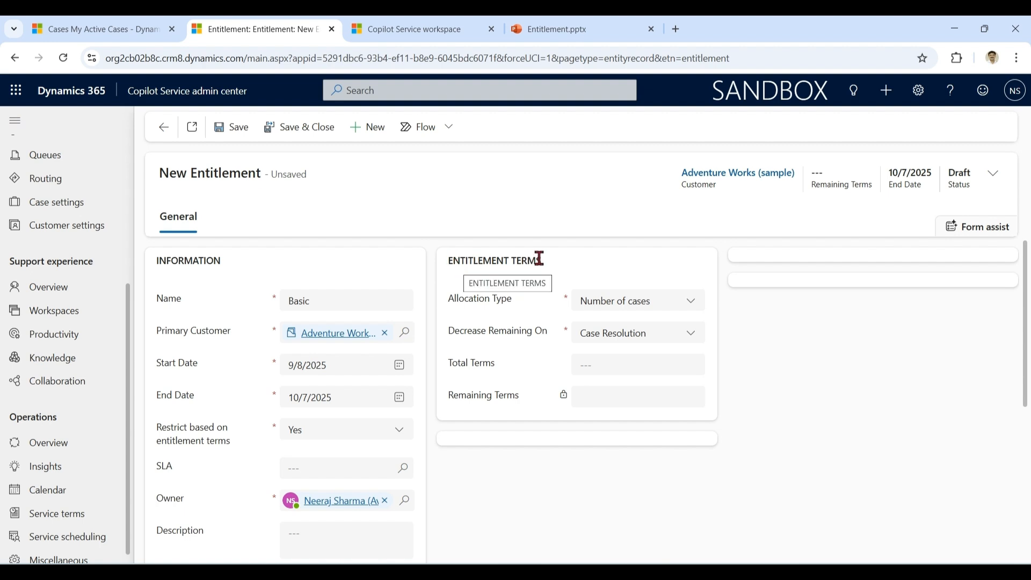
Step: Allocate 3 total terms by number of cases, decreasing on case resolution, and save the entitlement
click(695, 310)
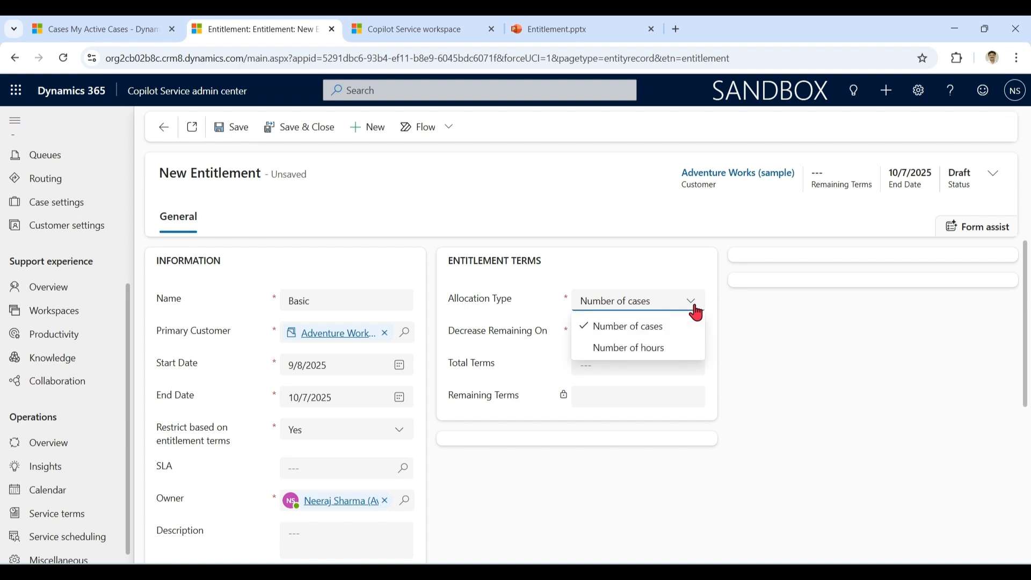
click(672, 334)
click(692, 338)
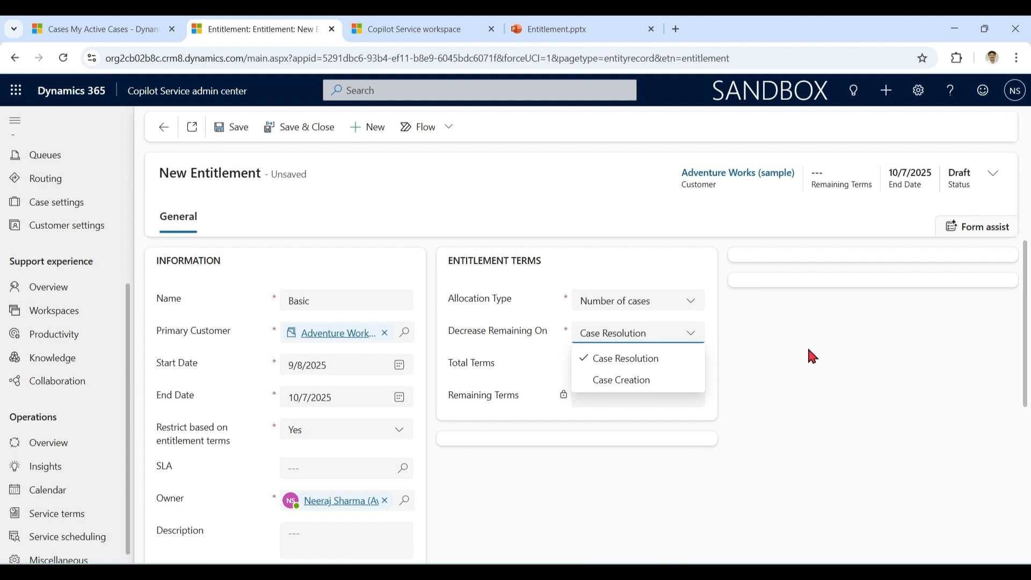
click(799, 383)
click(644, 357)
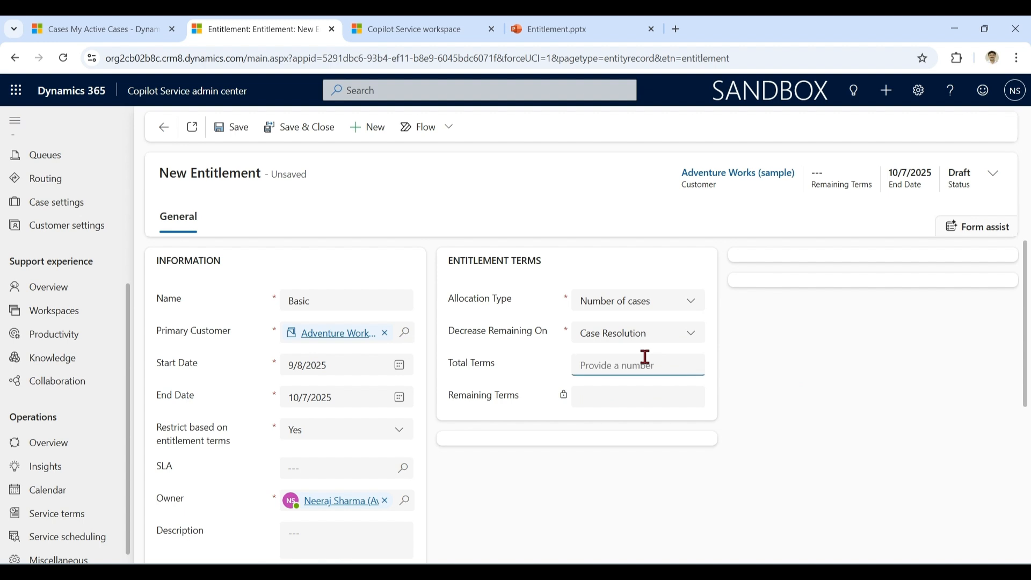
text(3)
click(603, 394)
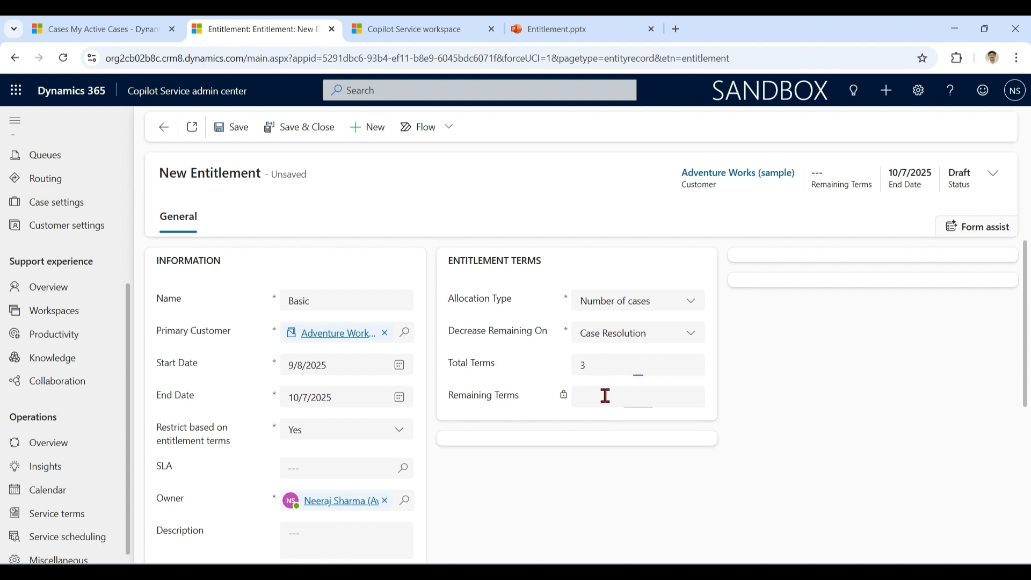
click(238, 128)
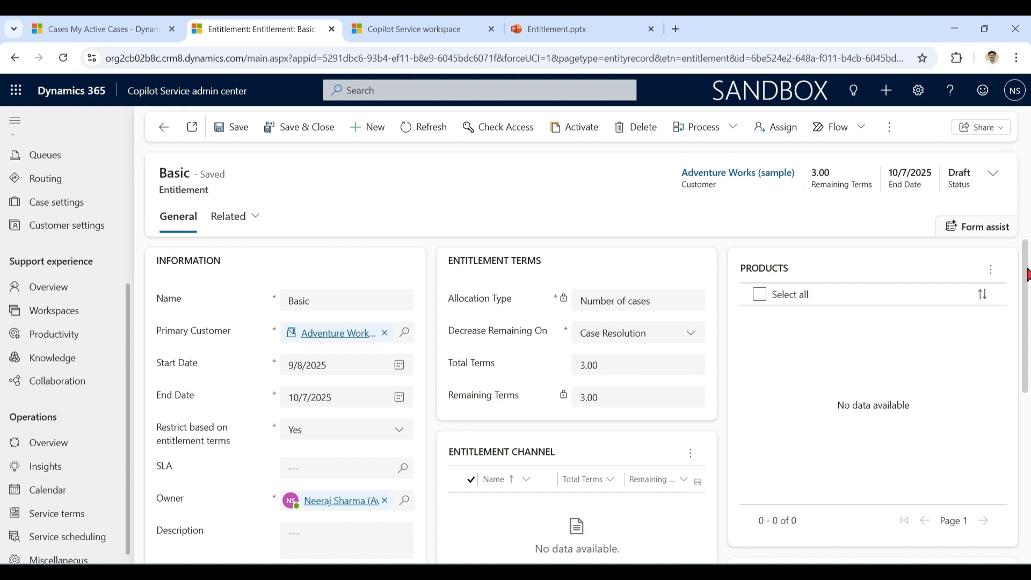
Step: Add a Phone entitlement channel with 1 total term to the Basic entitlement and save it
drag(1023, 293, 1028, 267)
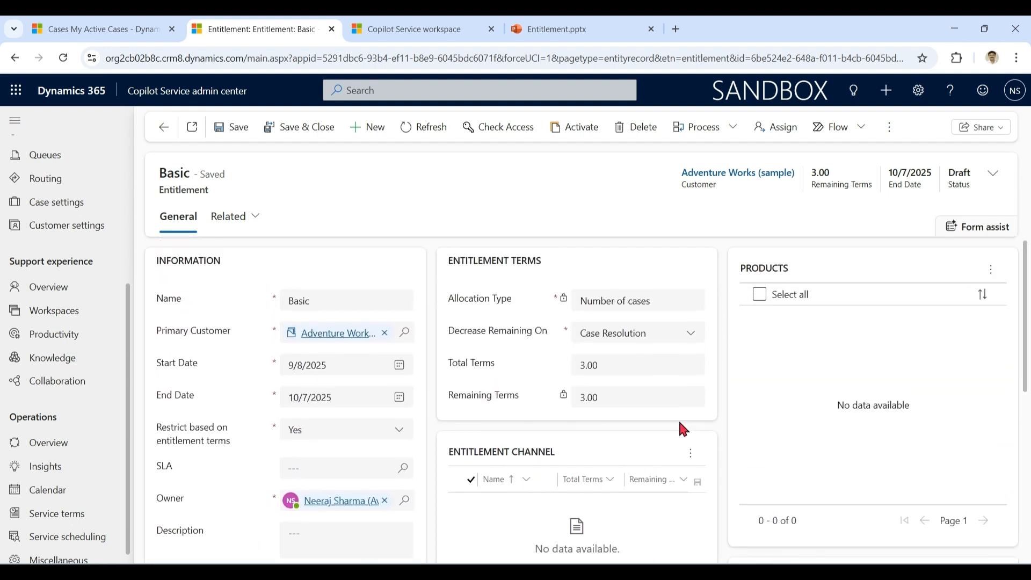
drag(1027, 350, 1024, 373)
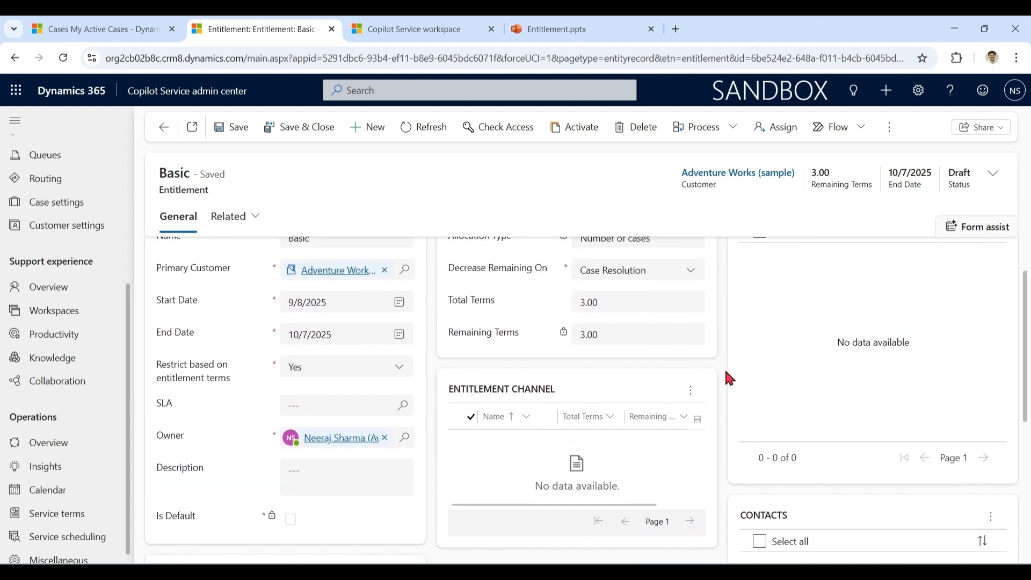
click(691, 390)
click(739, 422)
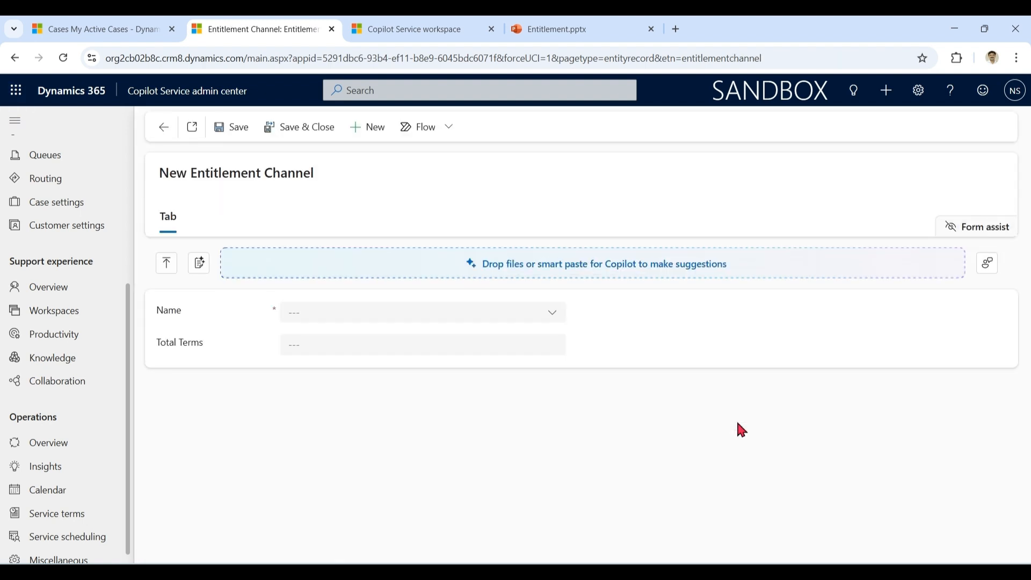
click(552, 314)
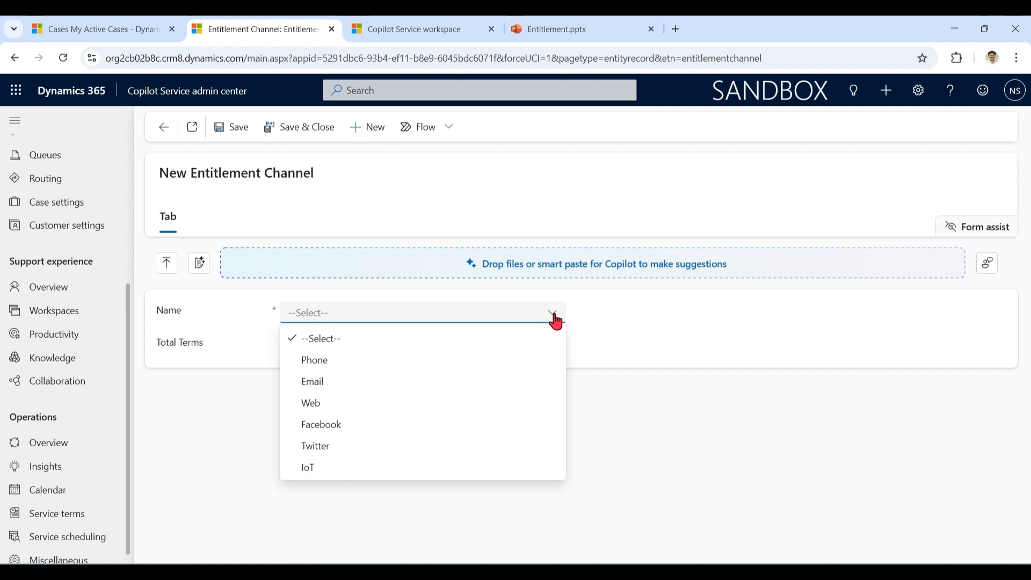
click(431, 358)
click(453, 344)
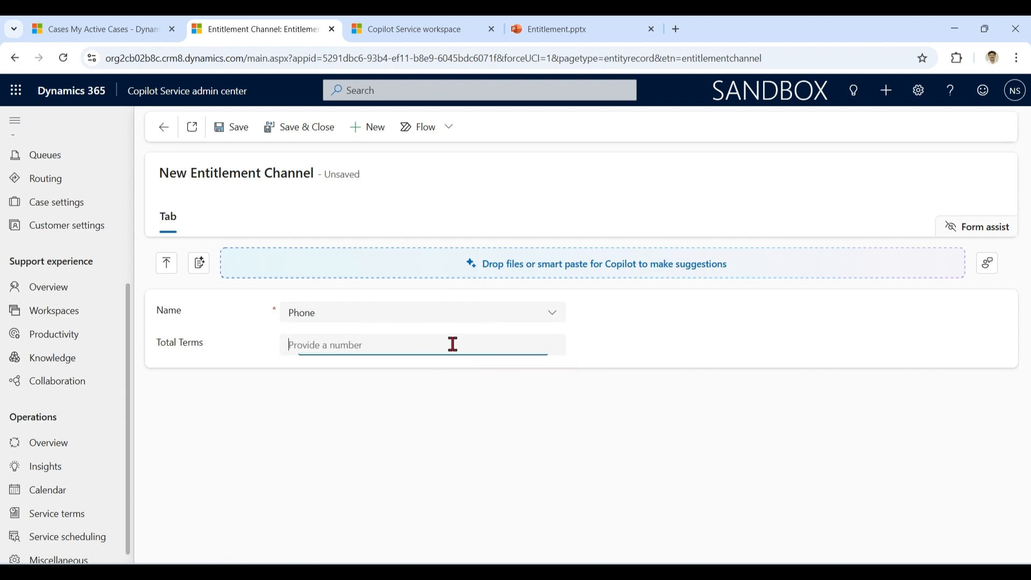
text(1)
click(237, 129)
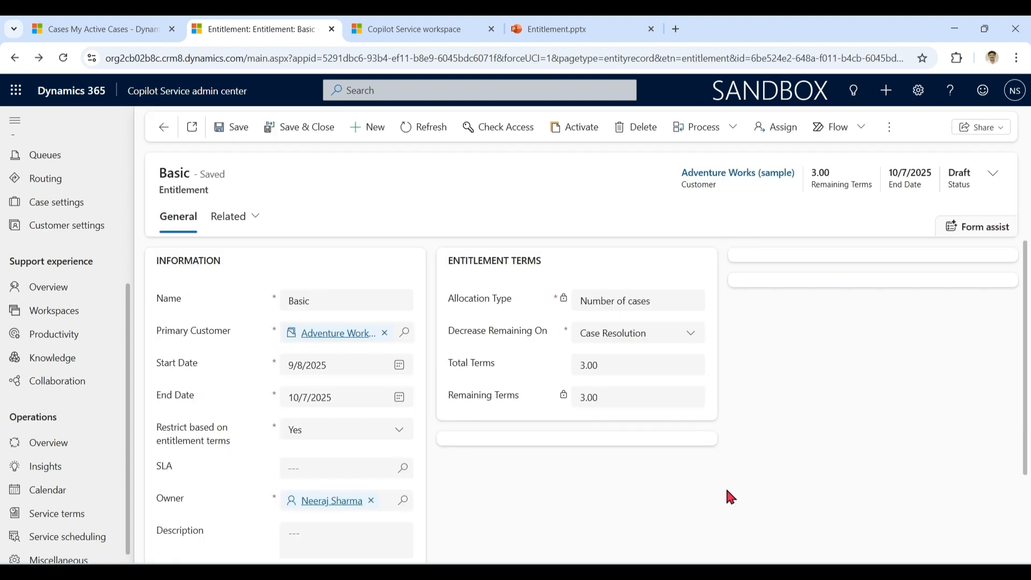
Step: Add an Email entitlement channel with 1 total term and save it
click(691, 453)
click(763, 330)
click(363, 312)
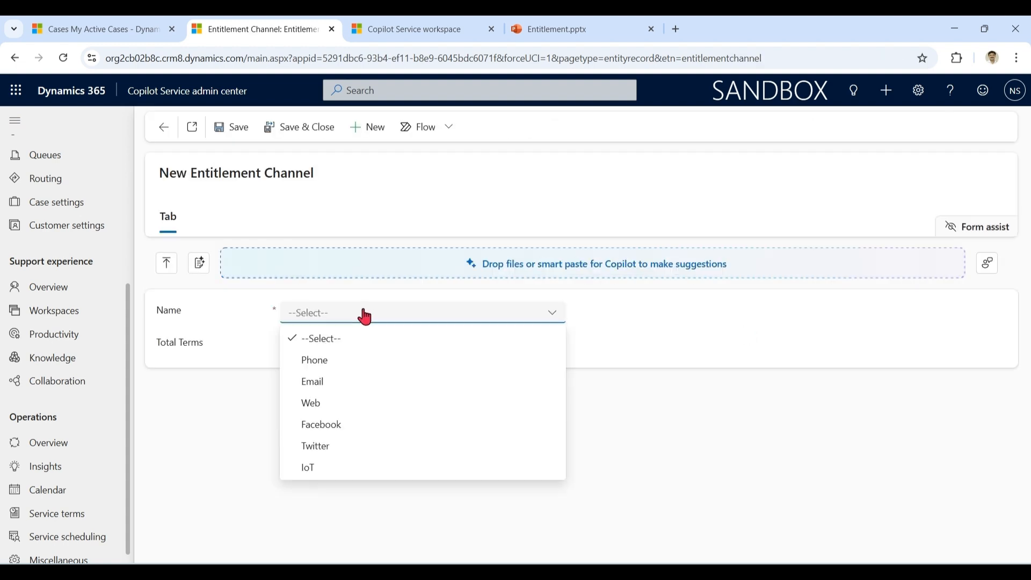
click(364, 374)
click(396, 344)
text(1)
click(299, 127)
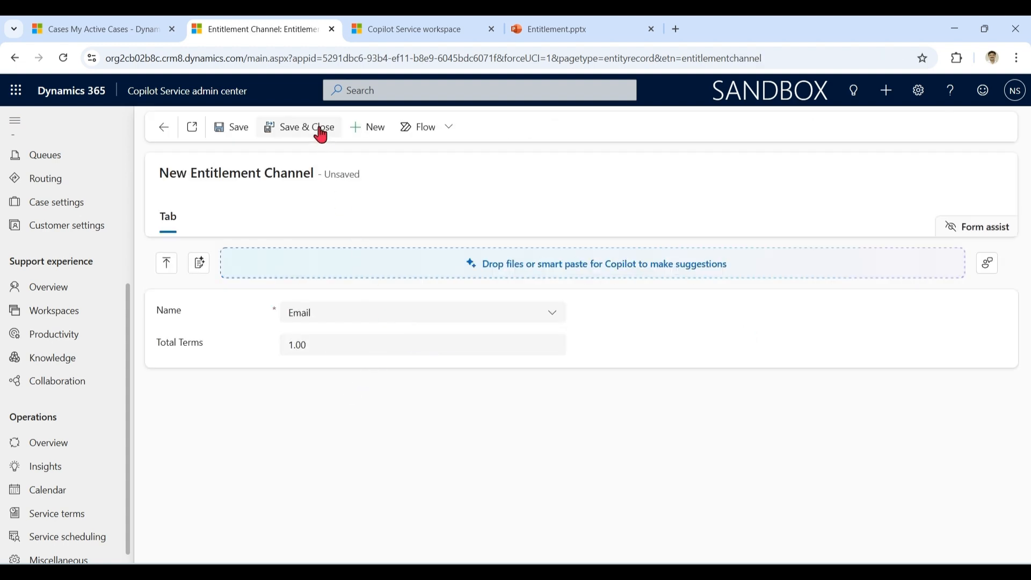
Step: Compare the entitlement's total terms with the terms allocated to the Email and Phone channels
scroll(984, 384, down, 1)
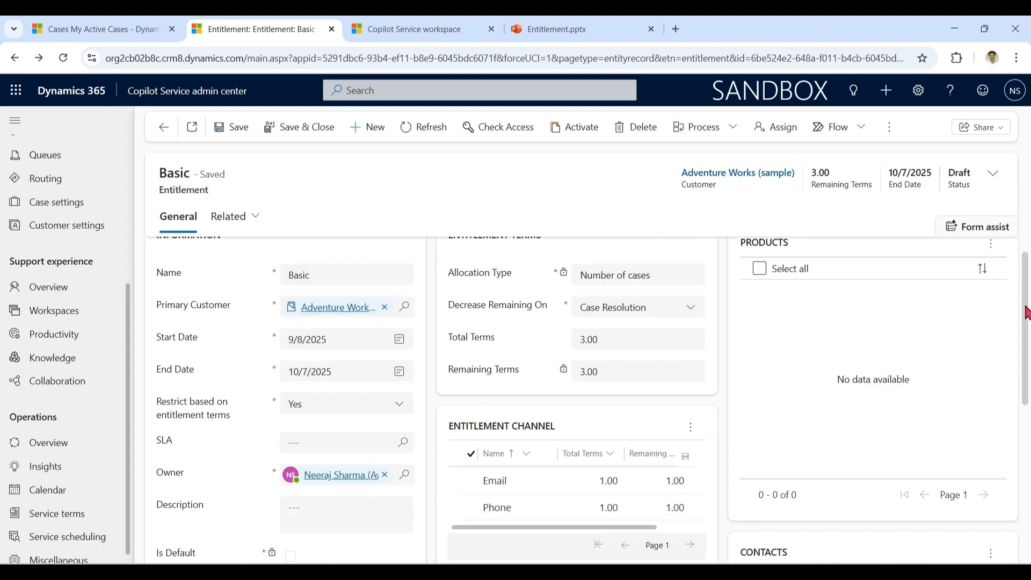
drag(623, 338, 573, 342)
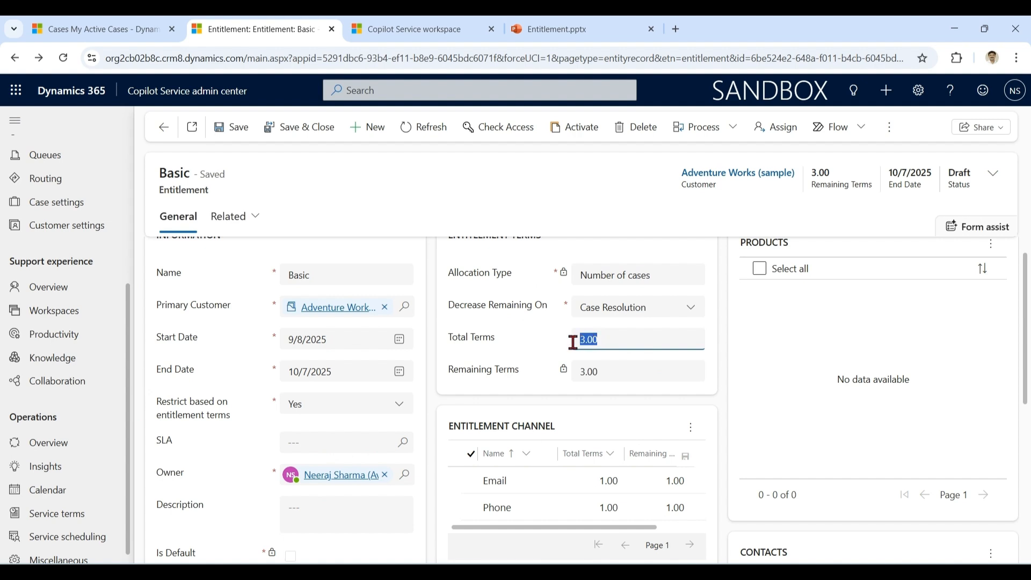
click(612, 340)
mouse_move(625, 527)
mouse_down()
mouse_move(689, 535)
mouse_move(608, 536)
mouse_up()
drag(533, 527, 572, 504)
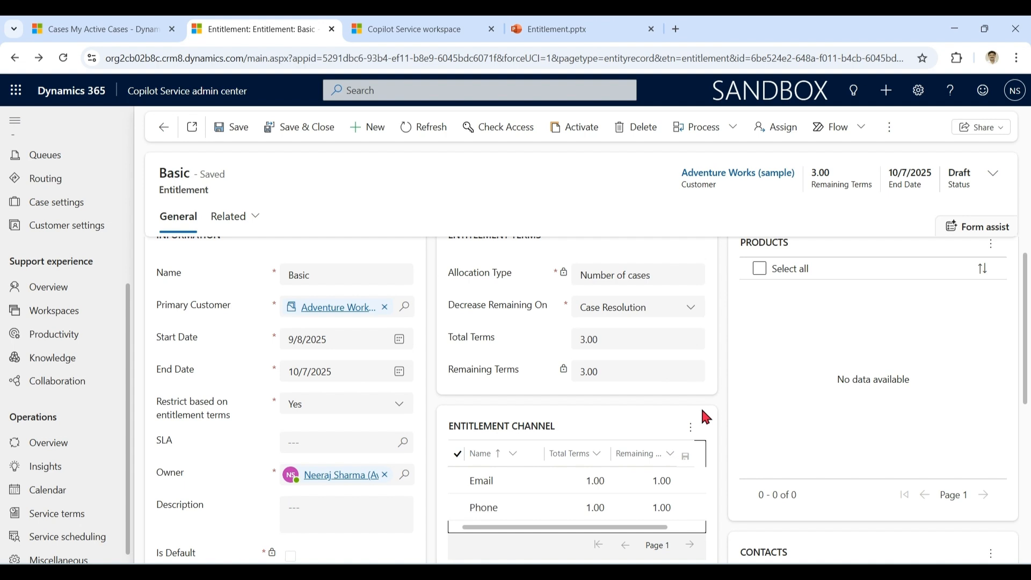
scroll(877, 267, up, 1)
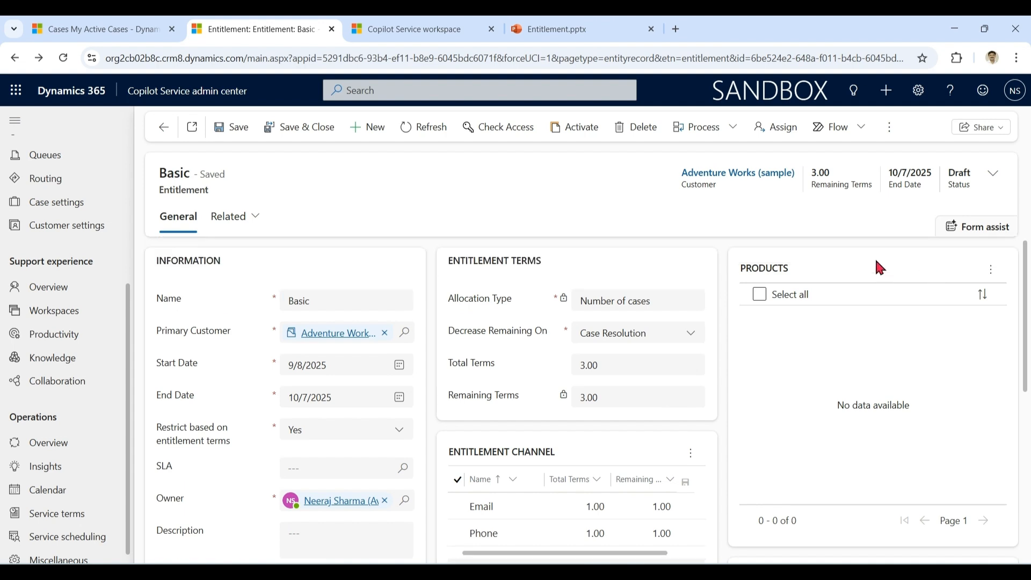
Step: Review the options for adding existing products and contacts to the entitlement
click(991, 270)
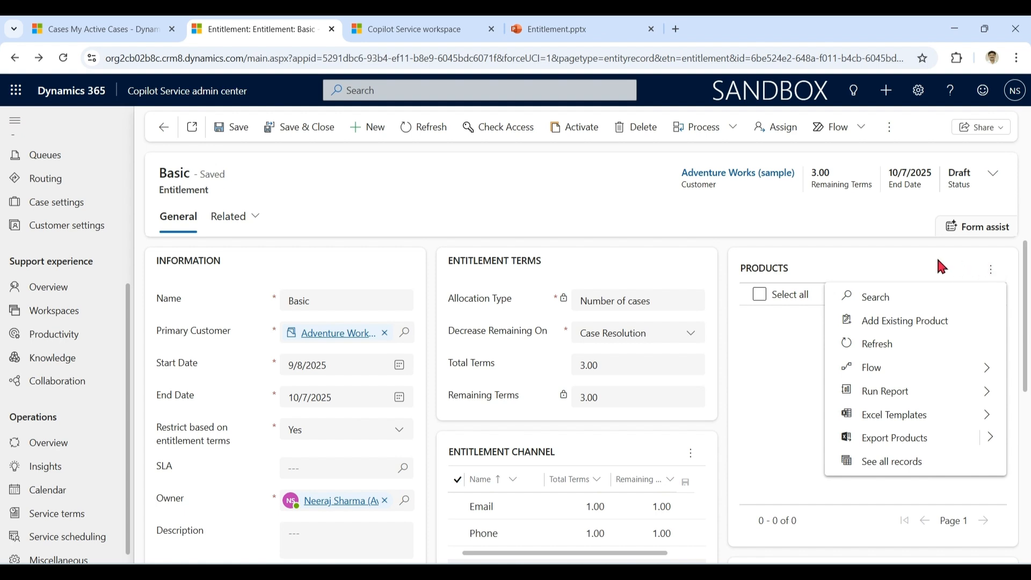
click(1013, 311)
drag(1023, 311, 1028, 427)
click(990, 343)
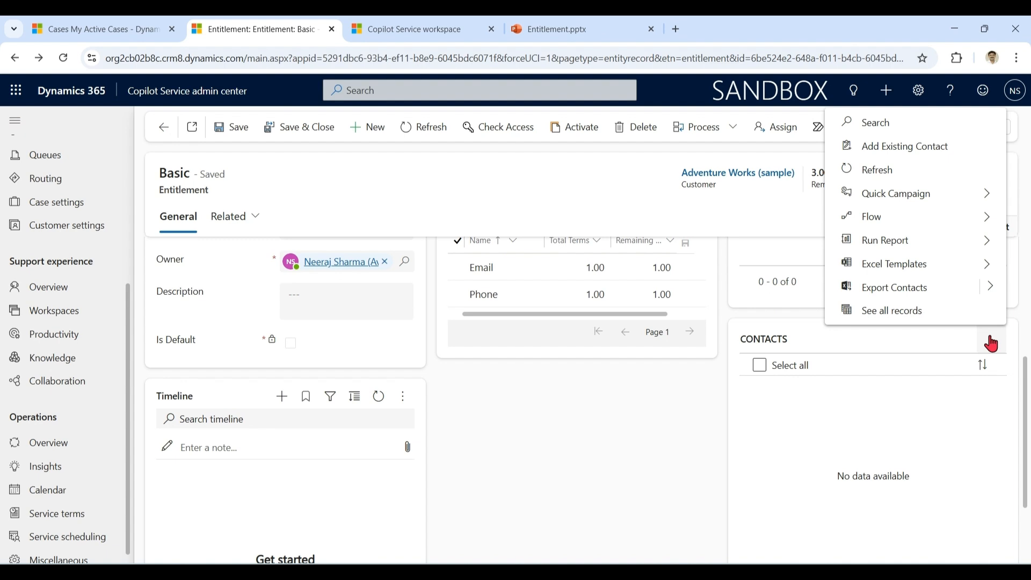
click(608, 448)
drag(1024, 392, 1023, 255)
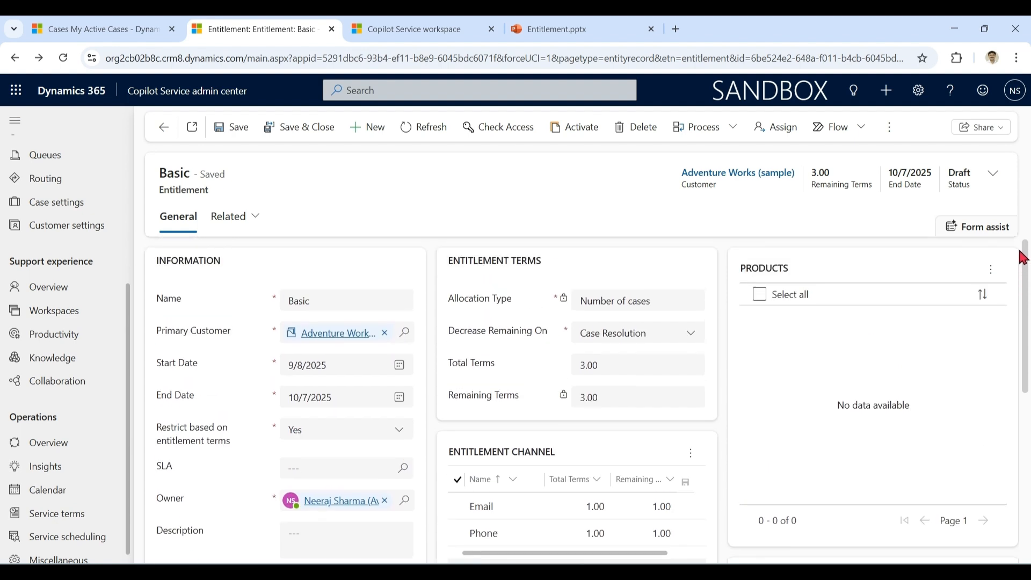
Step: Save and activate the Basic entitlement, and check its start date
click(232, 132)
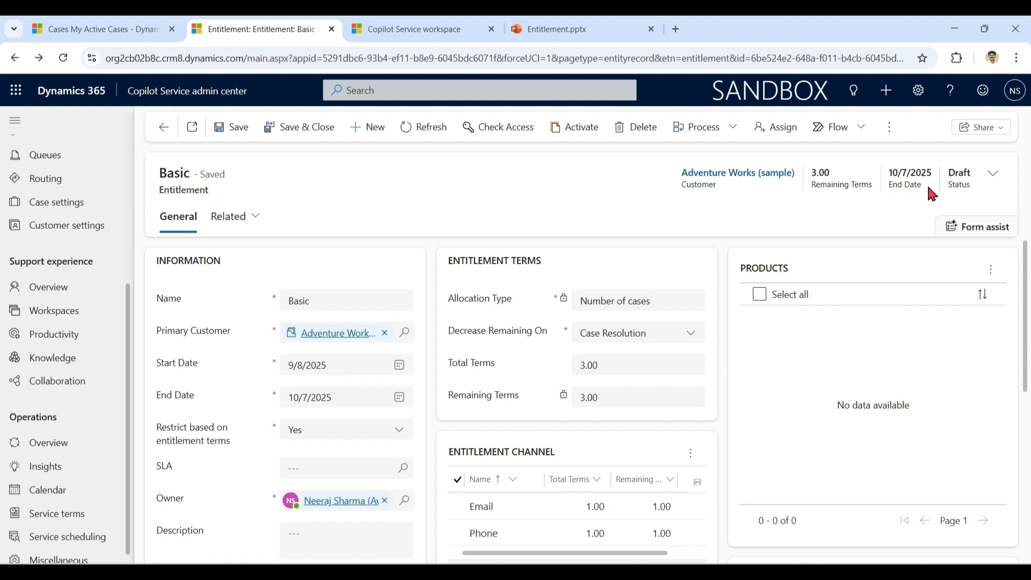
click(580, 128)
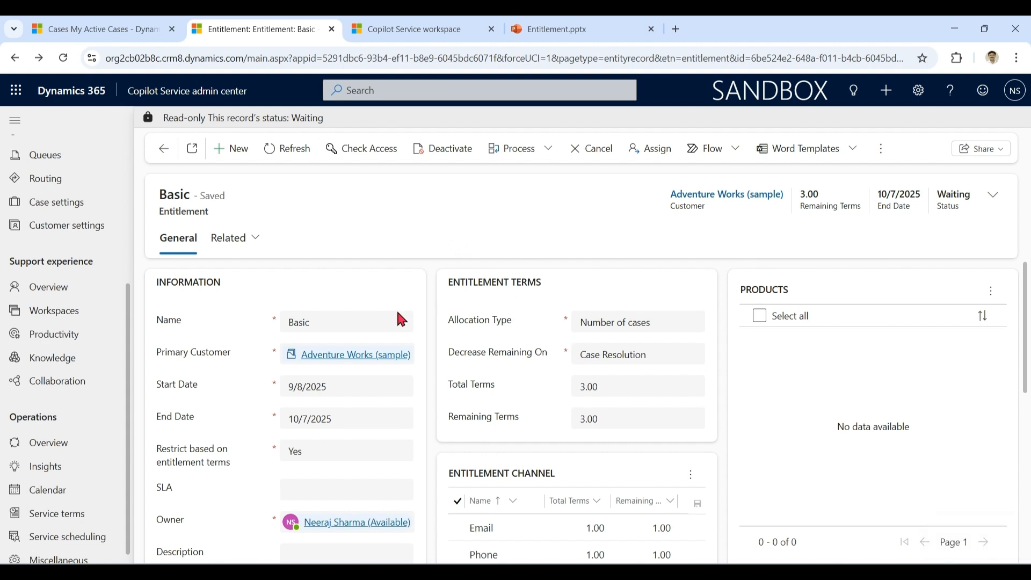
click(344, 386)
Step: Deactivate the Basic entitlement, then set its start date to 9/5/2025 and save it
click(443, 150)
click(596, 365)
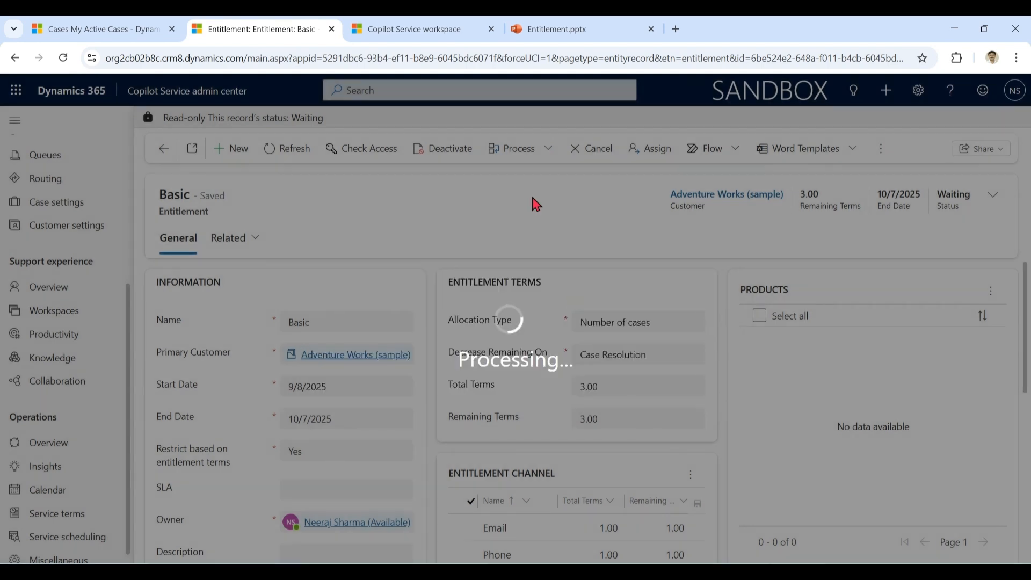
click(399, 364)
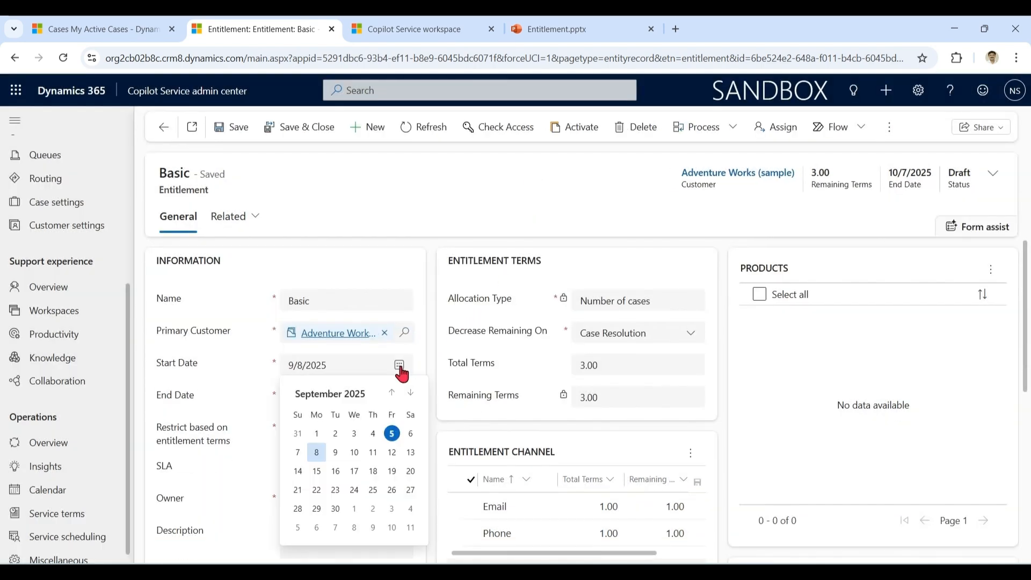
click(392, 434)
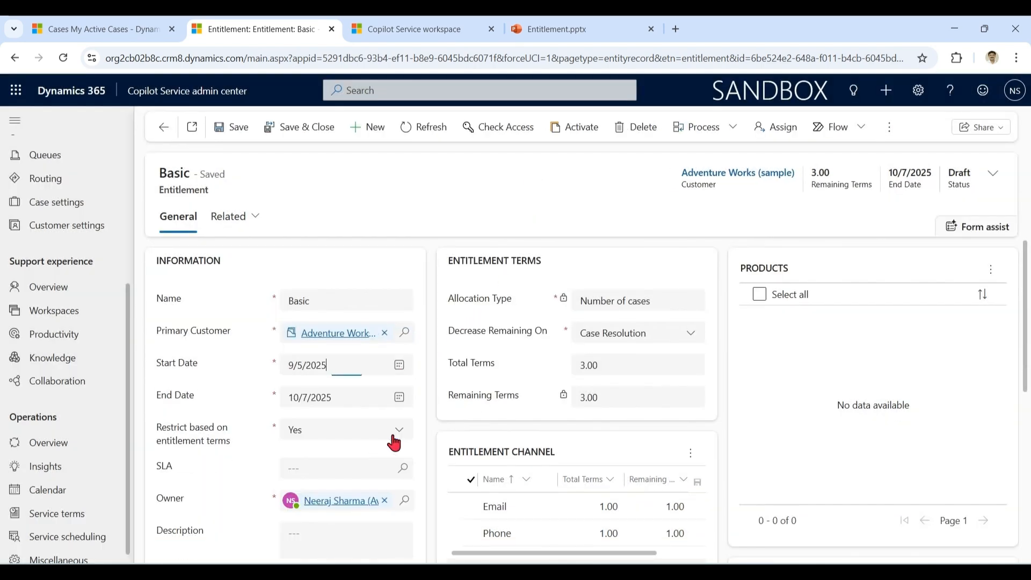
click(234, 128)
Step: Activate the Basic entitlement with its updated start date
click(582, 130)
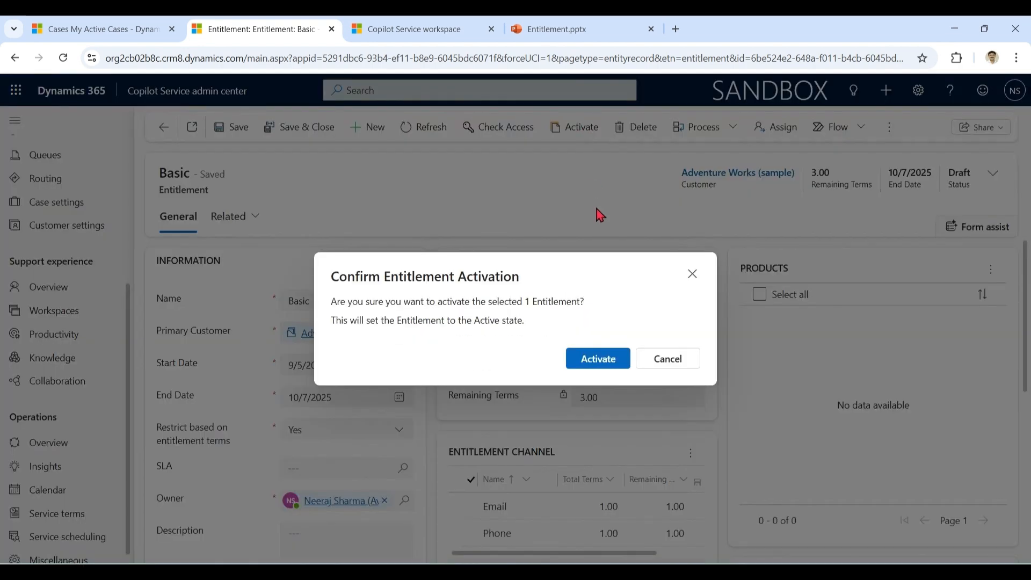
click(597, 357)
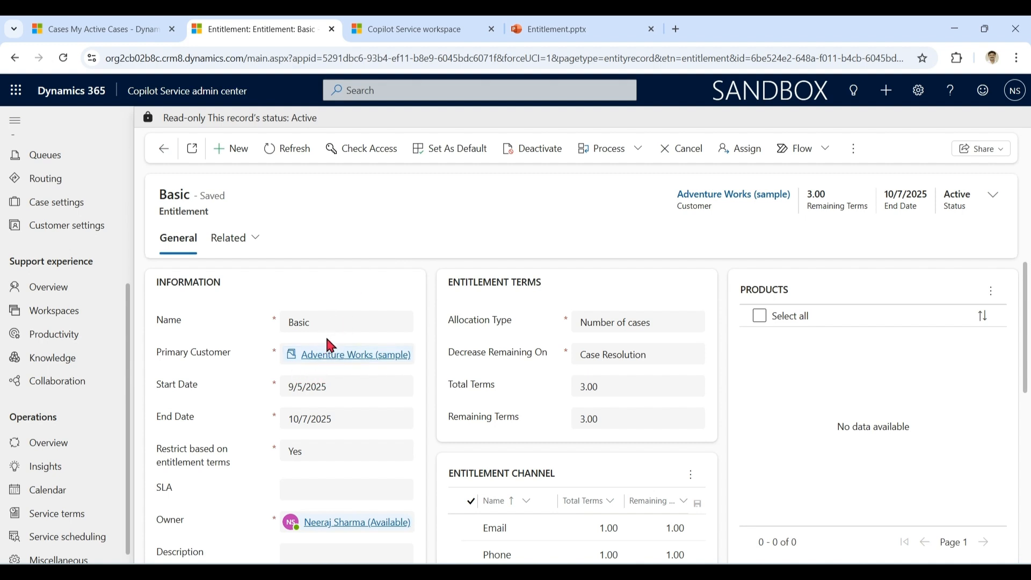
drag(340, 324, 276, 325)
Step: In Customer Service Hub, create and save a case titled "Laptop screen not working" for customer Adventure Works (sample)
click(128, 29)
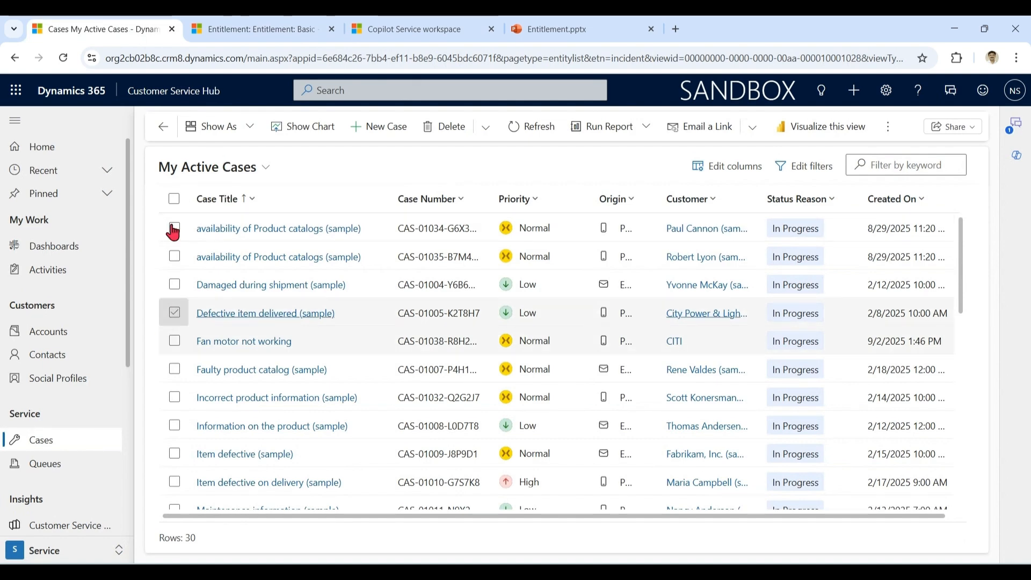
click(383, 127)
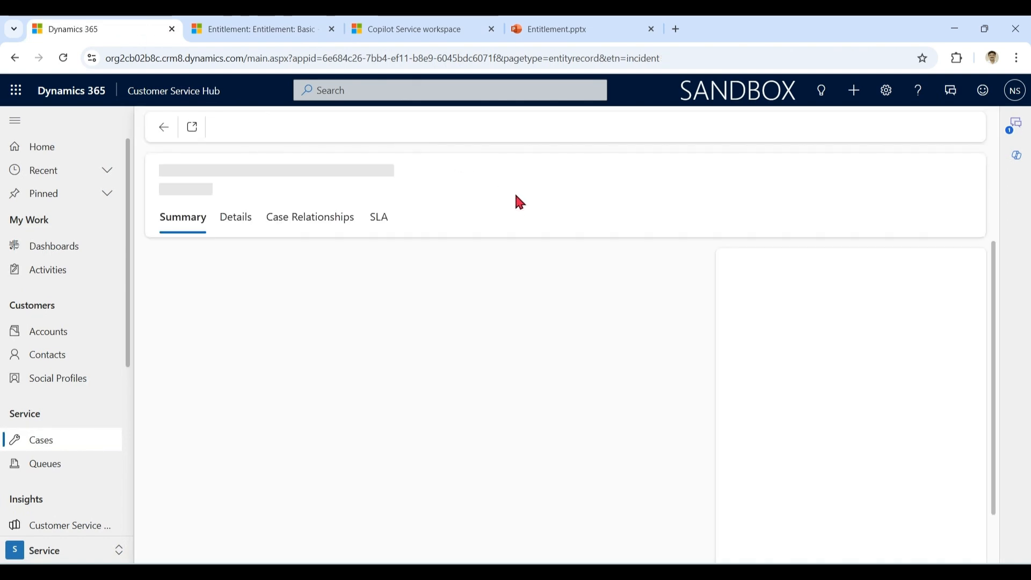
click(353, 312)
text(L)
text(aptop scr)
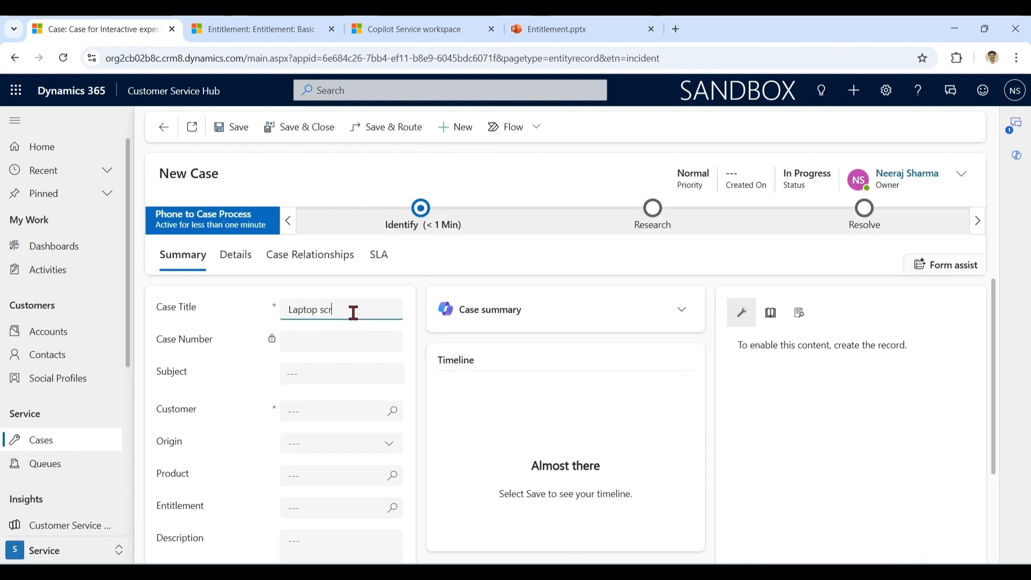
text(een not)
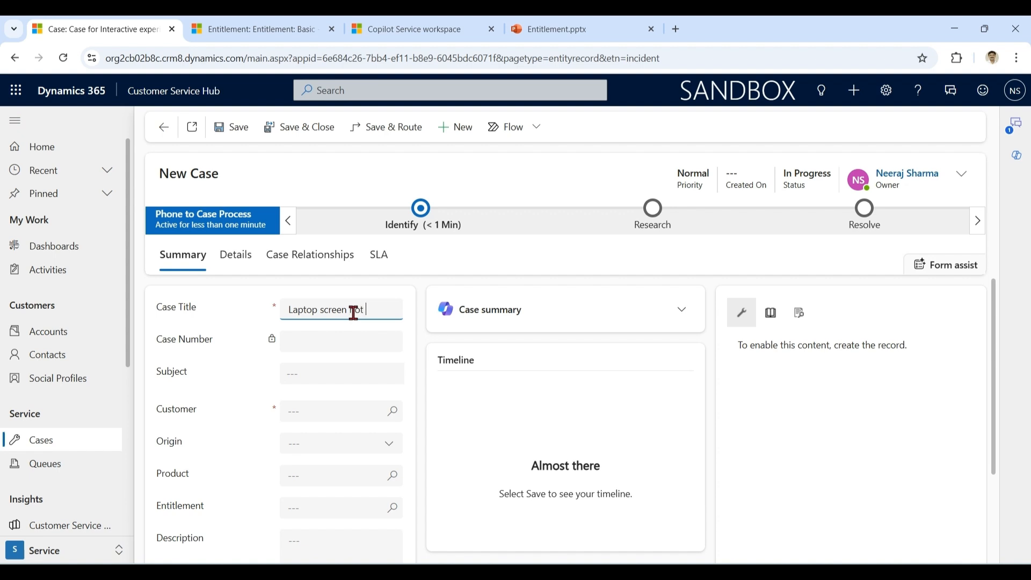
text( working)
click(368, 404)
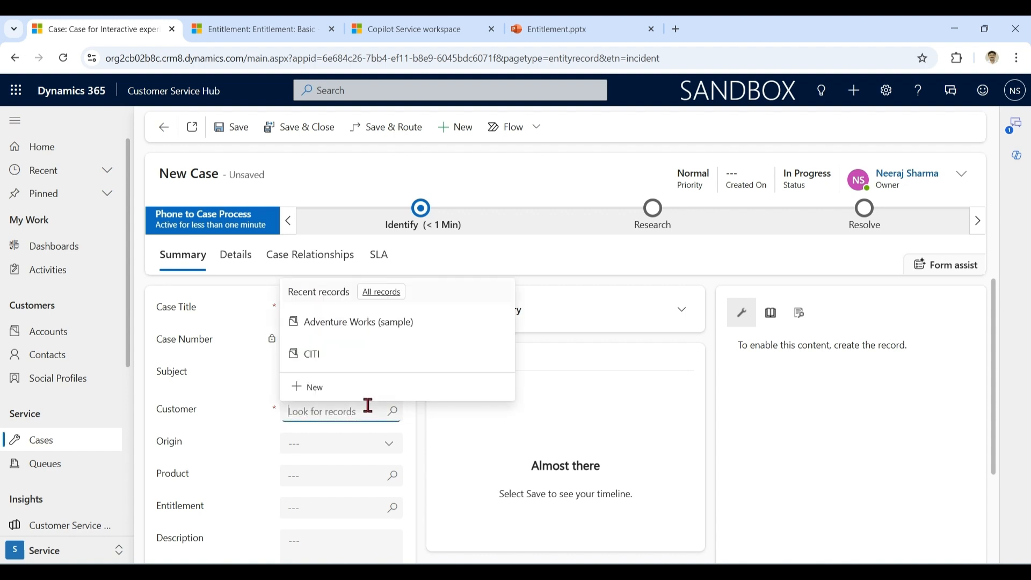
click(394, 323)
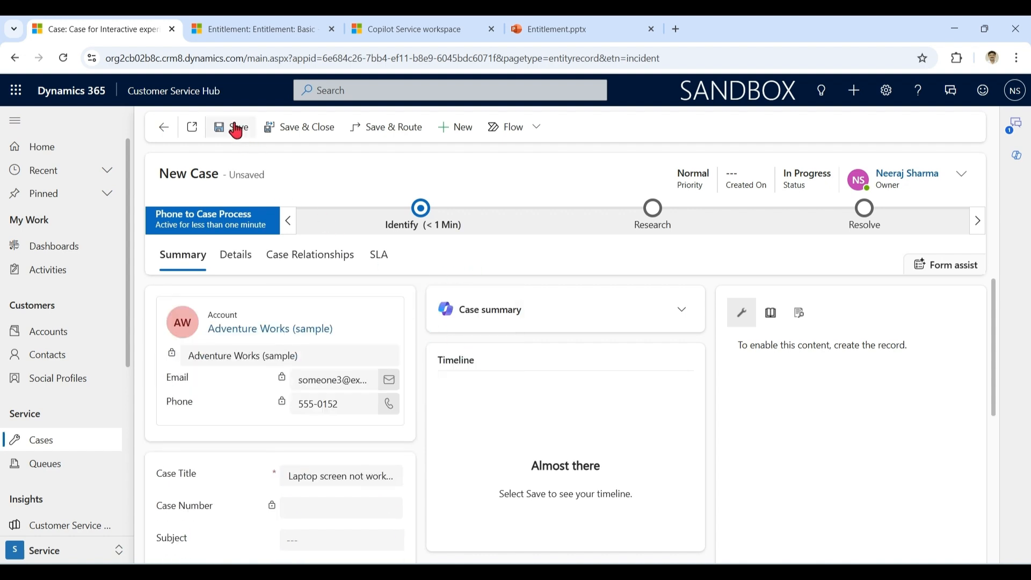
click(236, 131)
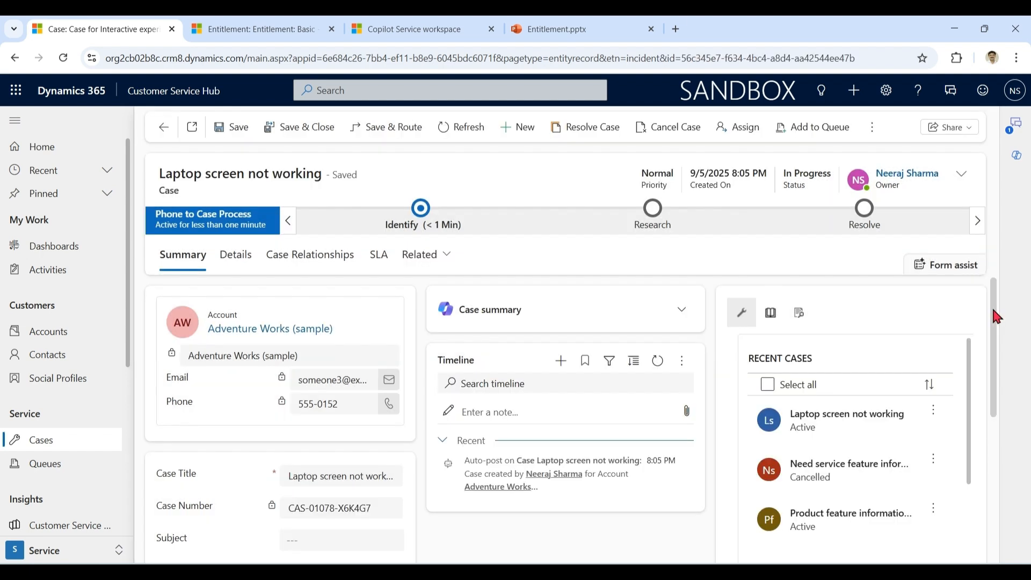
Step: Assign the Basic entitlement to the "Laptop screen not working" case and save it
drag(993, 310, 1000, 422)
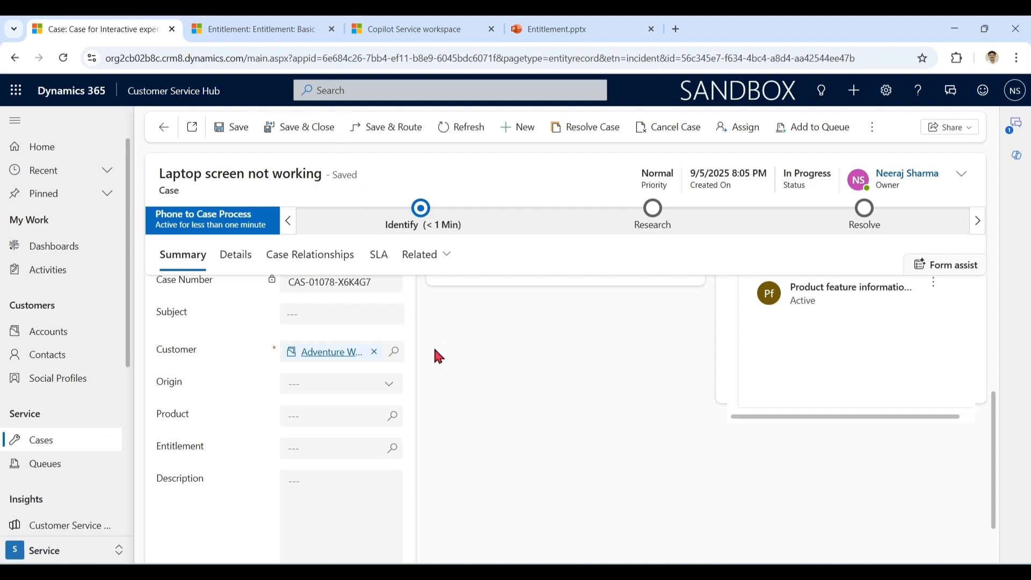
click(266, 31)
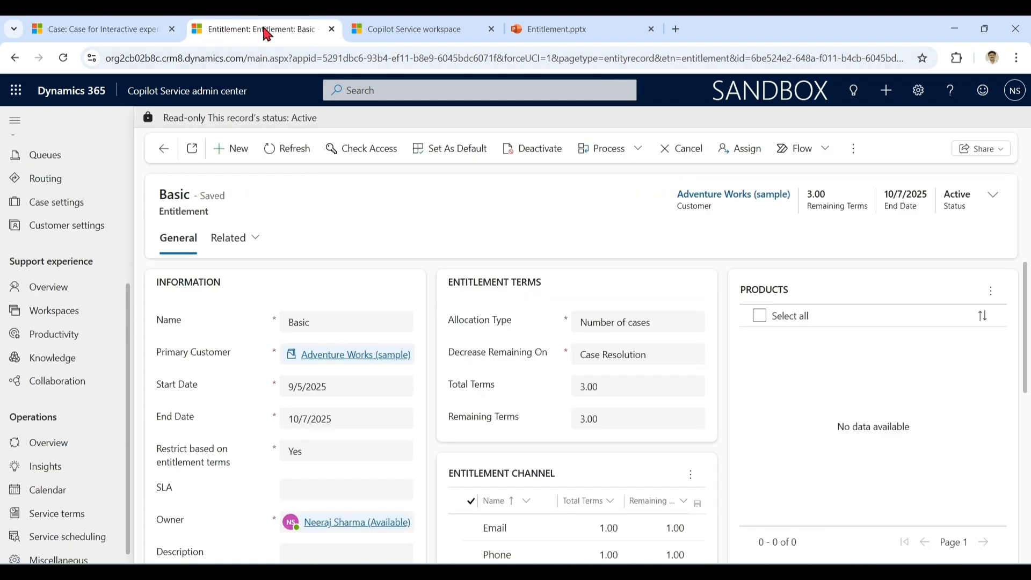
click(81, 29)
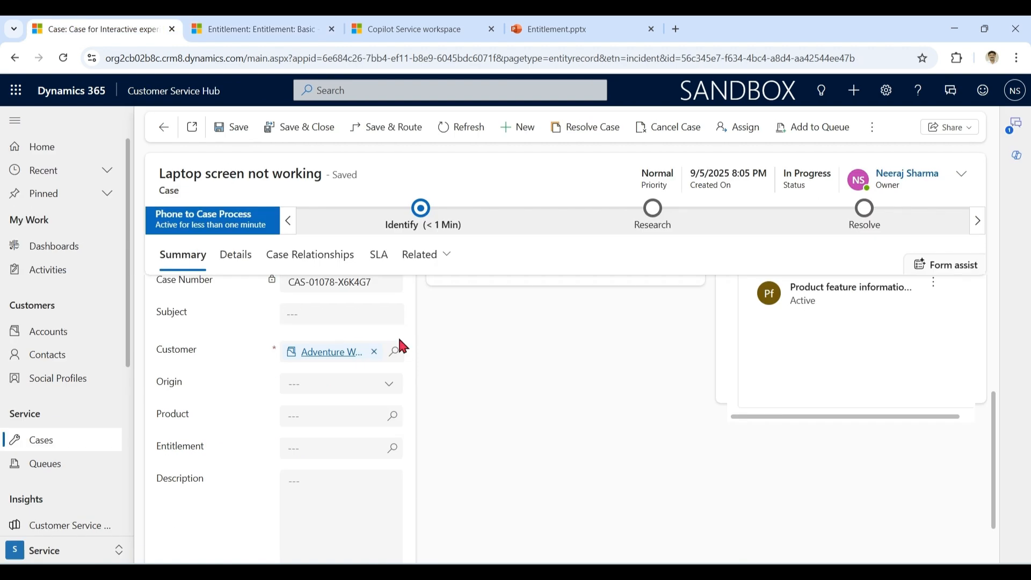
click(361, 449)
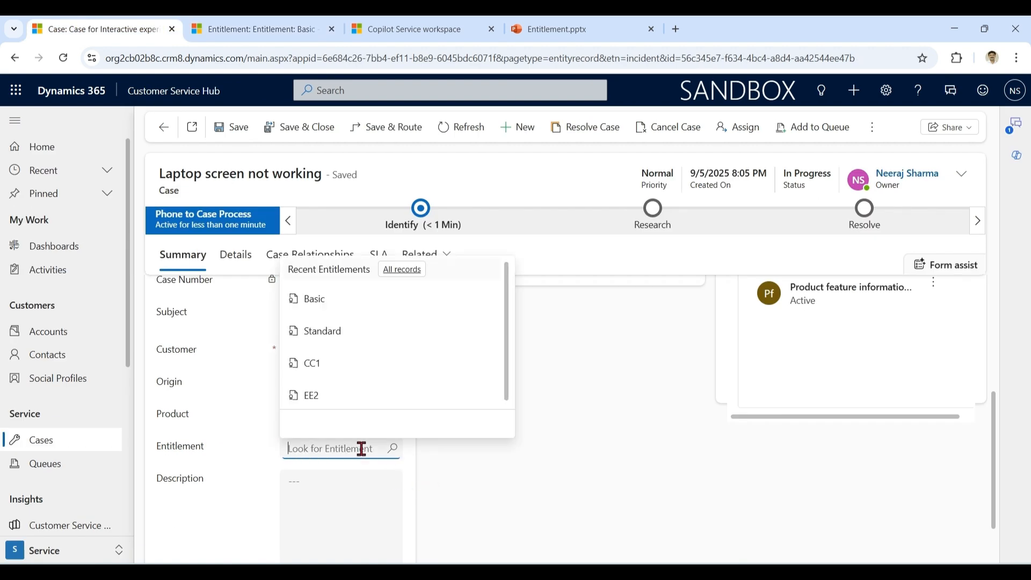
click(316, 300)
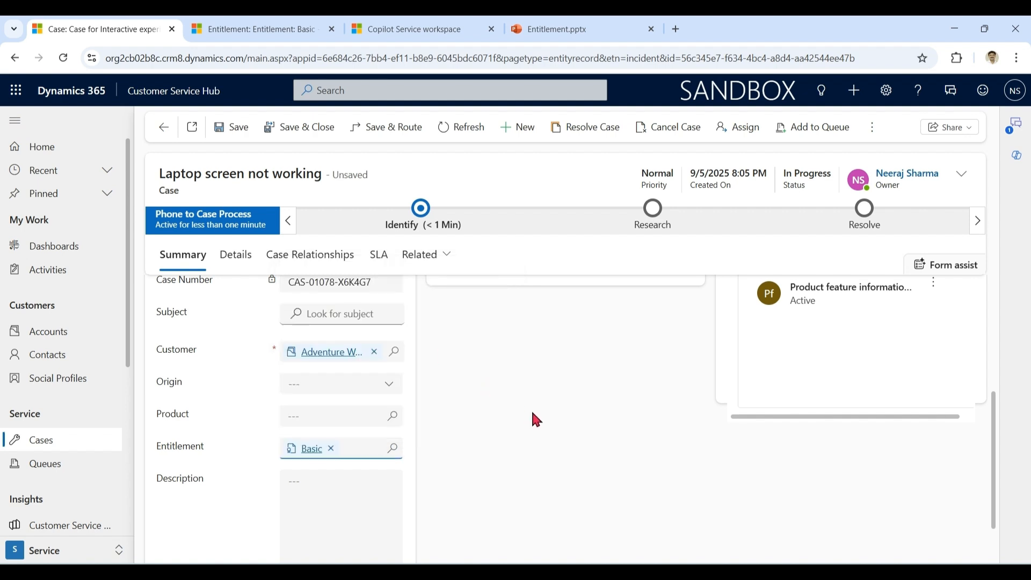
click(234, 127)
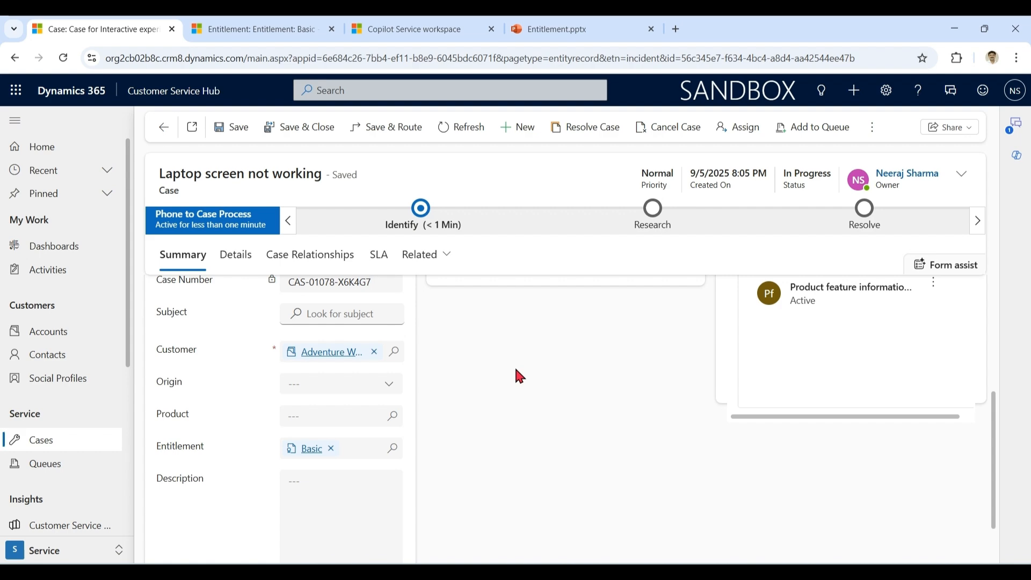
Step: In Copilot Service admin center, set the Basic entitlement as the default for its customer
click(225, 26)
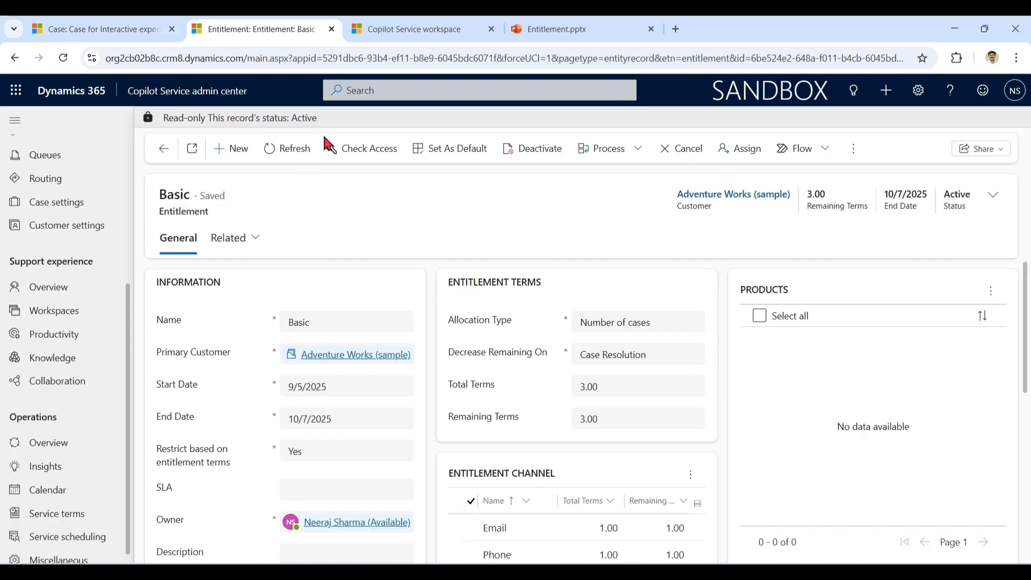
click(465, 155)
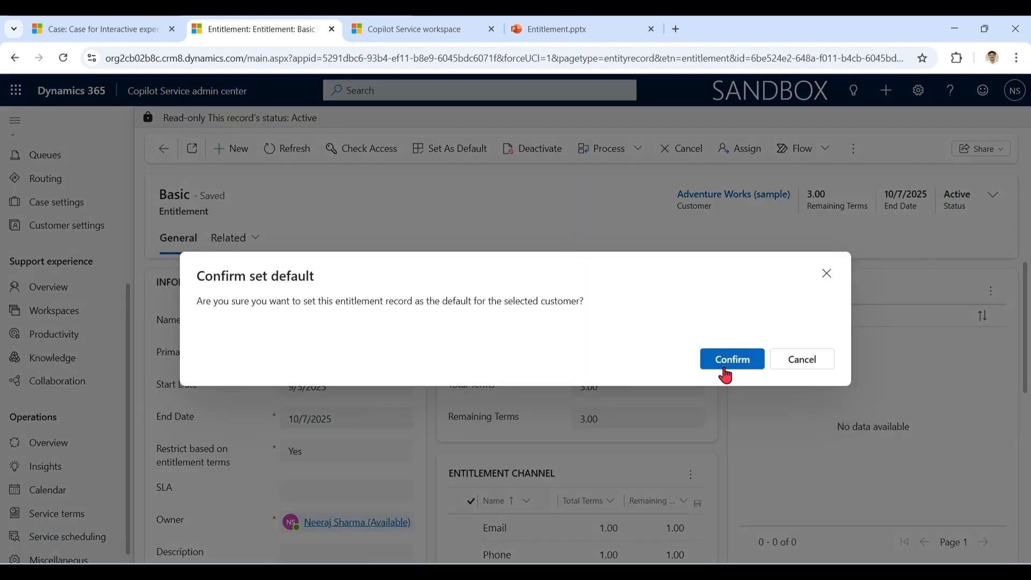
click(746, 364)
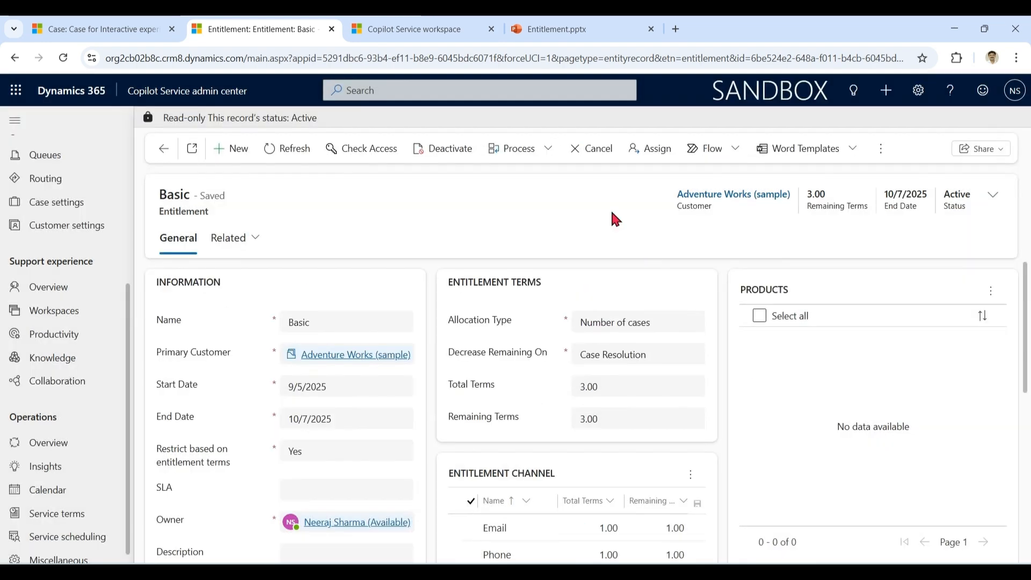
Step: In Customer Service Hub, create and save another case titled "Desktop SCreen issue" for Adventure Works (sample)
click(148, 35)
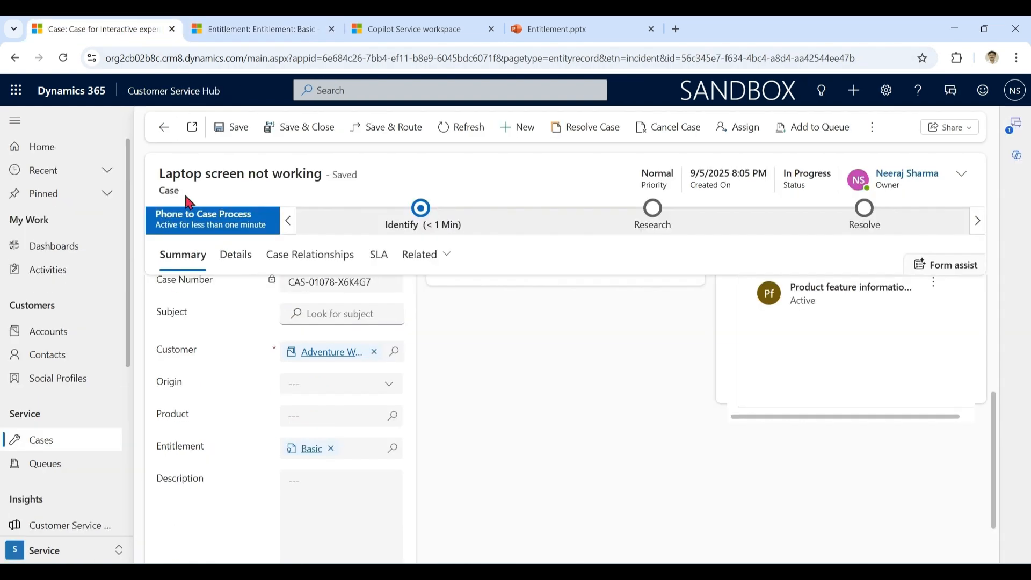
click(39, 461)
click(41, 439)
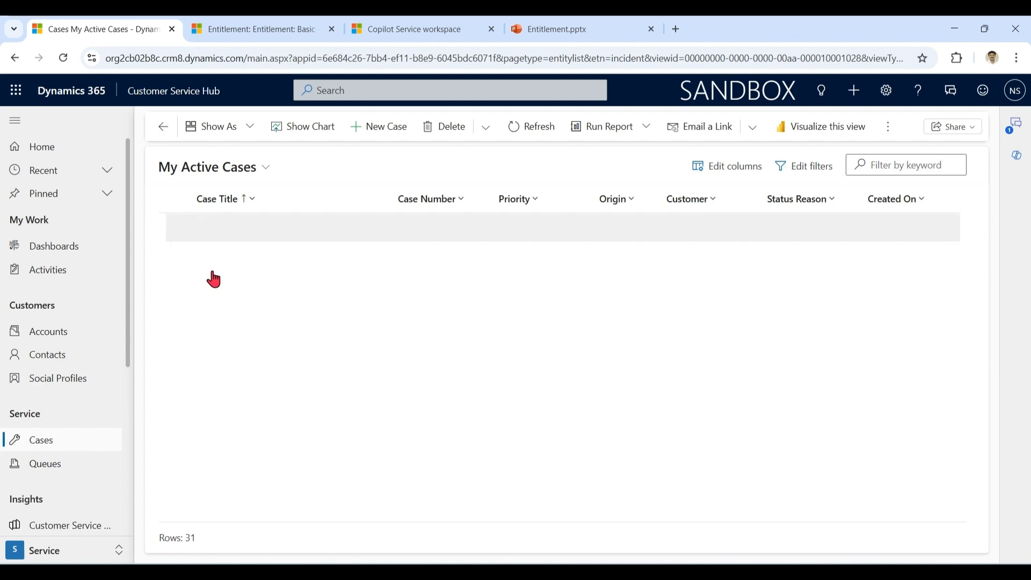
click(395, 129)
click(327, 355)
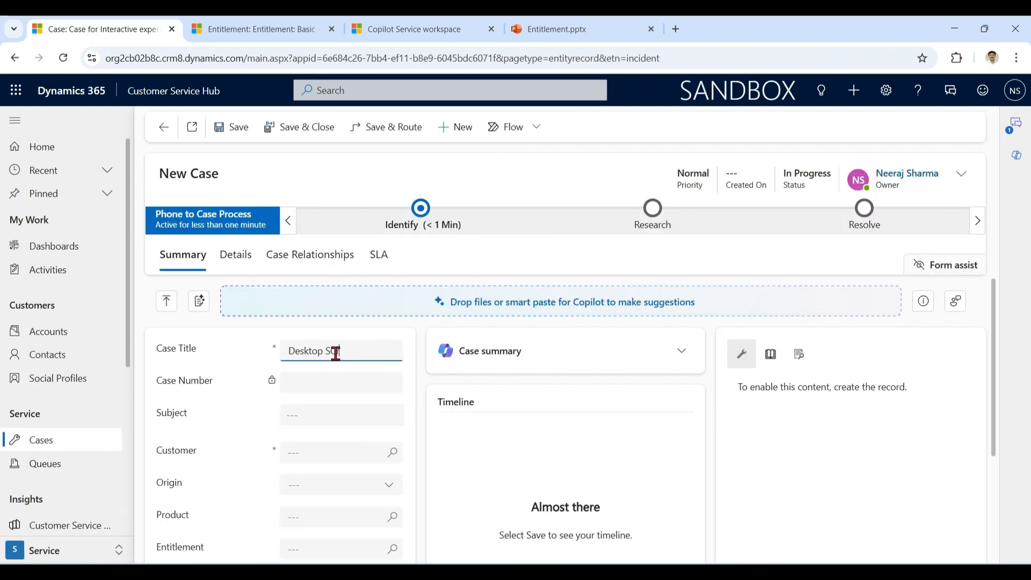
text(Desktop SCreen s)
key(BackSpace)
text(issue)
click(322, 453)
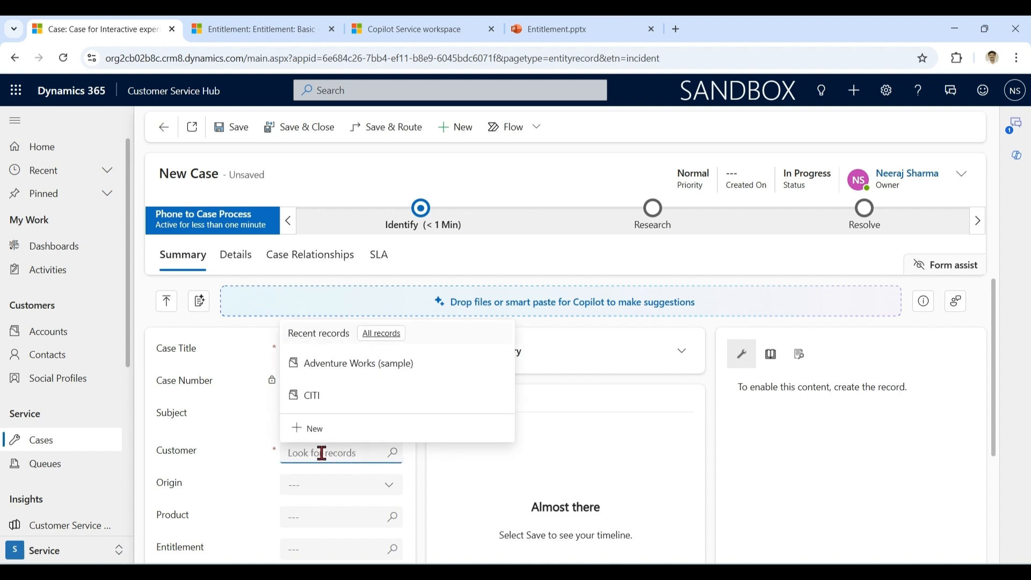
click(392, 372)
key(ctrl+s)
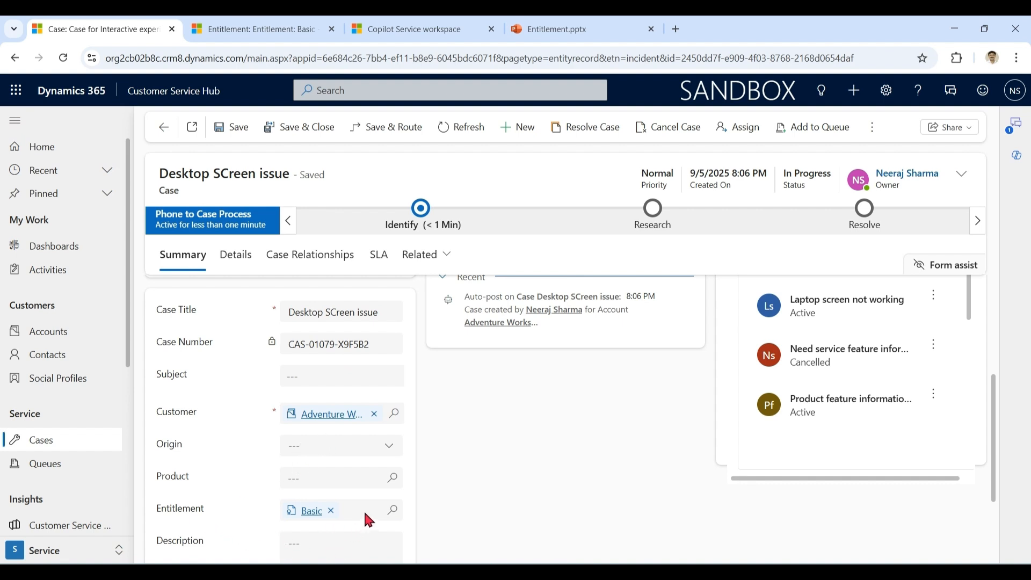
Step: Resolve the "Desktop SCreen issue" case as Problem Solved, with the resolution text "Problem sorted"
click(277, 28)
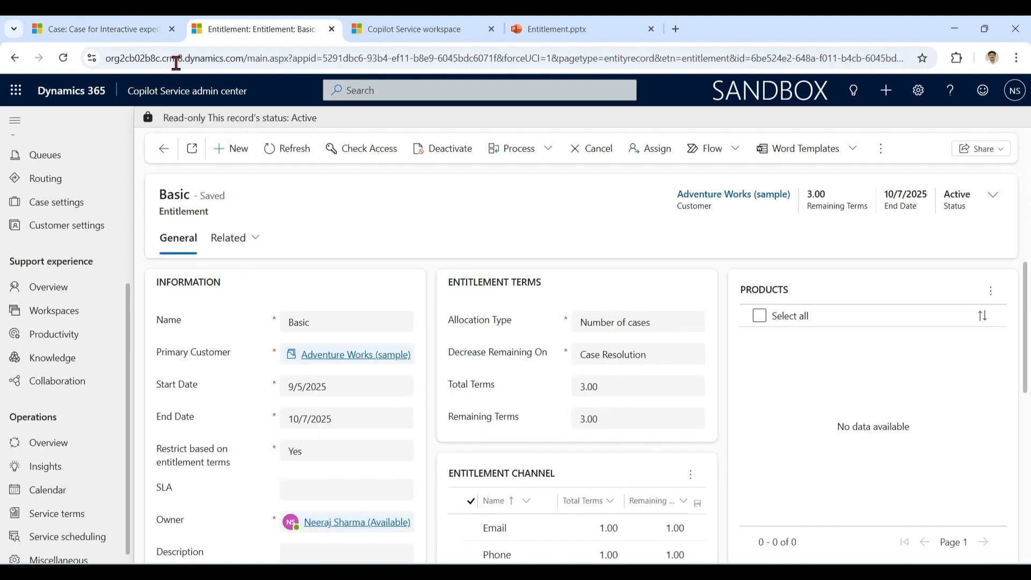
click(122, 28)
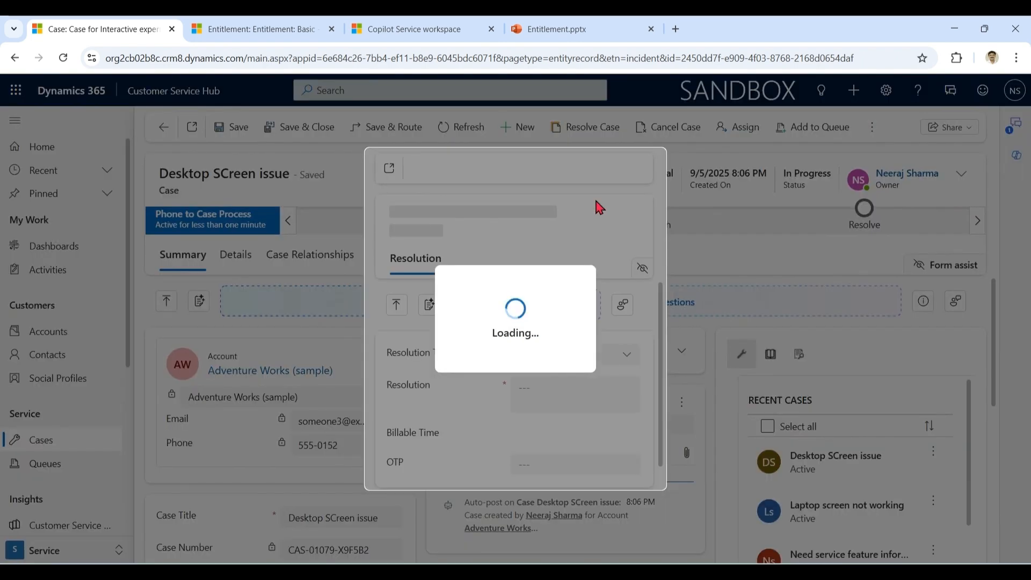
click(565, 391)
text(Probelm)
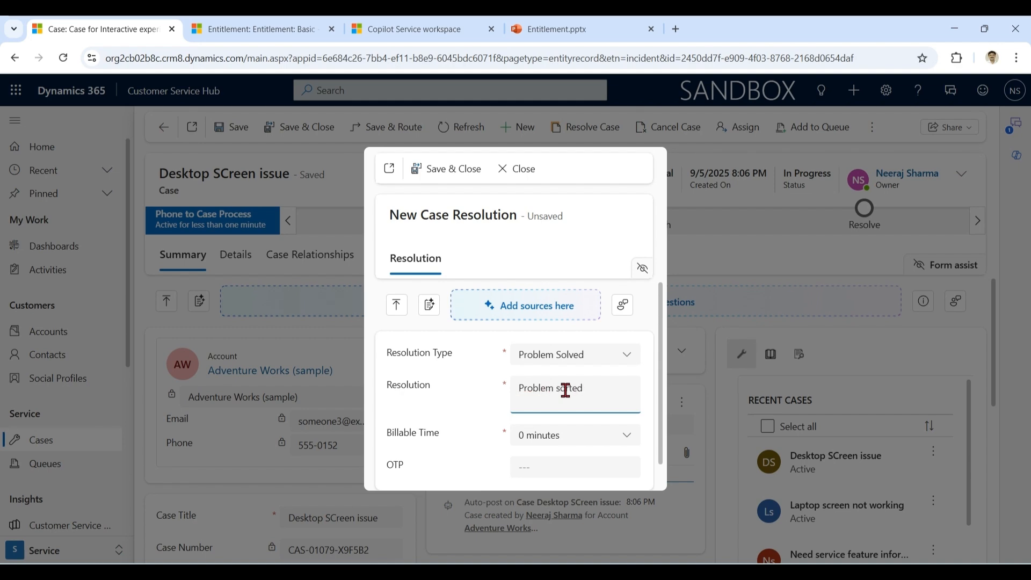
click(449, 169)
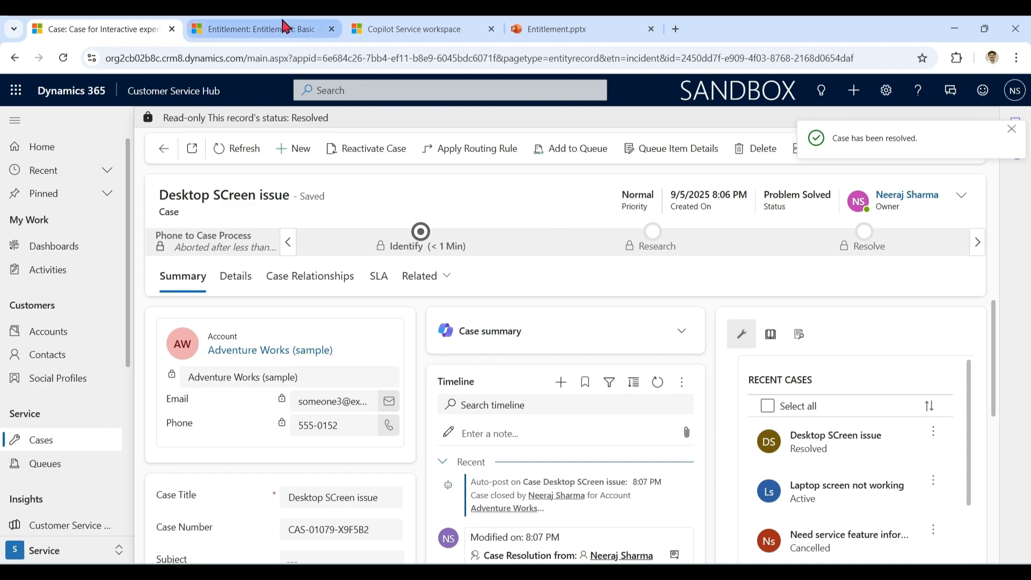
Step: Refresh the Basic entitlement in Copilot Service admin center and check its remaining terms and channel allocations
click(285, 28)
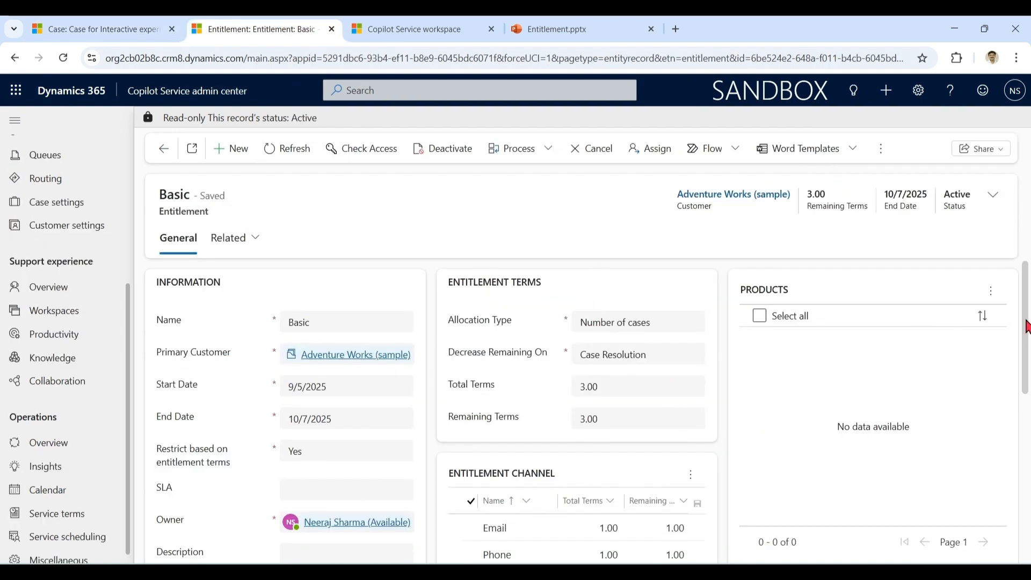
scroll(1026, 325, down, 1)
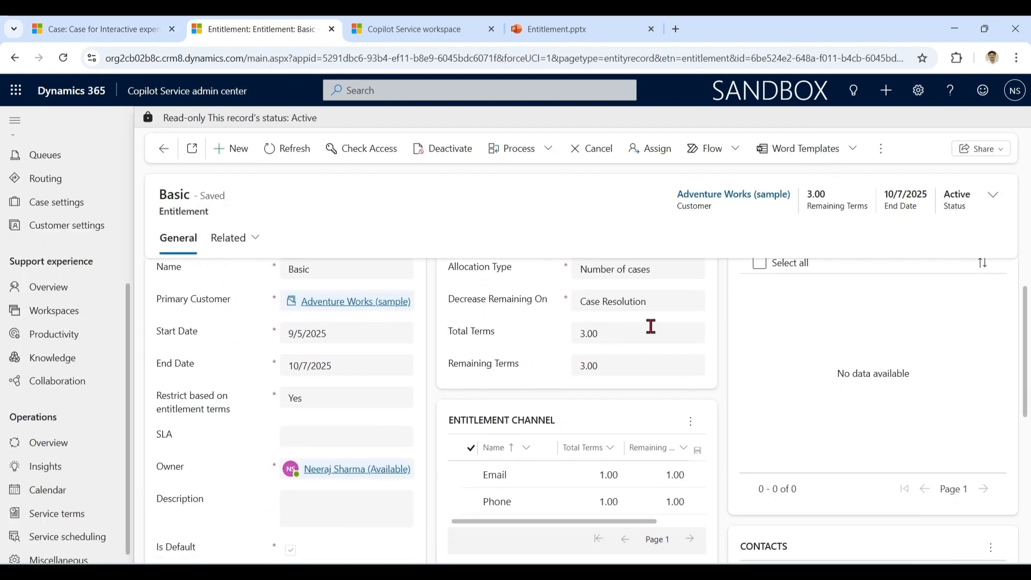
click(297, 157)
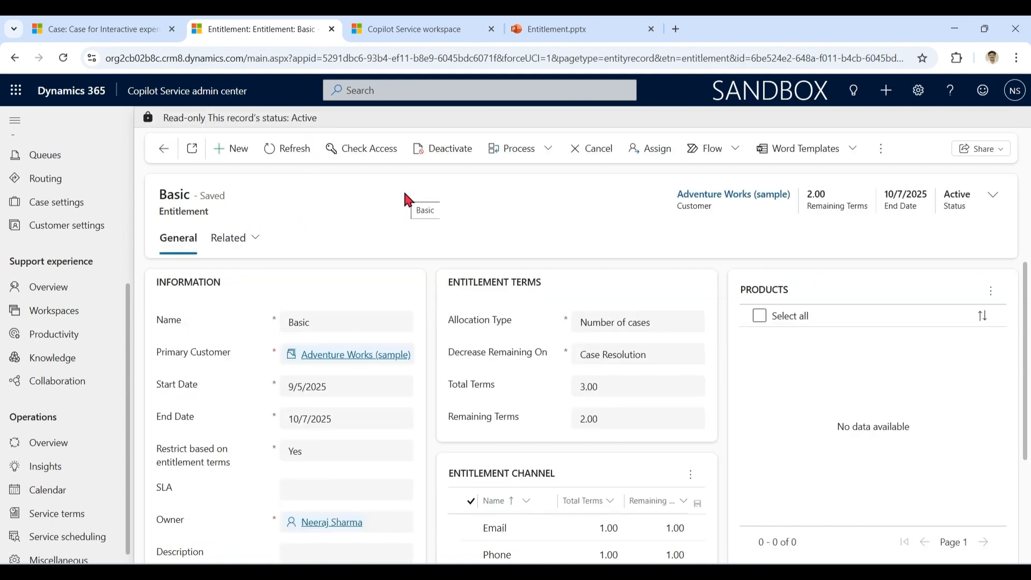
drag(616, 421, 569, 418)
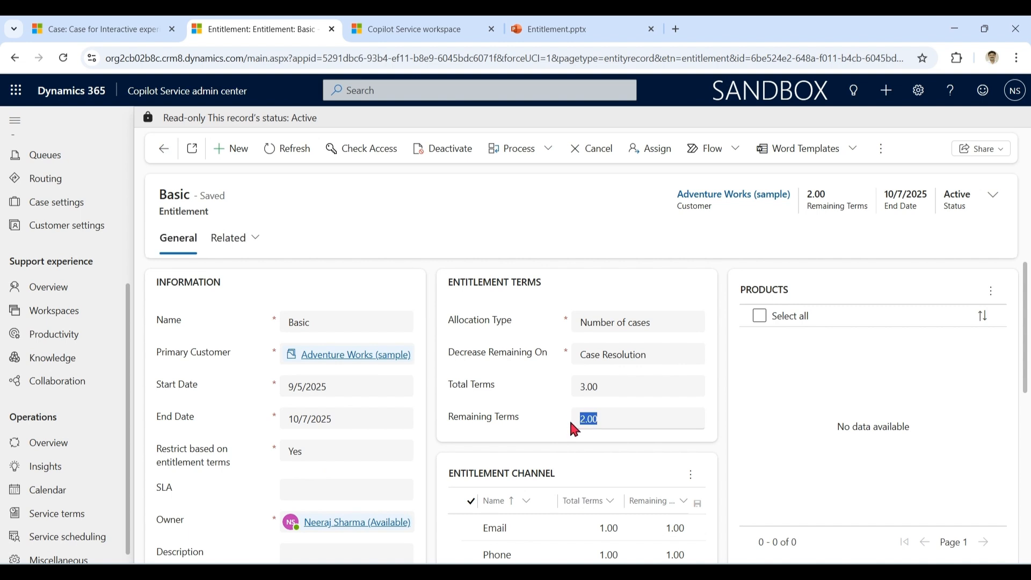
scroll(1012, 365, down, 2)
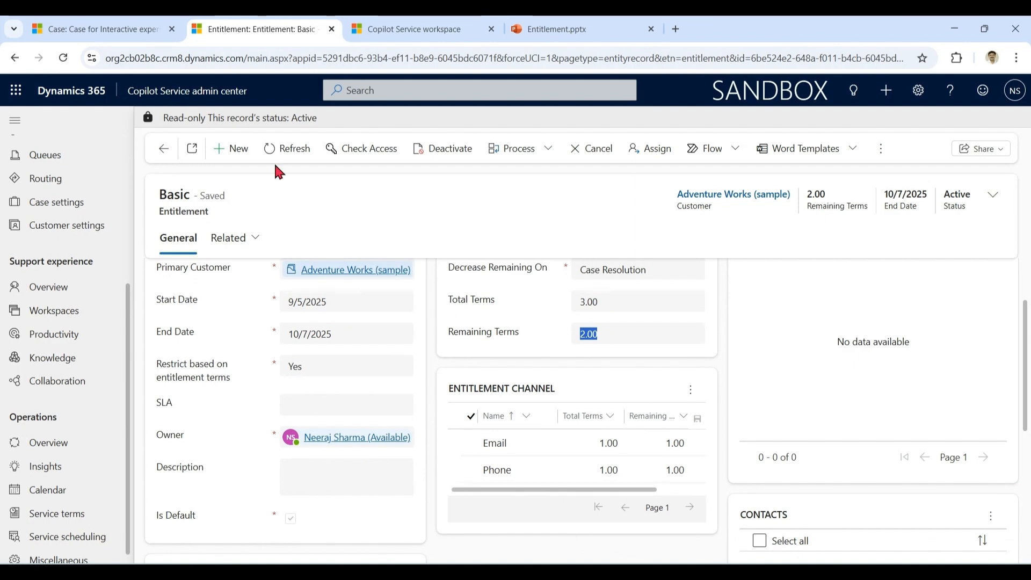
Step: In Customer Service Hub, start a new case titled "TV not working" for the customer Adventure Works (sample)
click(147, 39)
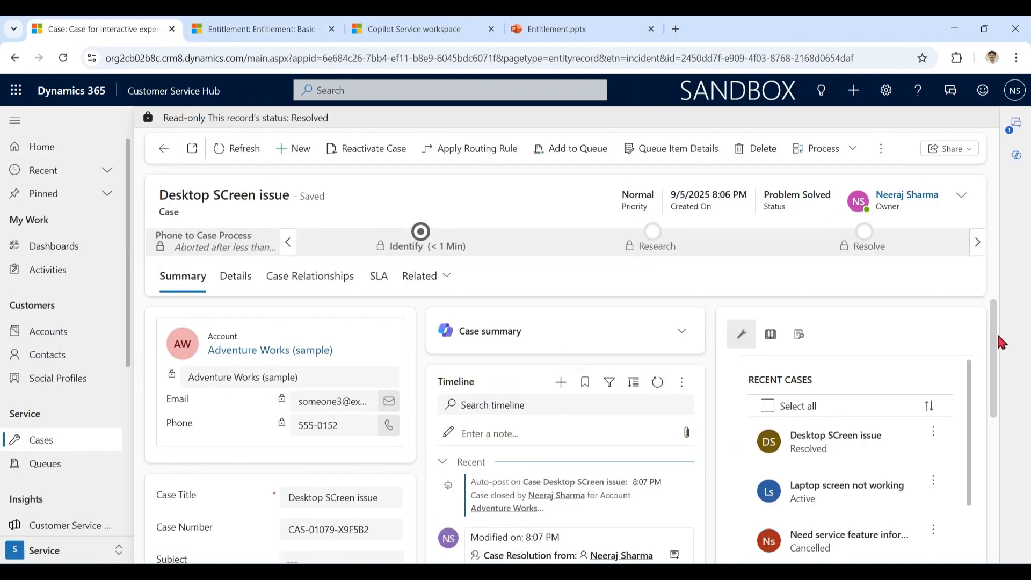
drag(998, 330, 994, 410)
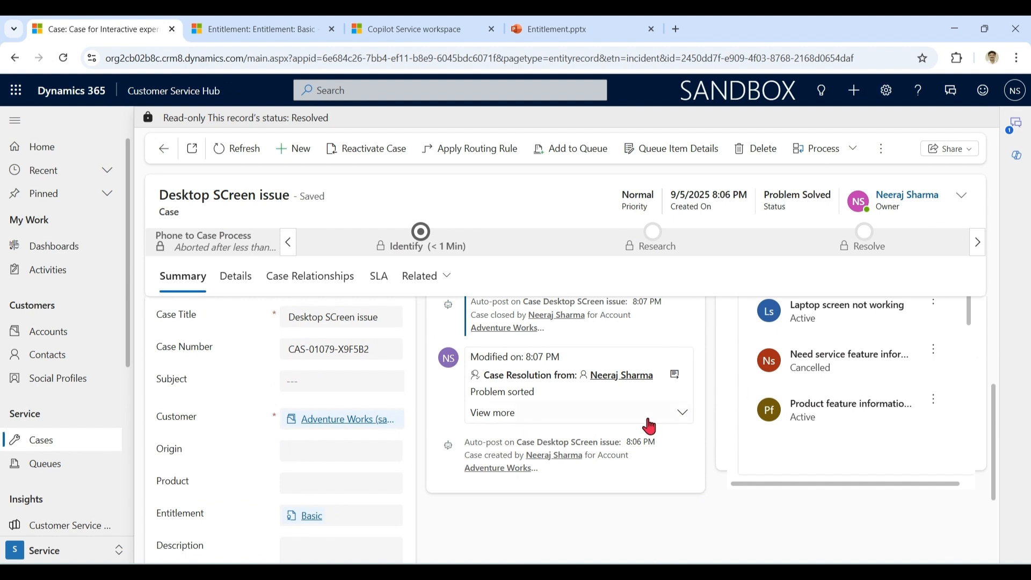
click(300, 159)
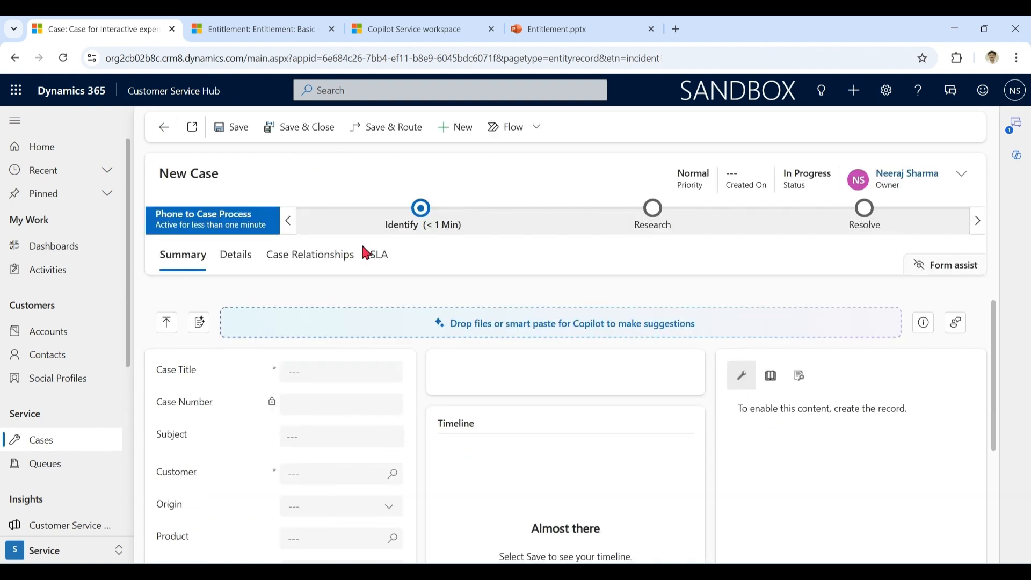
click(341, 353)
text(TV not )
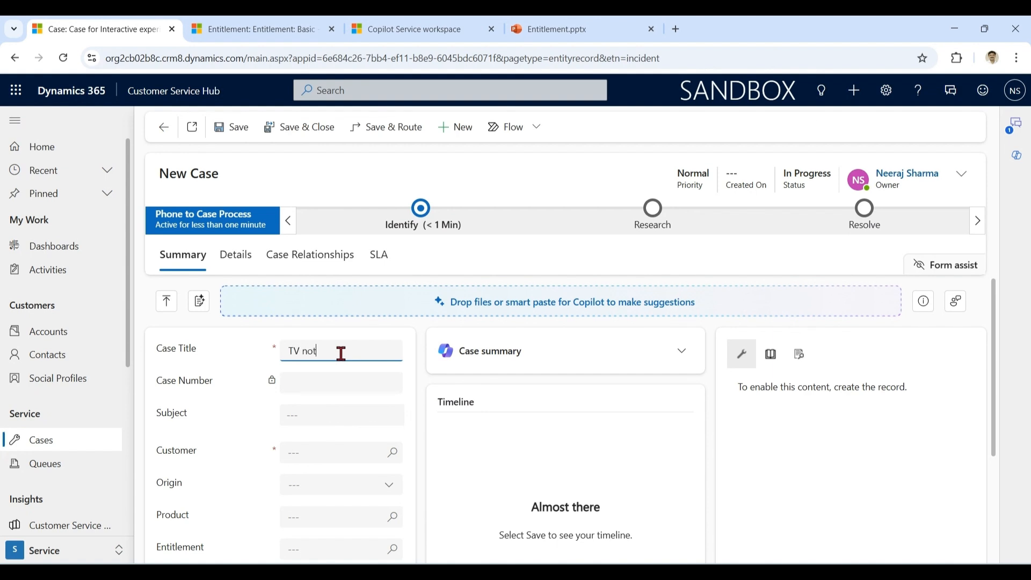
text(working)
key(Tab)
key(Tab)
text(a)
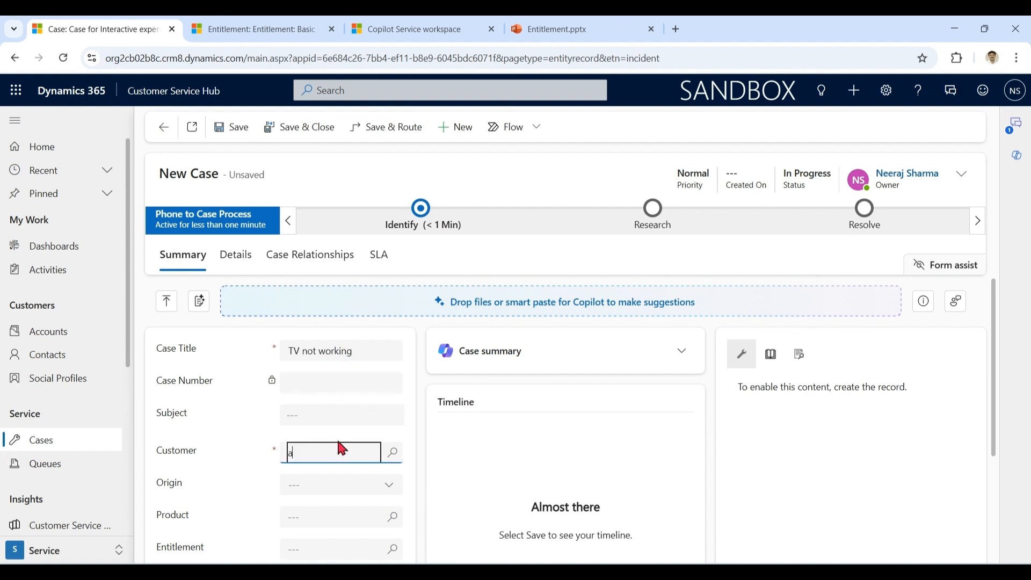
text(dv)
click(417, 363)
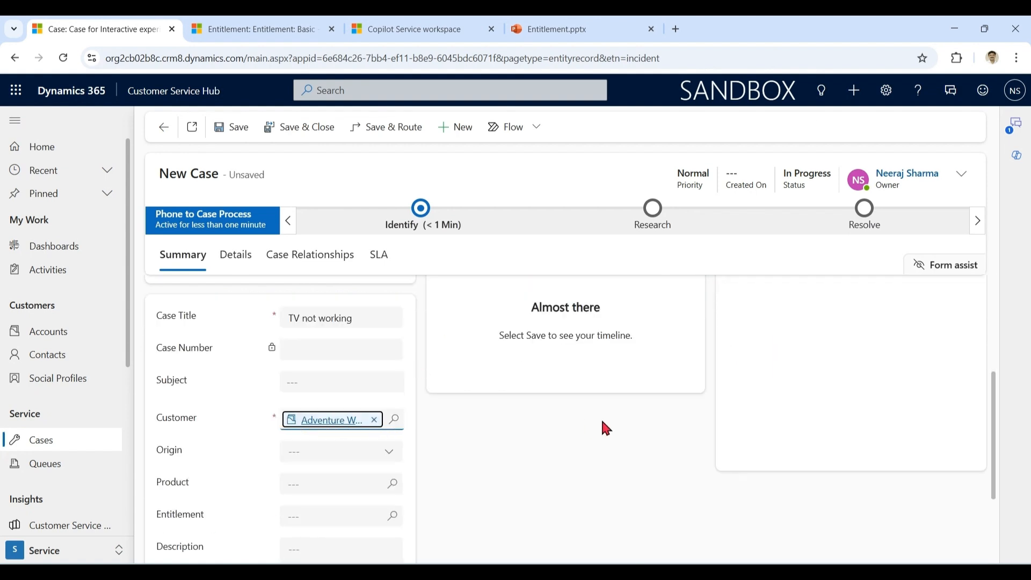
Step: Set the "TV not working" case's origin to Phone and save the case
drag(993, 421, 994, 467)
click(389, 356)
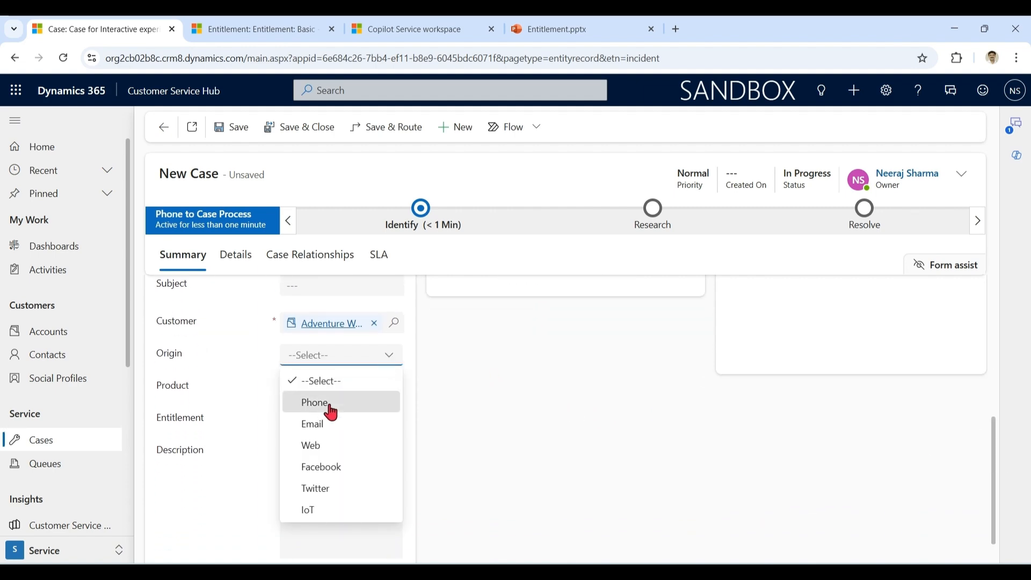
click(331, 411)
click(232, 127)
drag(996, 460, 985, 321)
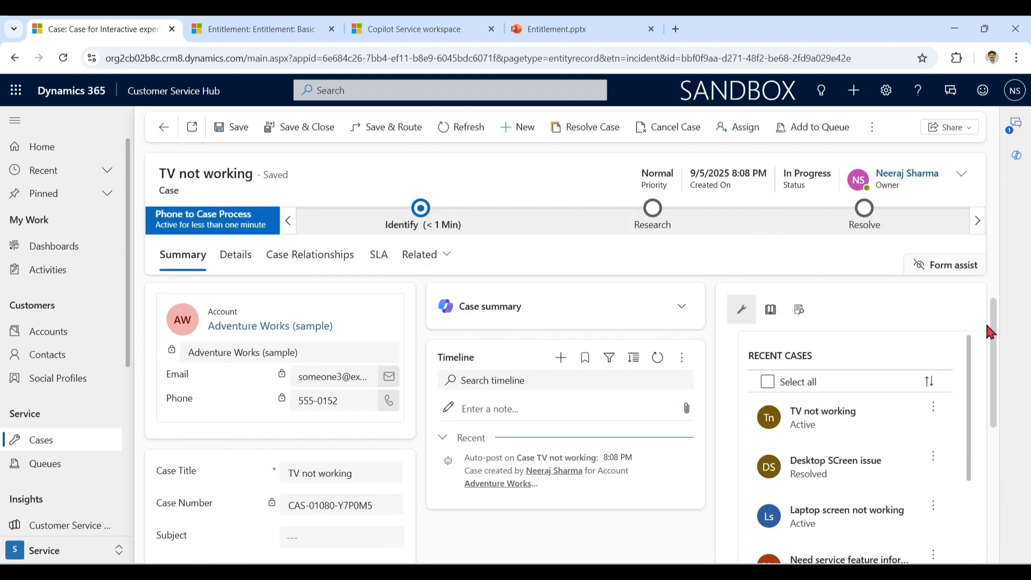
Step: Resolve the "TV not working" case as Problem Solved, with the resolution text "sorted"
click(599, 129)
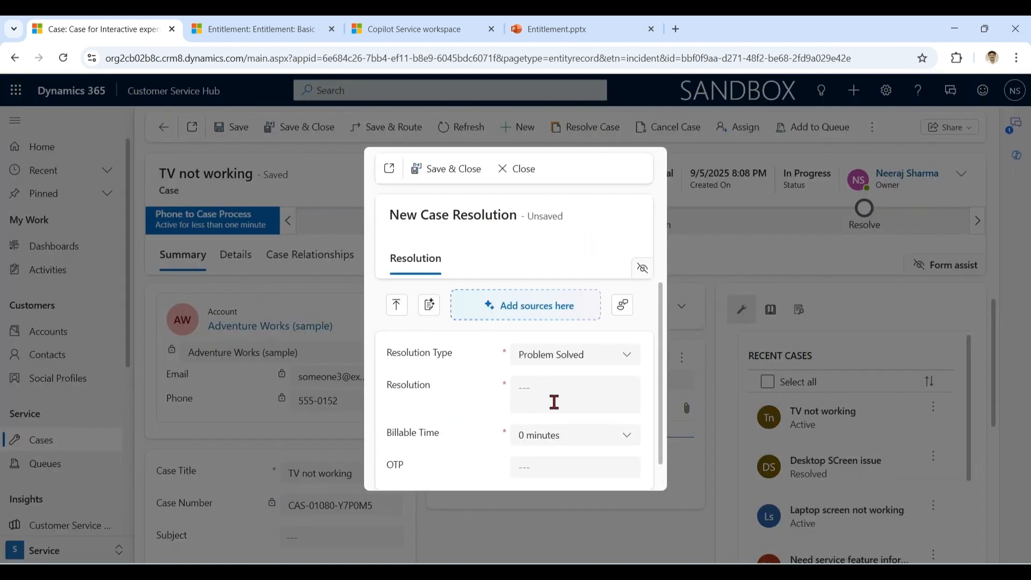
click(554, 402)
text(sorted)
click(446, 168)
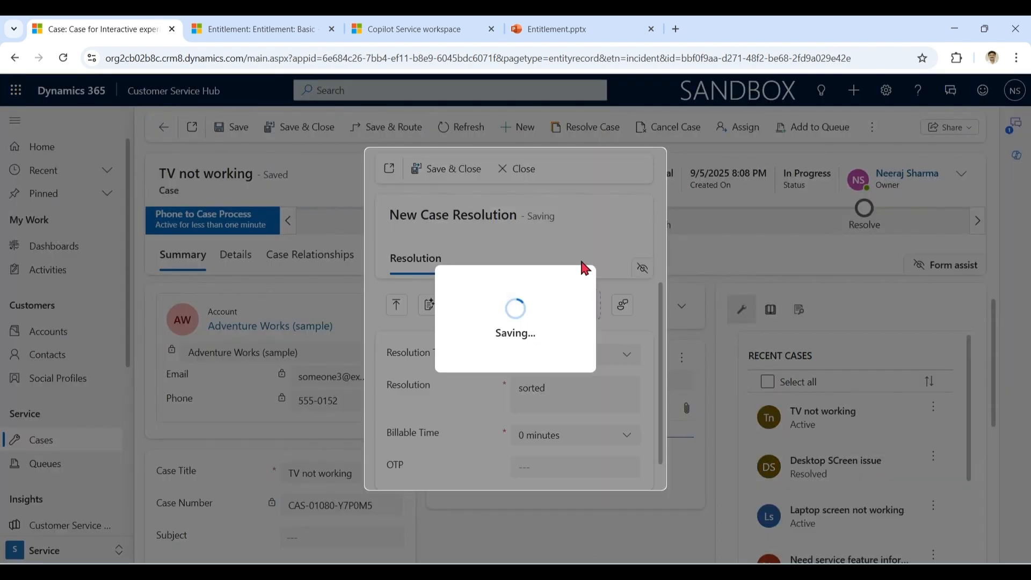
Step: Refresh the Basic entitlement in Copilot Service admin center and check its overall and per-channel remaining terms
key(ctrl+Tab)
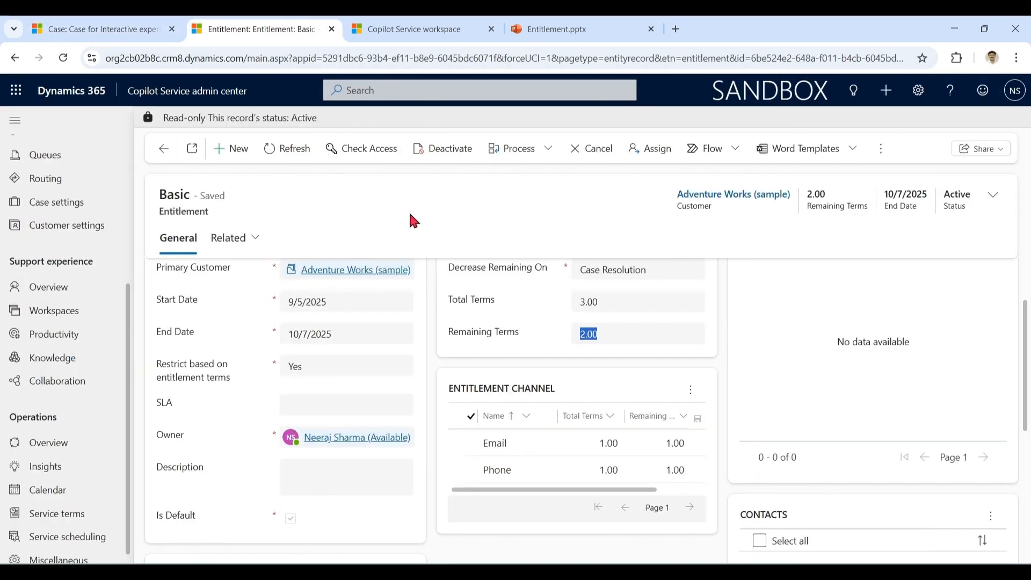
click(284, 151)
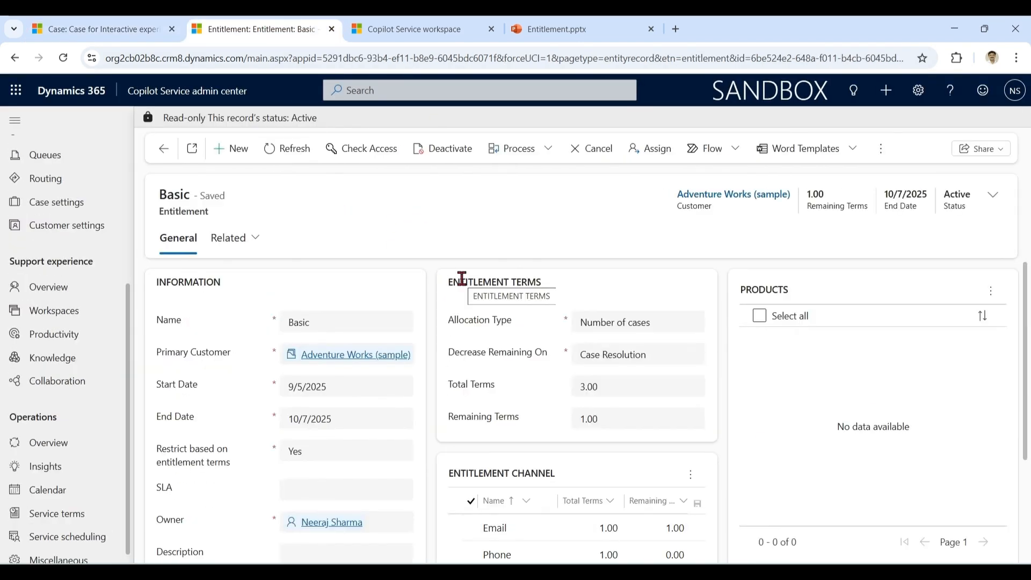
scroll(536, 430, down, 1)
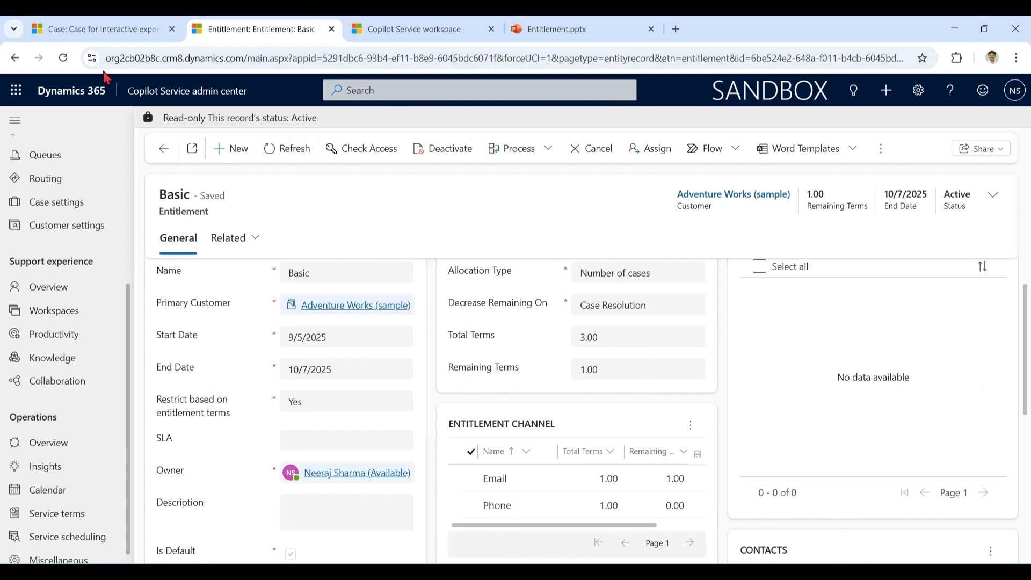
Step: In Customer Service Hub, start a new case titled "Remote not working" for the customer Adventure Works (sample)
click(99, 29)
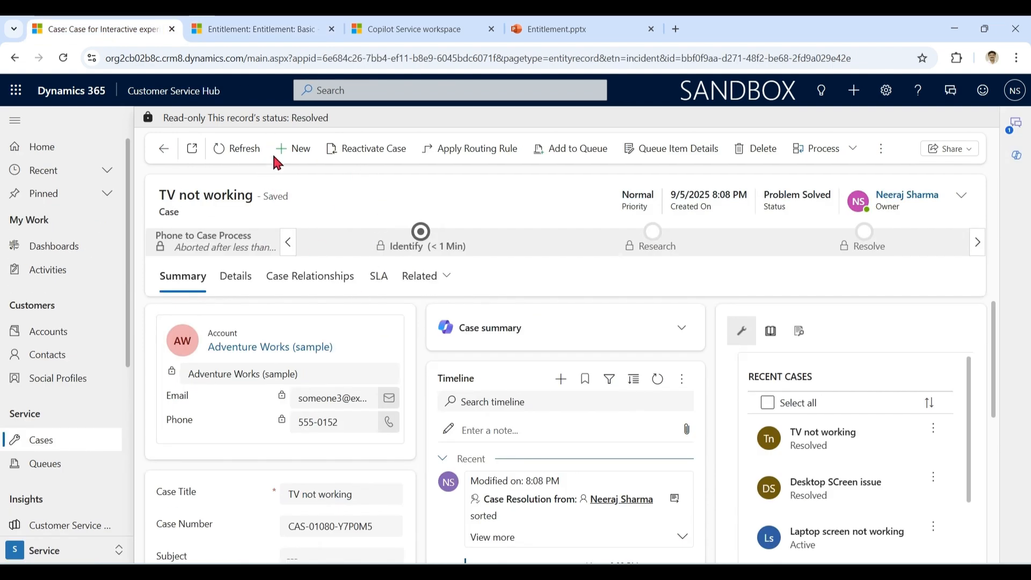
click(293, 148)
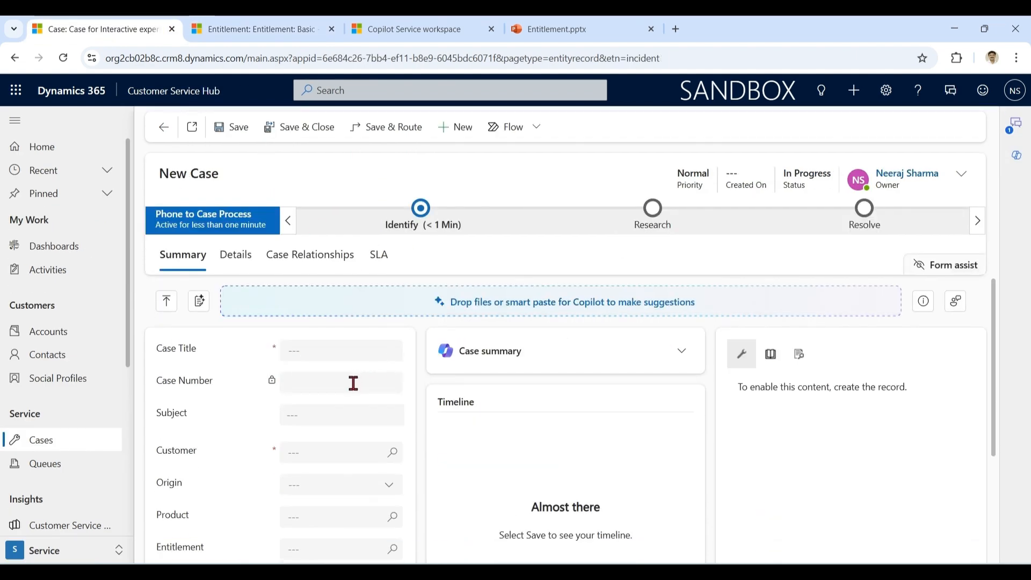
click(368, 350)
text(Remote not)
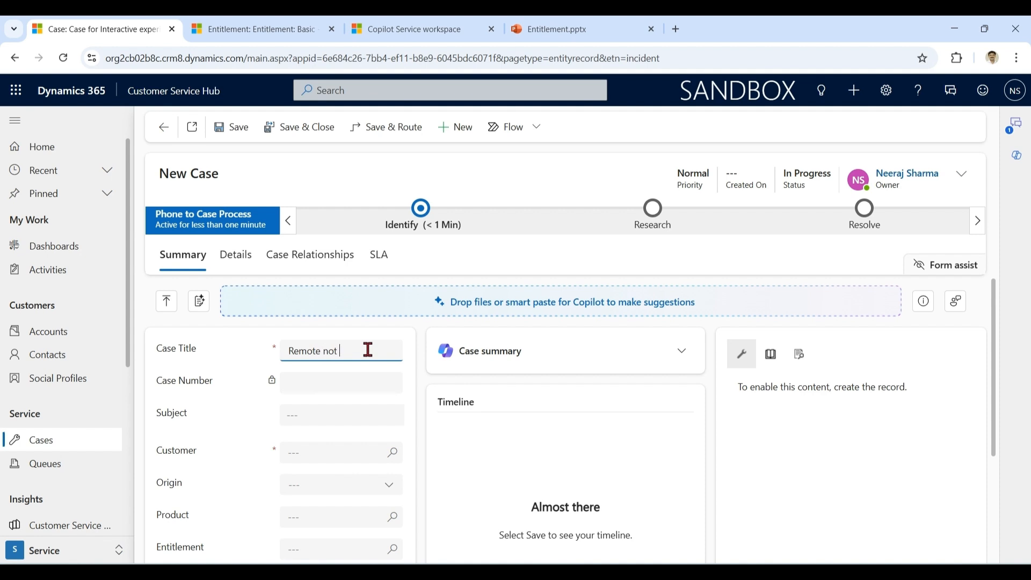
text( working)
click(336, 452)
text(adv)
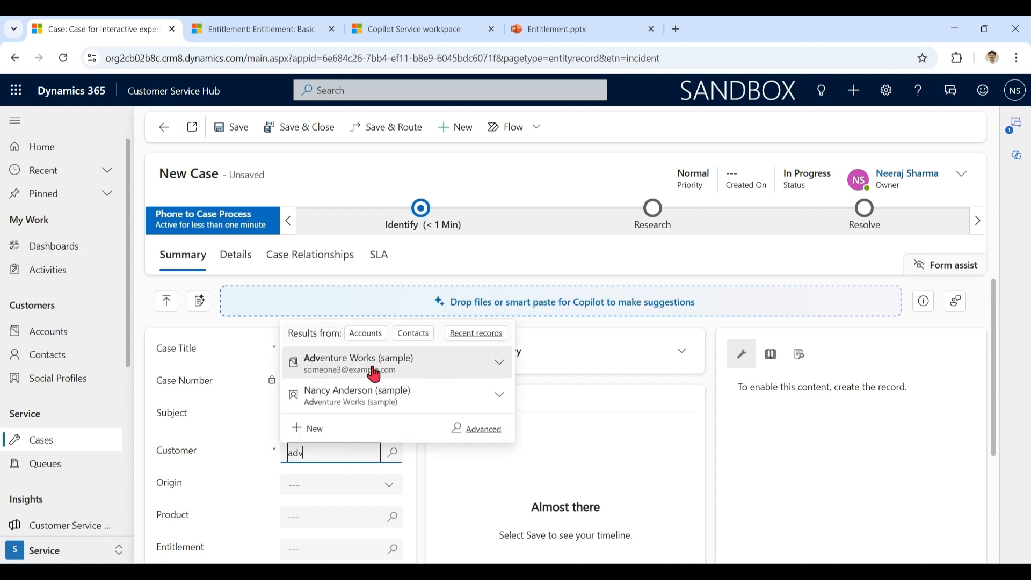
click(374, 362)
Step: Set the "Remote not working" case's origin to Phone and try to save the case
click(390, 452)
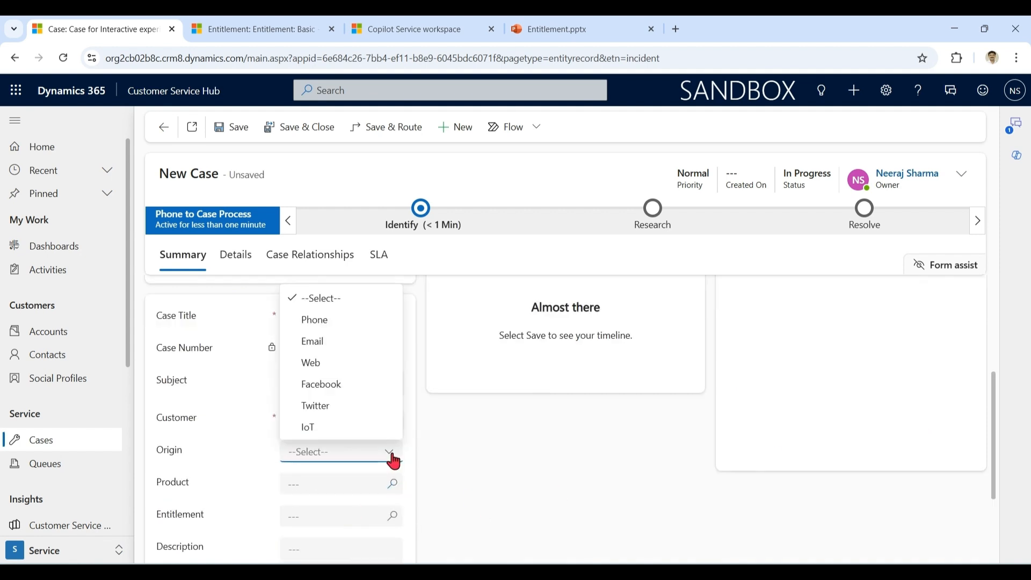
click(360, 325)
scroll(966, 494, down, 3)
click(231, 127)
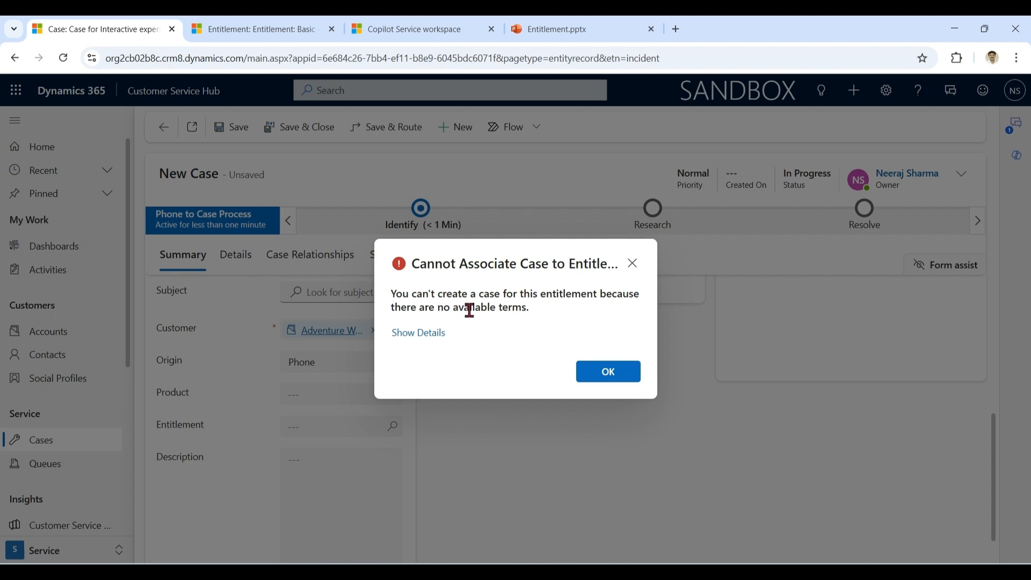
click(607, 376)
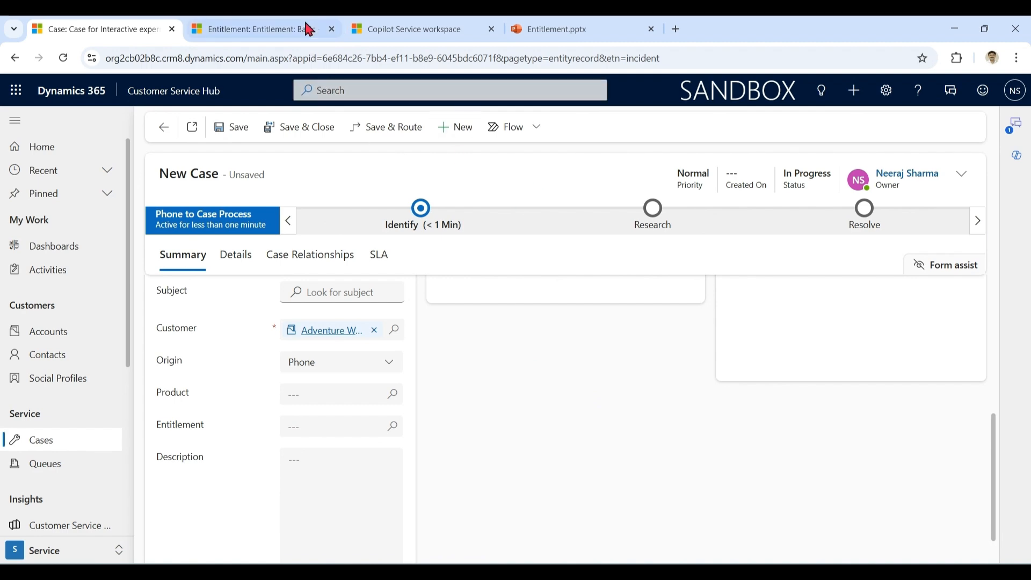
Step: Compare the new case's origin with the Basic entitlement's remaining terms for the Email and Phone channels
click(270, 29)
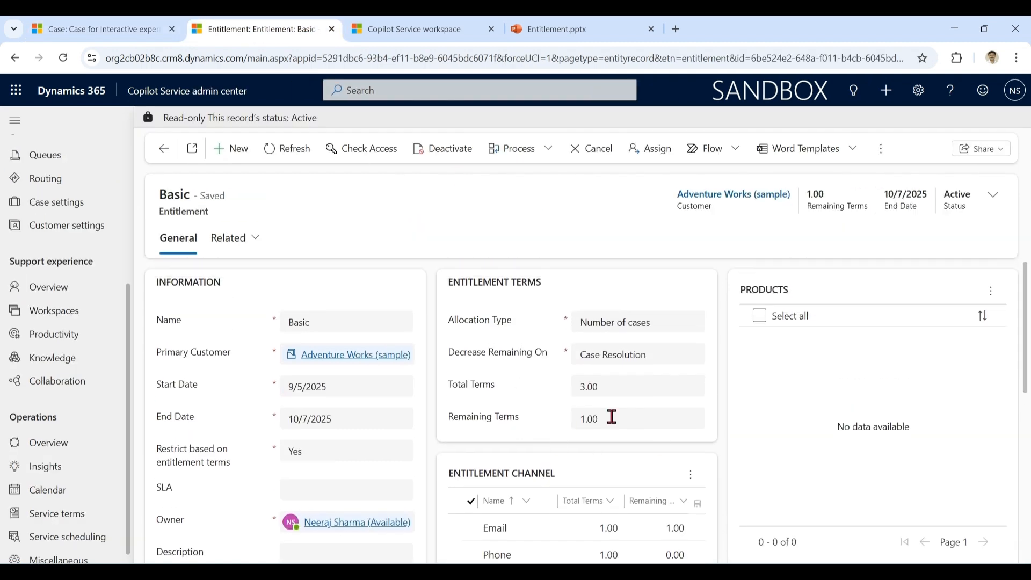
click(91, 25)
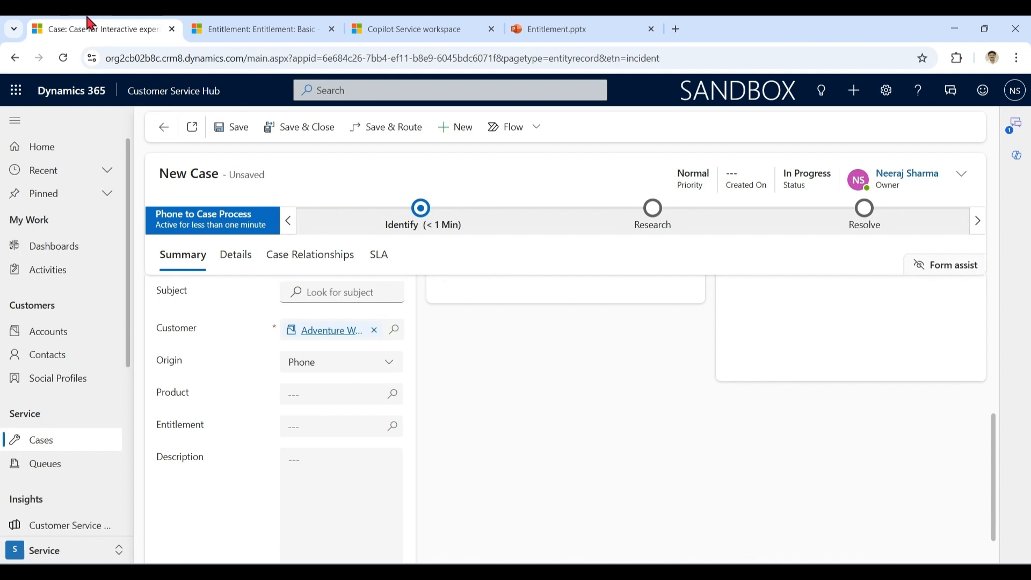
click(394, 371)
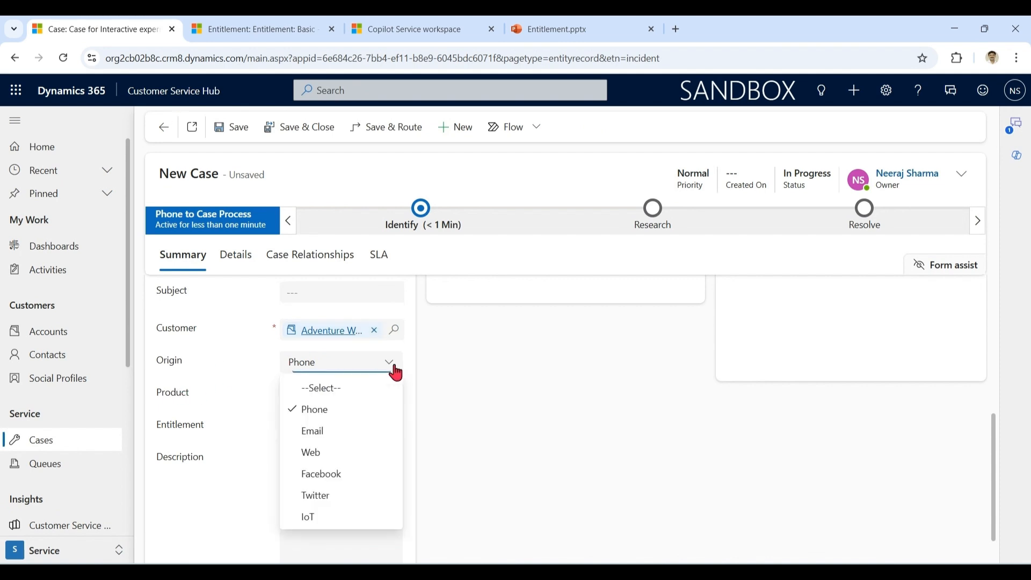
click(395, 367)
click(258, 27)
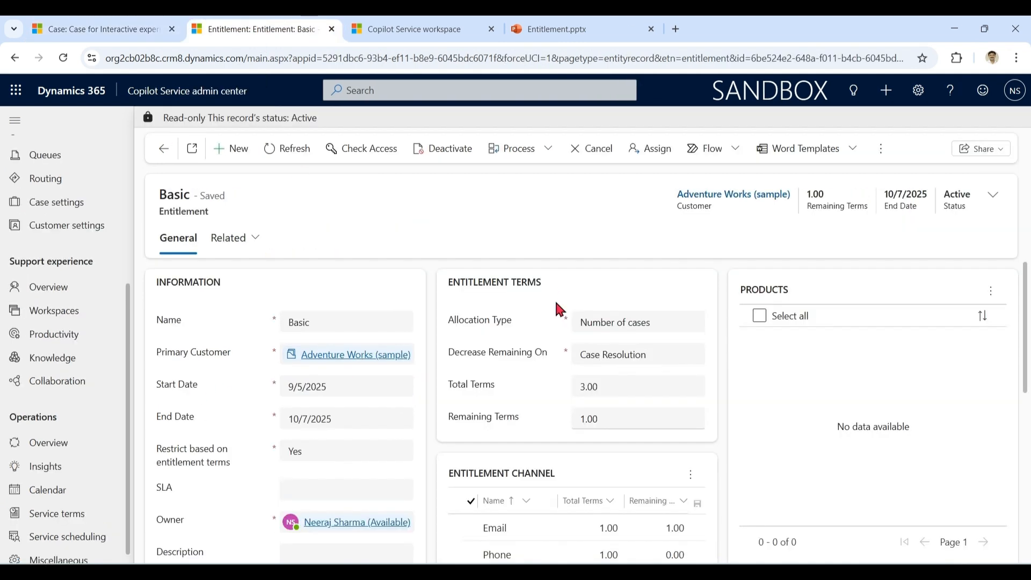
scroll(1025, 391, down, 2)
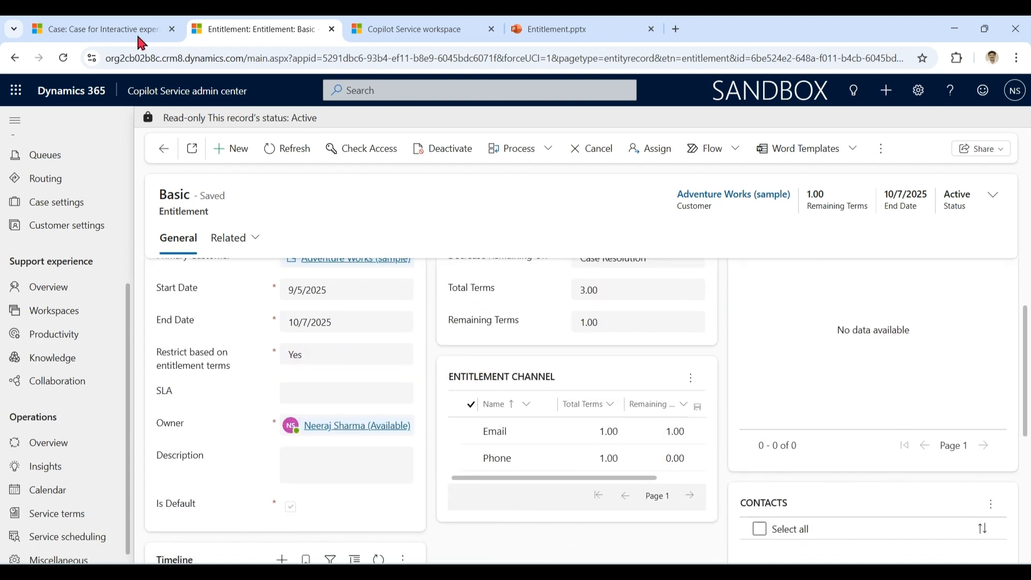
click(110, 28)
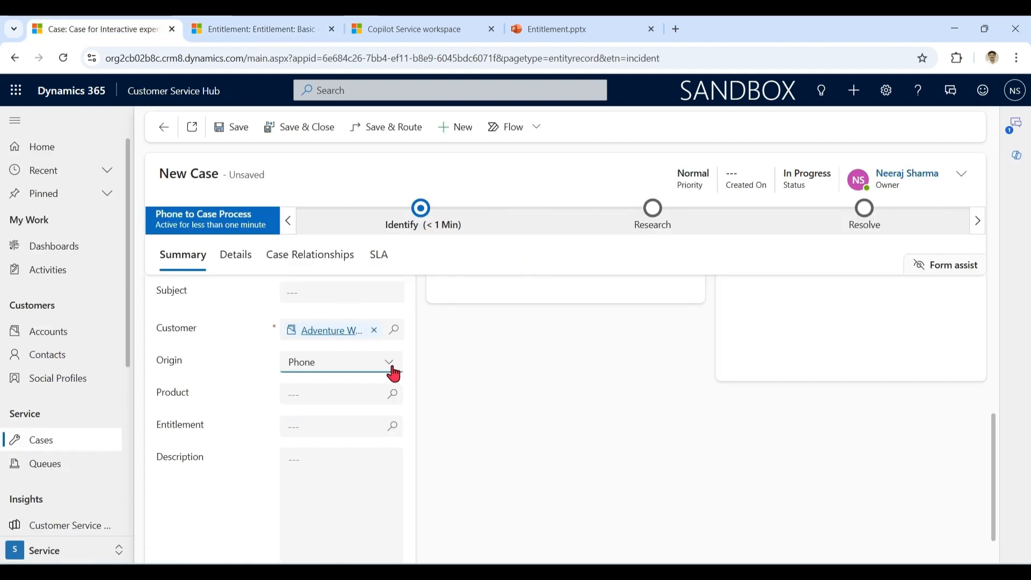
click(246, 24)
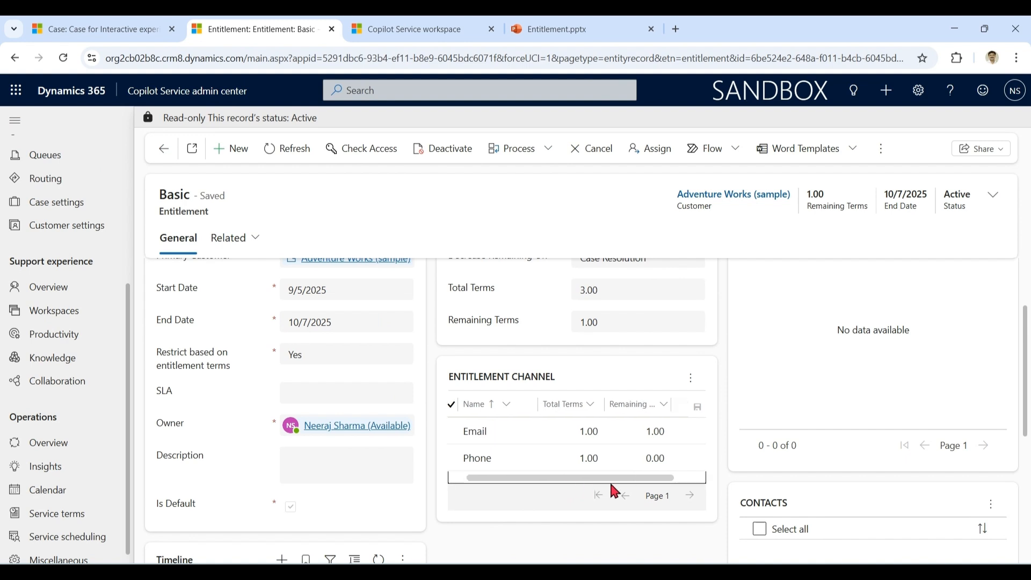
scroll(591, 462, left, 2)
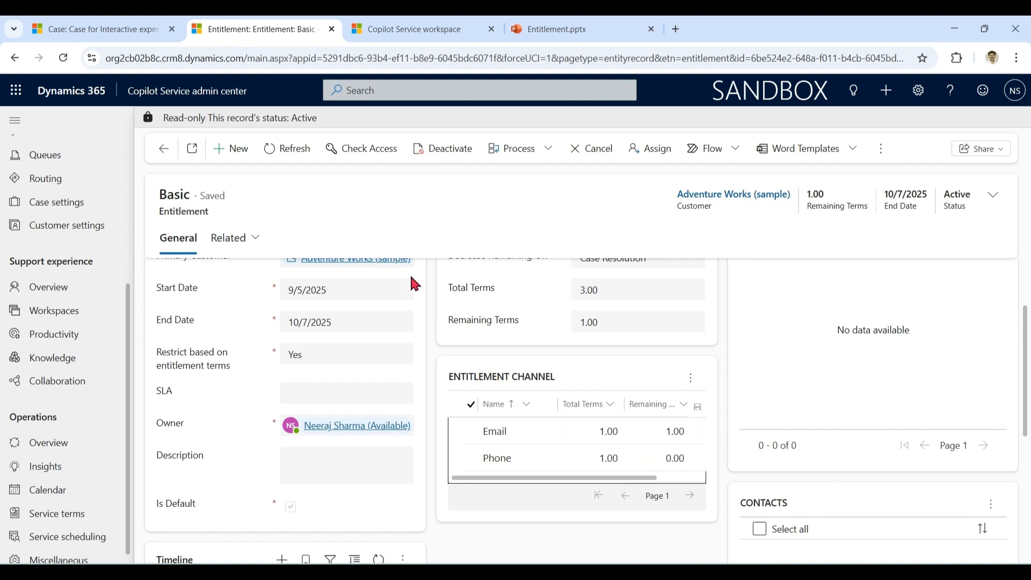
Step: In Customer Service Hub, change the "Remote not working" case's origin to Email and save the case
click(100, 29)
click(387, 365)
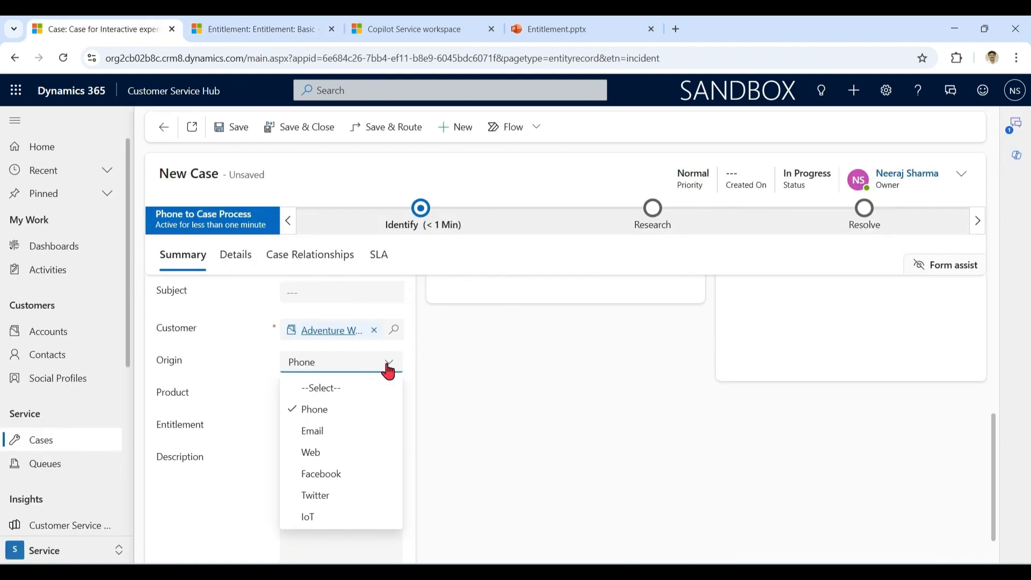
click(348, 430)
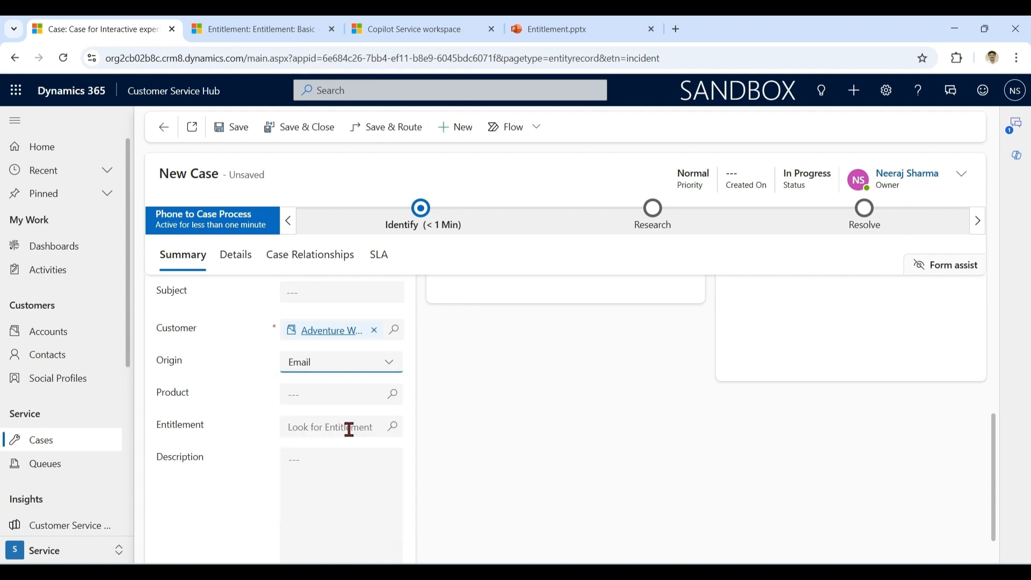
click(236, 134)
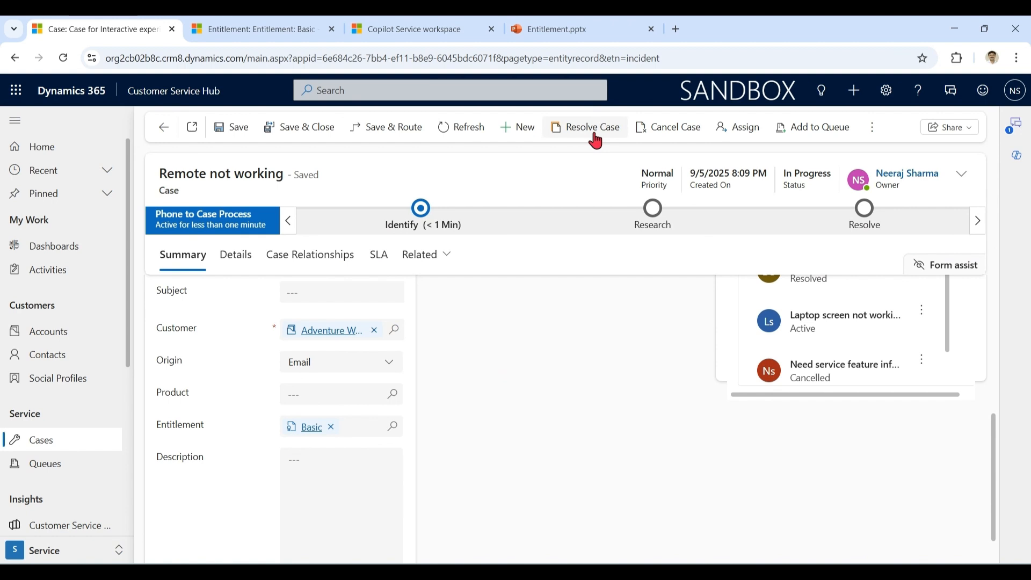
Step: Resolve the "Remote not working" case as Problem Solved, with the resolution text "Sorted"
click(593, 134)
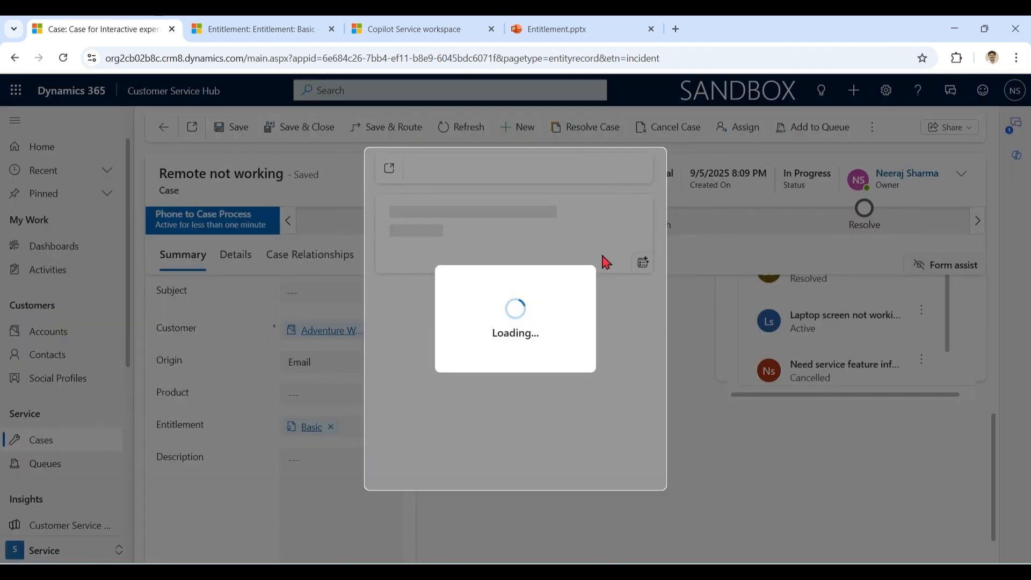
click(451, 171)
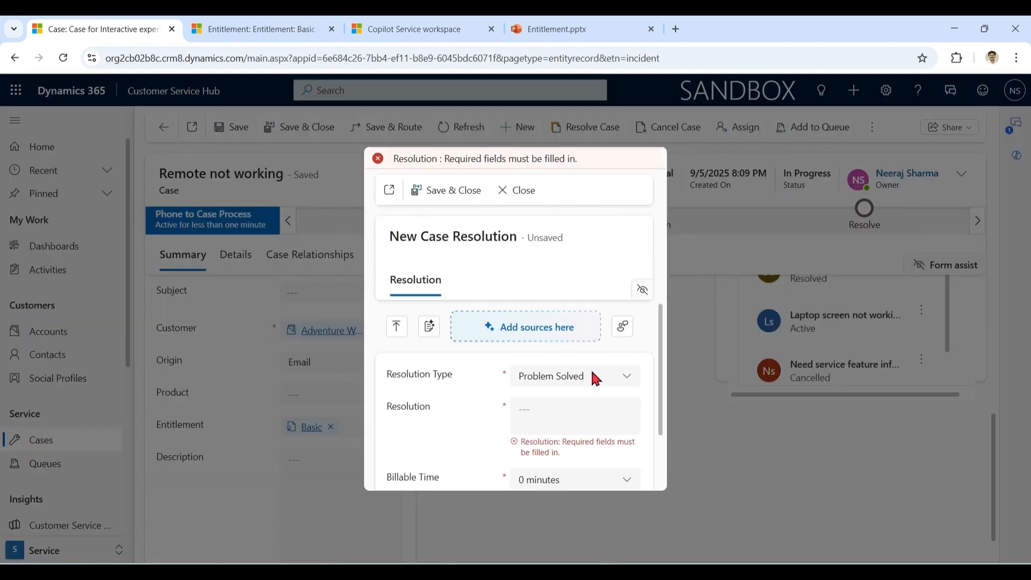
text(Sorted)
click(441, 190)
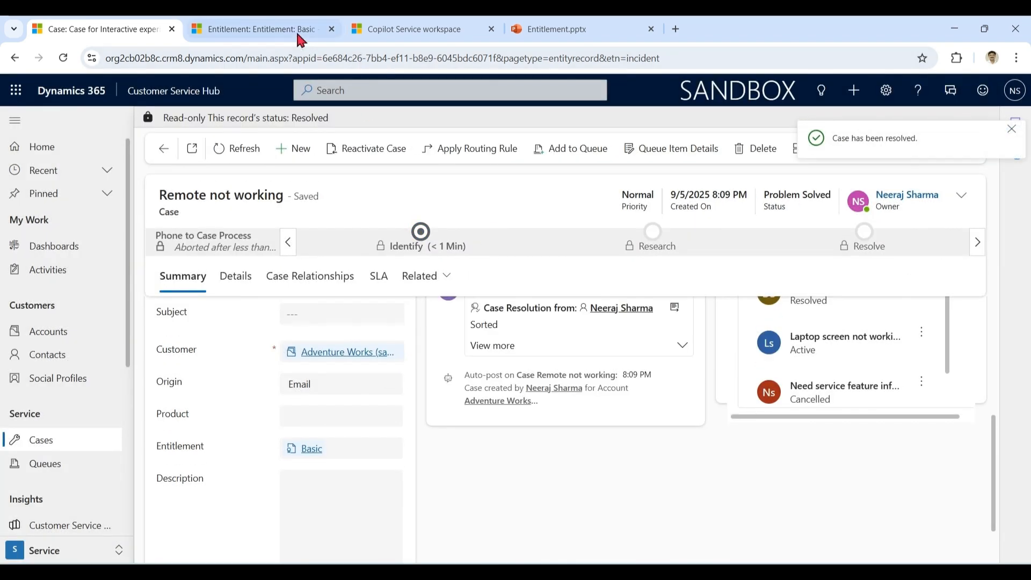
Step: In Copilot Service admin center, refresh the Basic entitlement and check its overall remaining terms and those of the Email and Phone channels
click(286, 33)
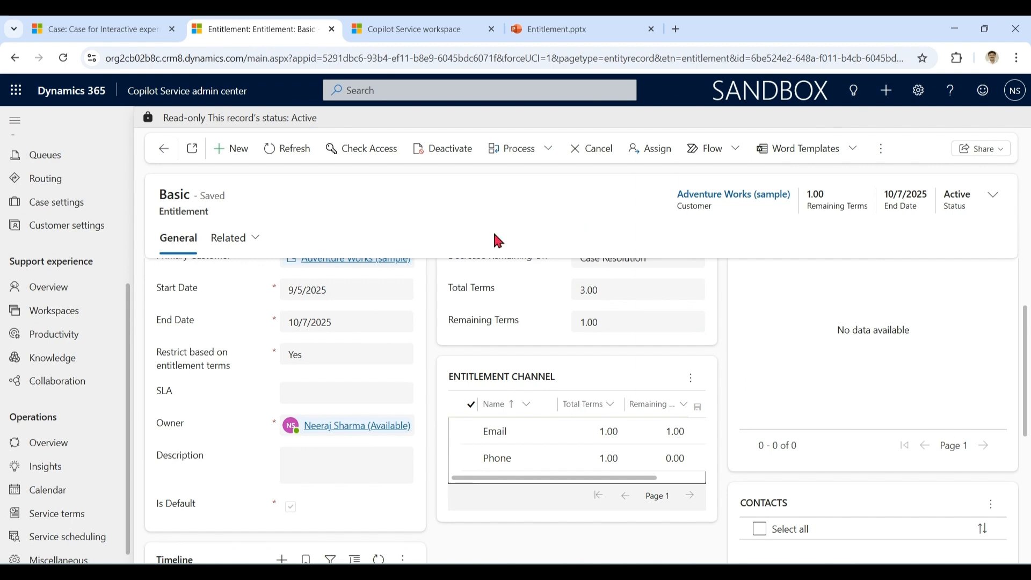
click(295, 159)
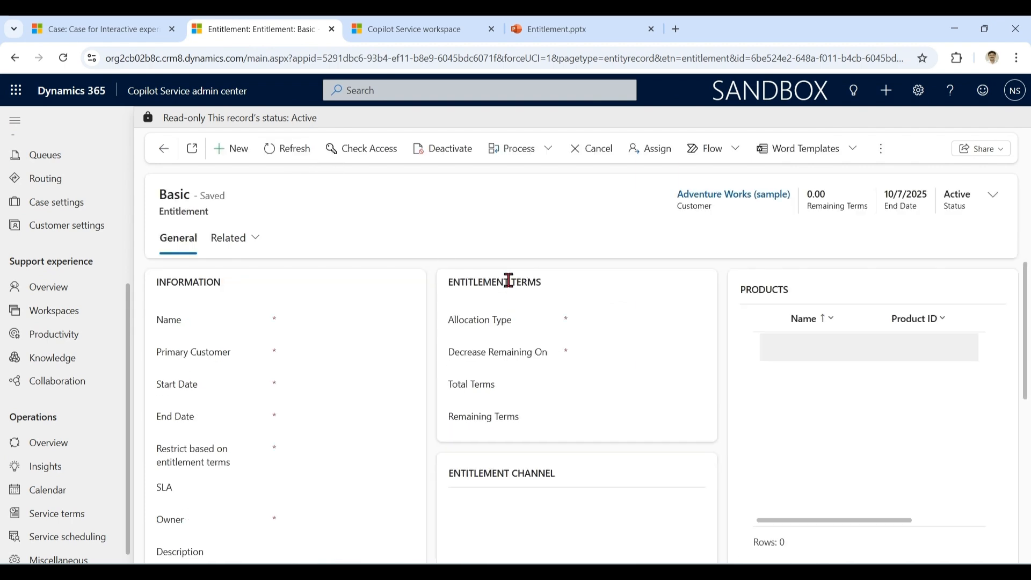
scroll(1027, 396, down, 2)
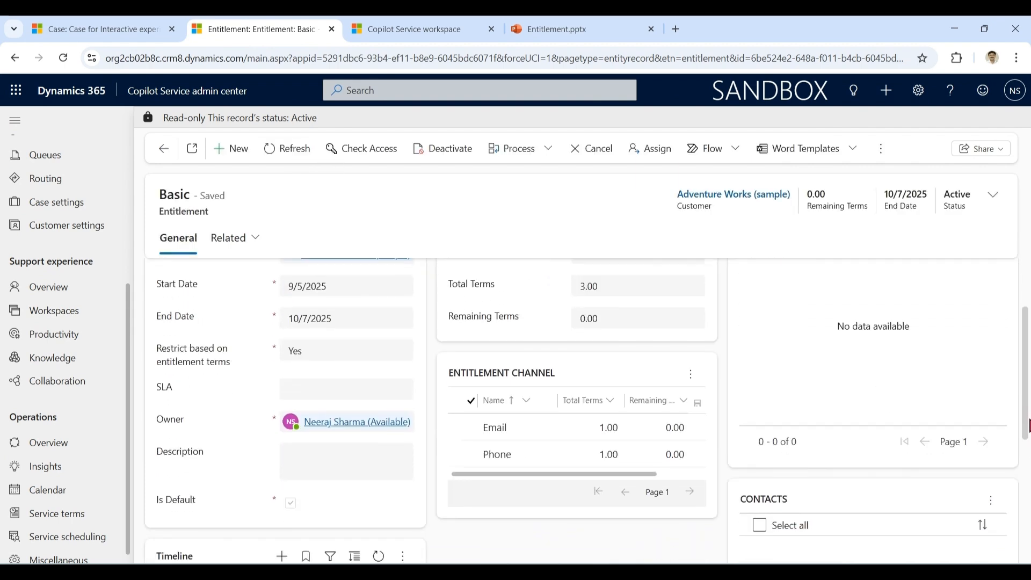
scroll(998, 381, up, 2)
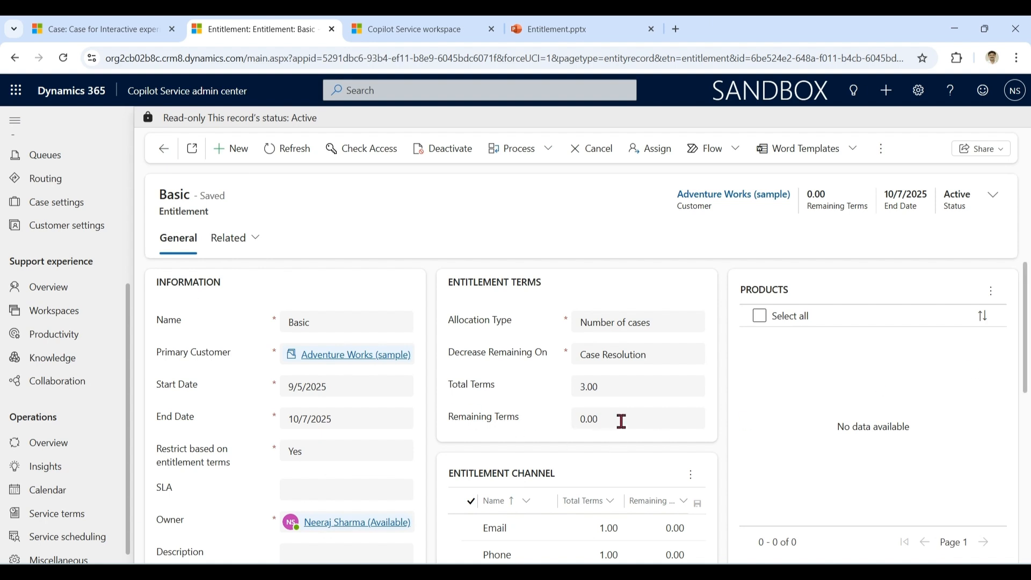
drag(621, 421, 565, 424)
scroll(1026, 370, down, 2)
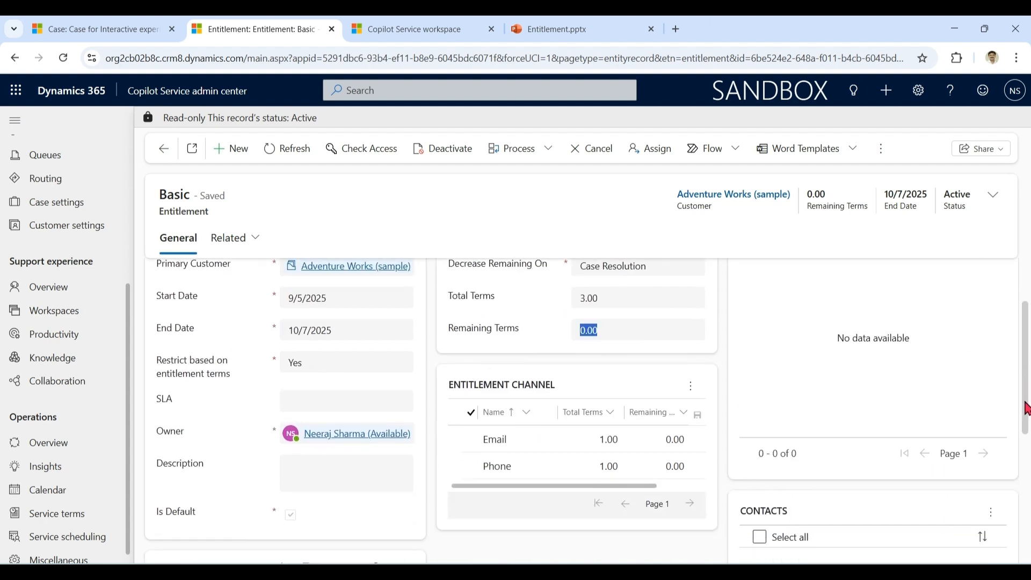
drag(623, 479, 597, 484)
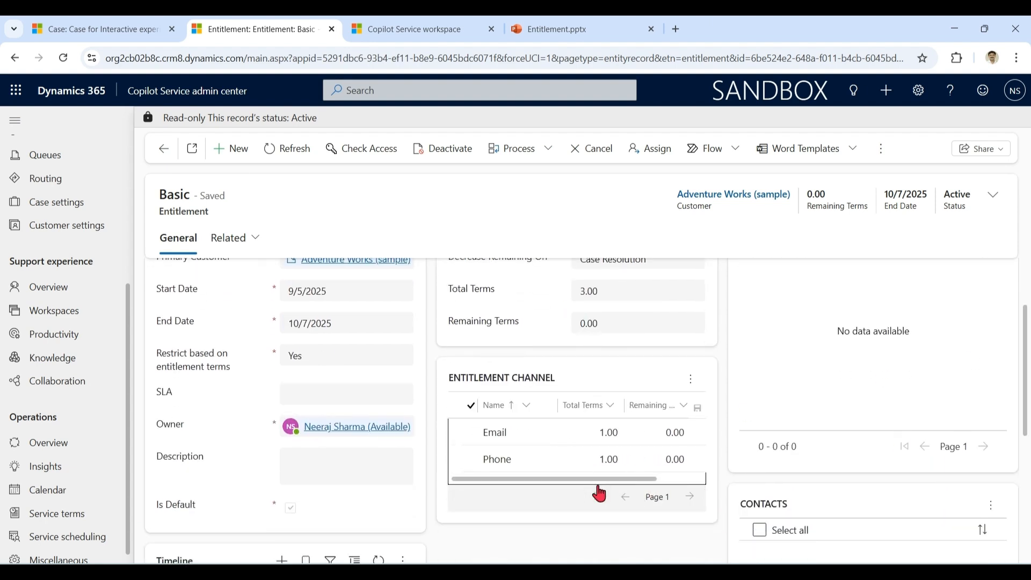
drag(1025, 385, 1021, 341)
click(479, 227)
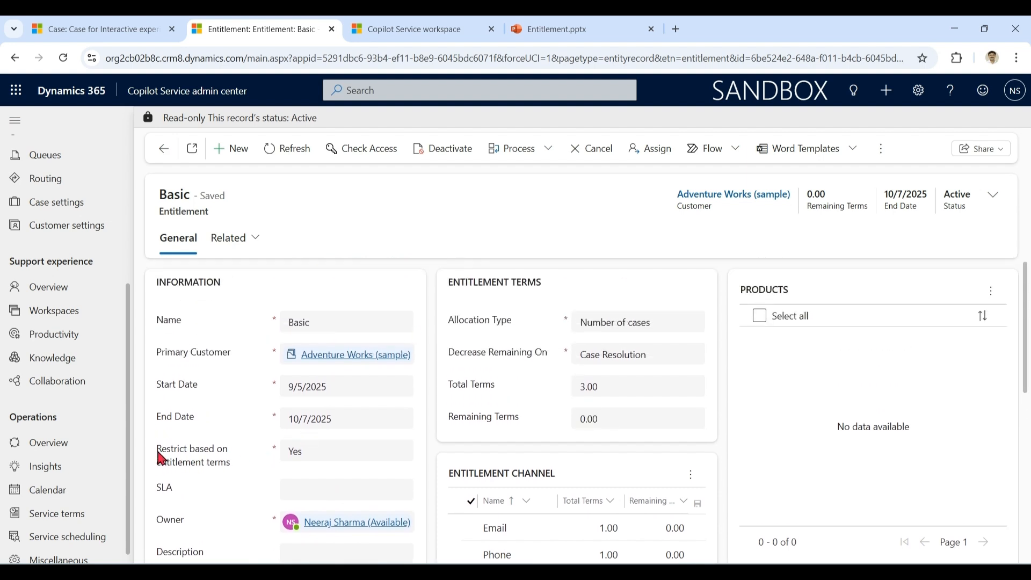
Step: Deactivate the Basic entitlement, set its restriction based on entitlement terms to No, and save it
mouse_move(175, 469)
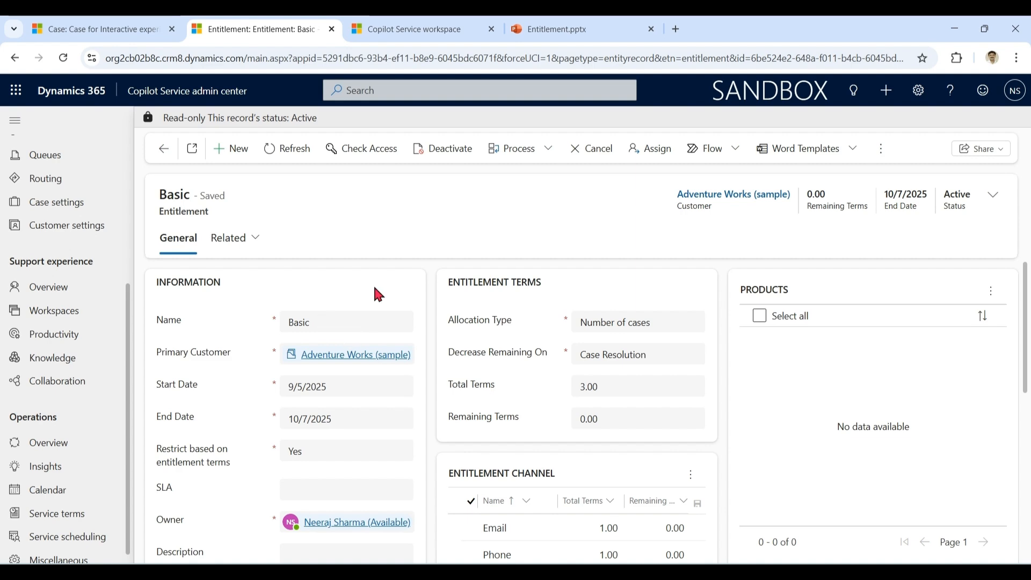
click(448, 150)
click(609, 364)
click(400, 431)
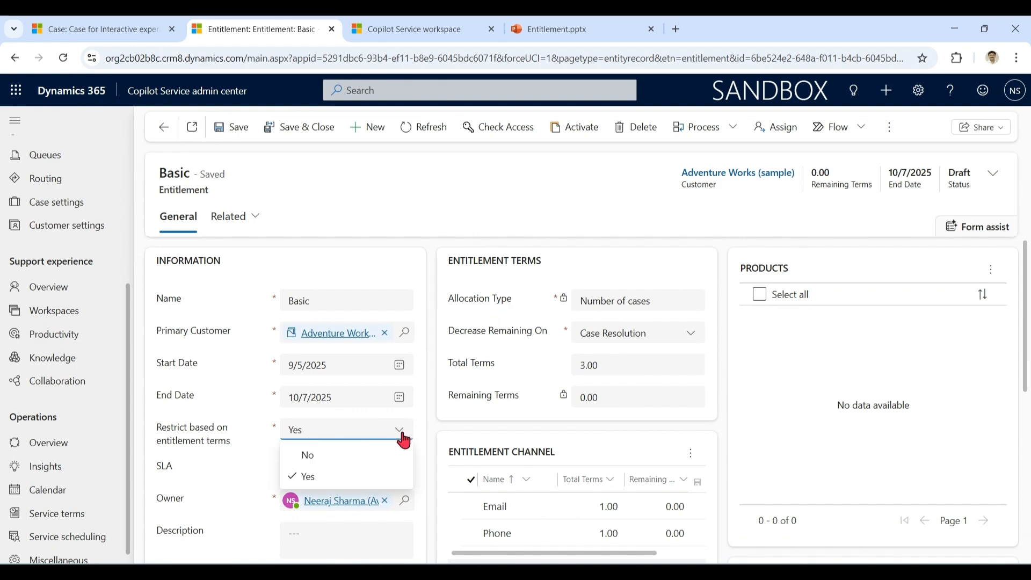
click(347, 457)
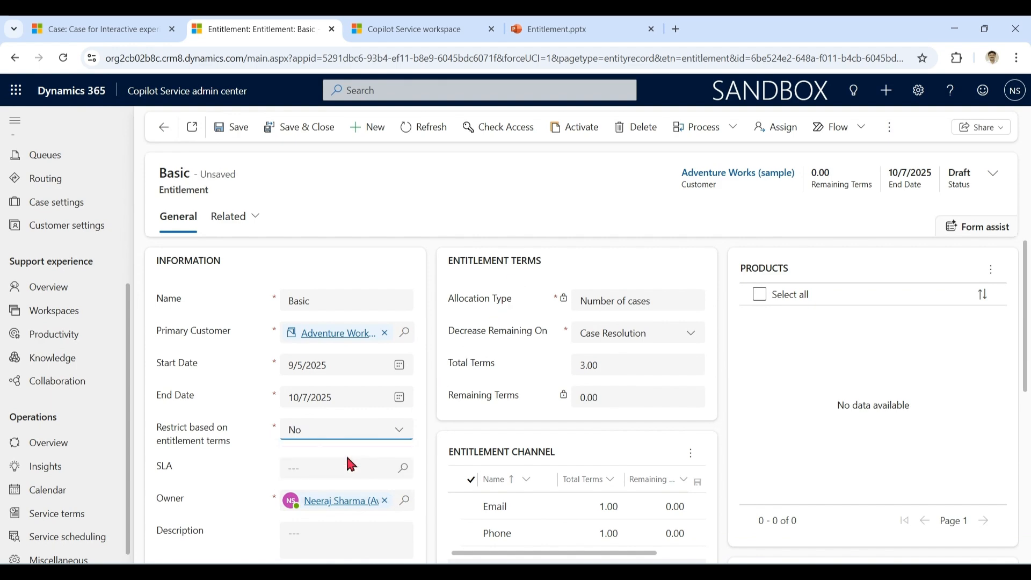
click(229, 128)
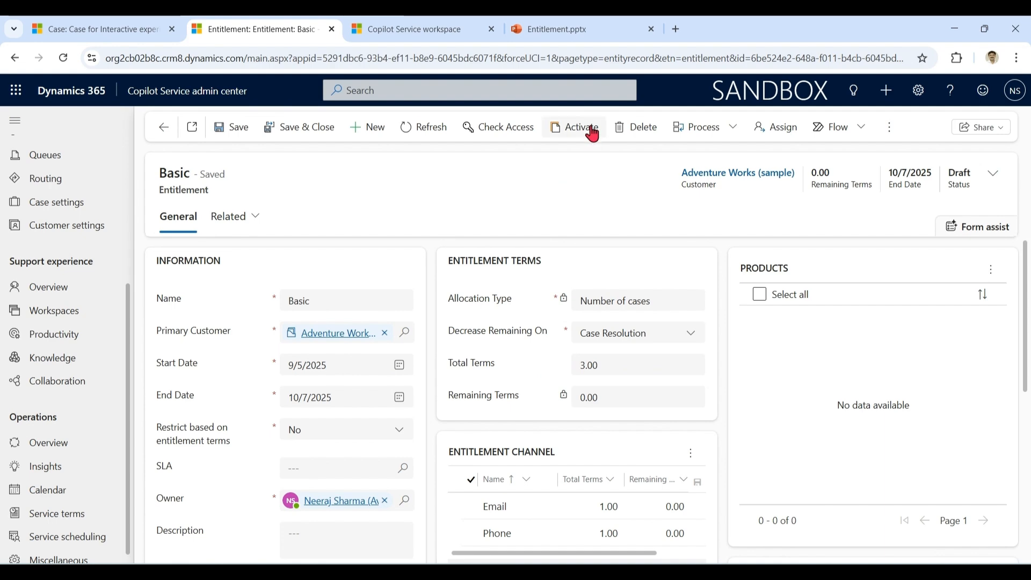
Step: Activate the Basic entitlement again and set it as the default
click(584, 129)
click(599, 358)
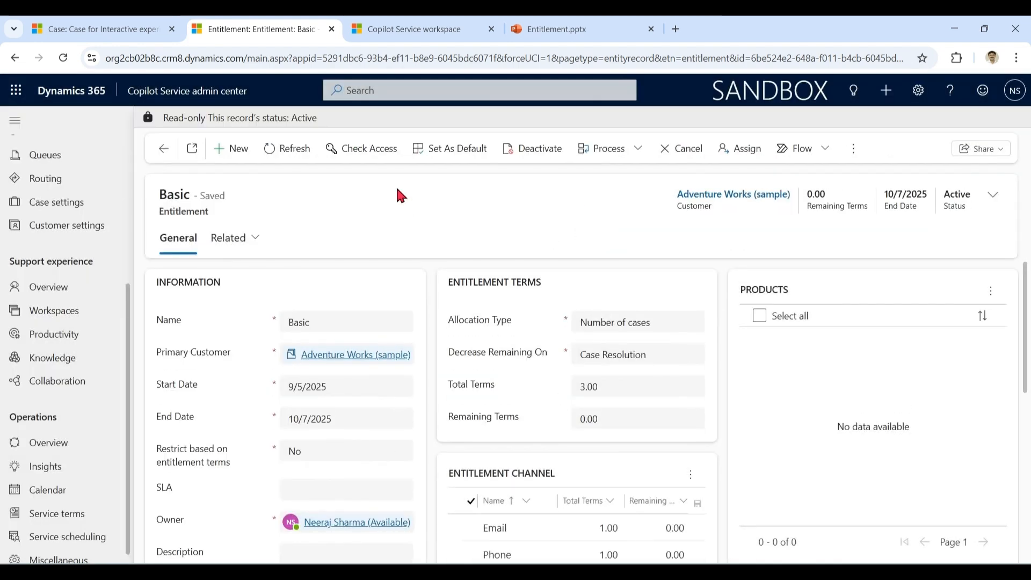
Step: In Customer Service Hub, start a new case titled "set top box issue" for the customer Adventure Works (sample)
click(96, 29)
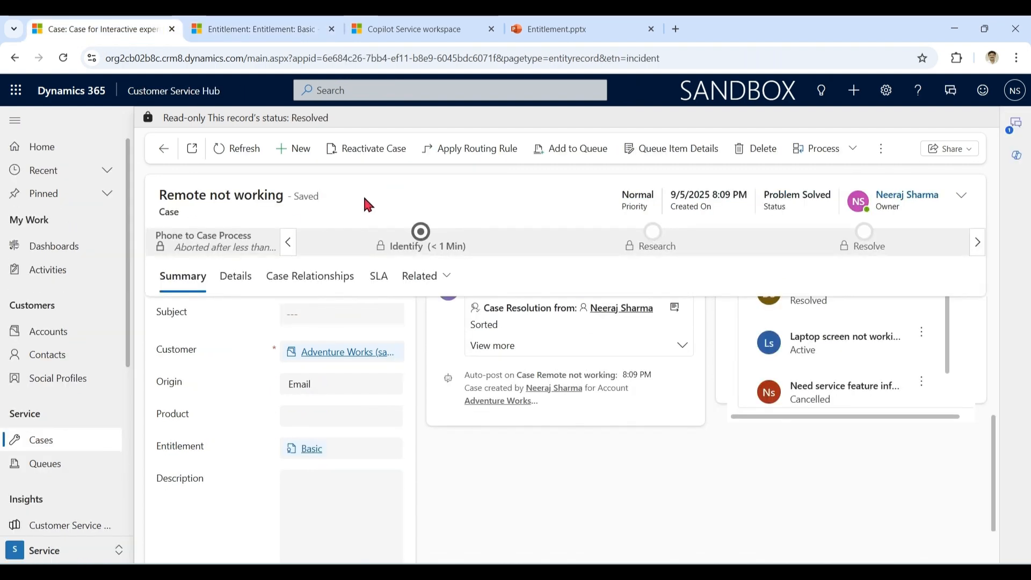
click(301, 151)
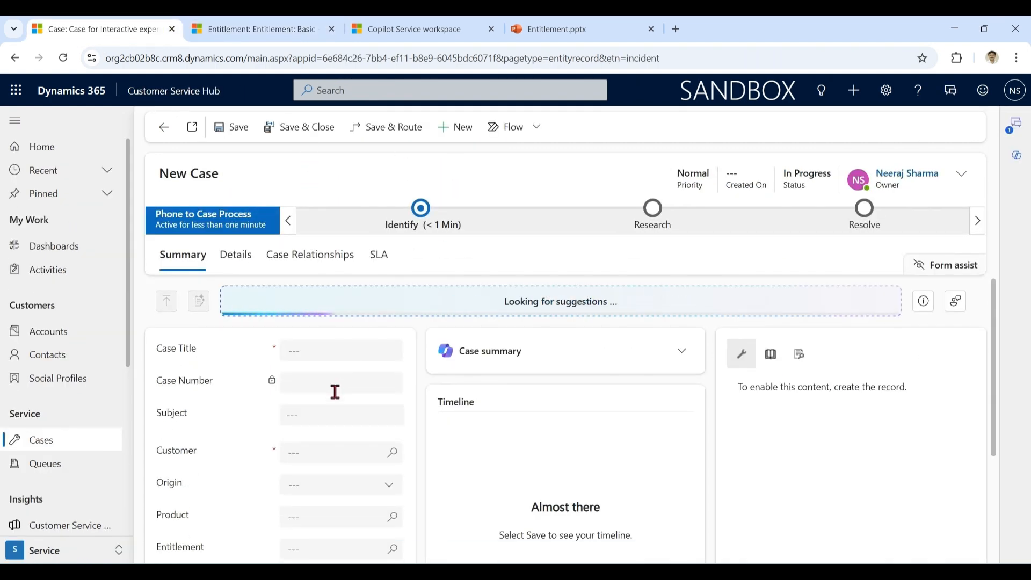
click(326, 353)
text(set top)
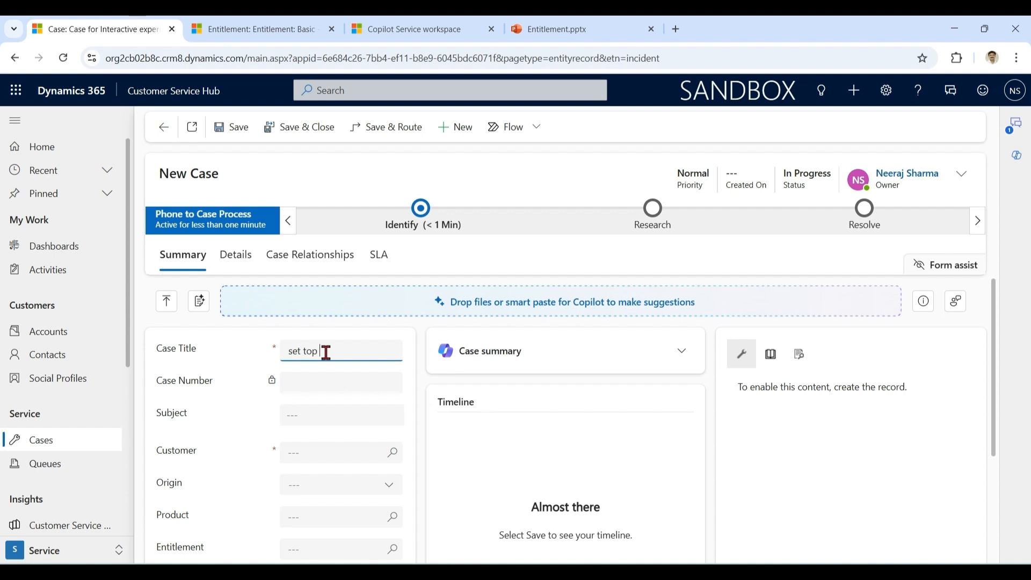
text( box issue)
key(Tab)
key(Tab)
text(adv)
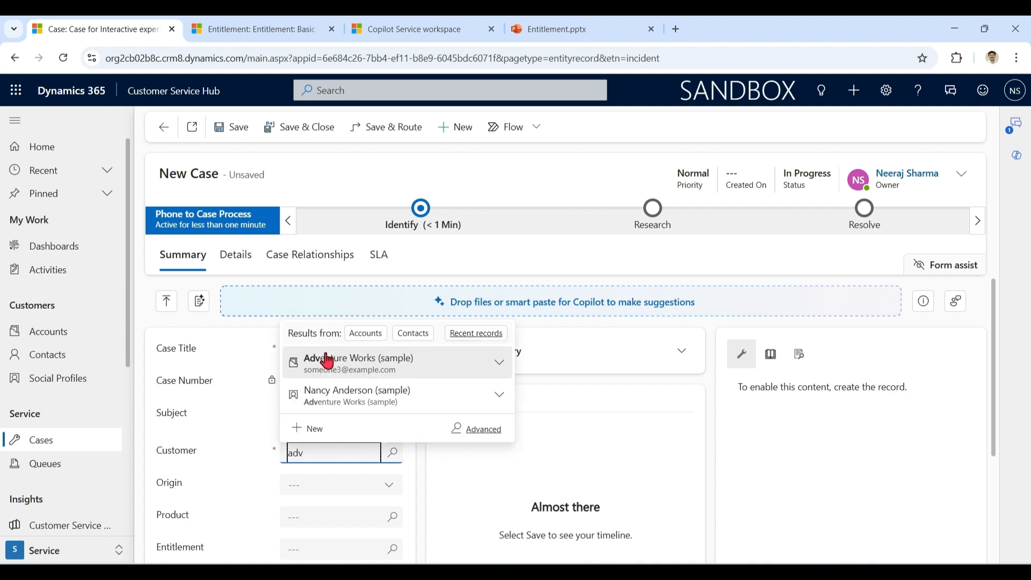
click(322, 357)
Step: Set the new case's origin to Phone and save the case
scroll(976, 369, down, 4)
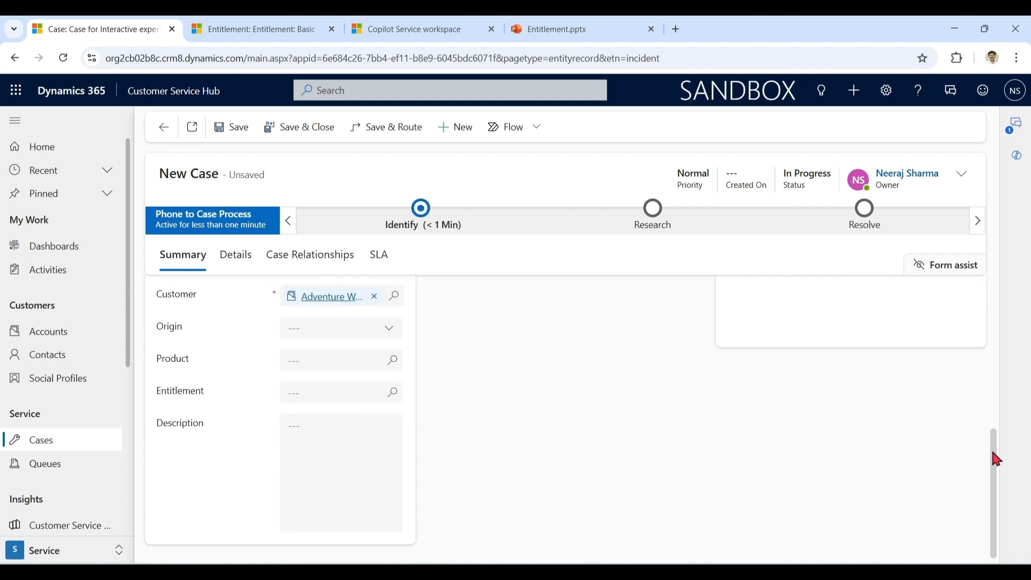
click(344, 324)
click(343, 370)
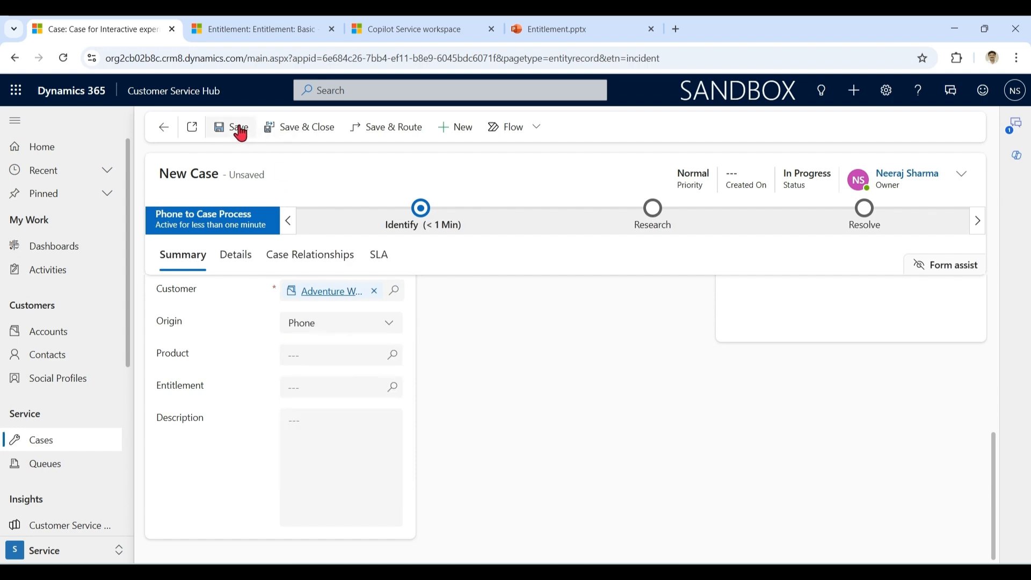
click(231, 126)
Step: Resolve the "set top box issue" case as Problem Solved with a short resolution text
drag(994, 477, 995, 328)
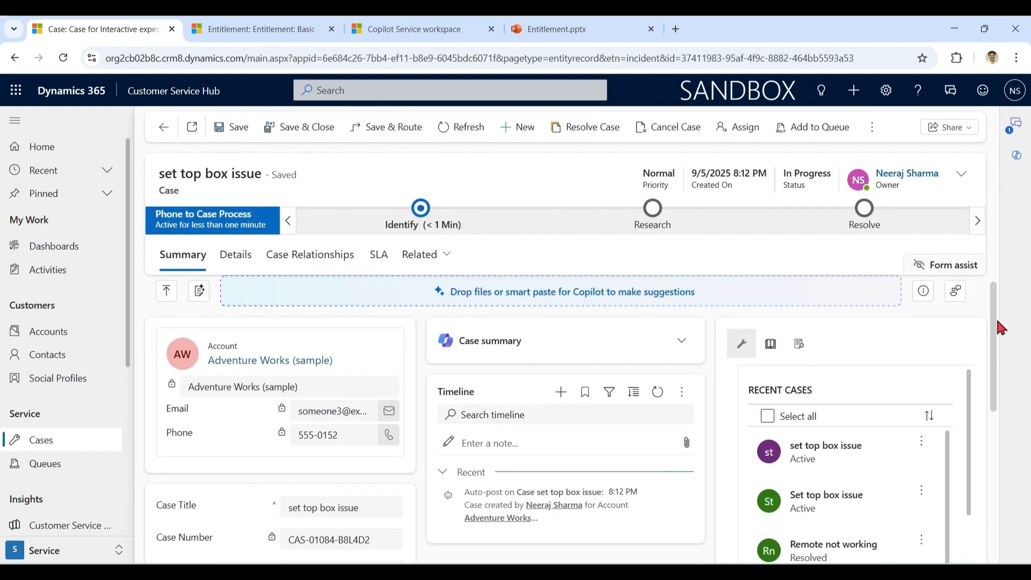
click(587, 127)
click(577, 394)
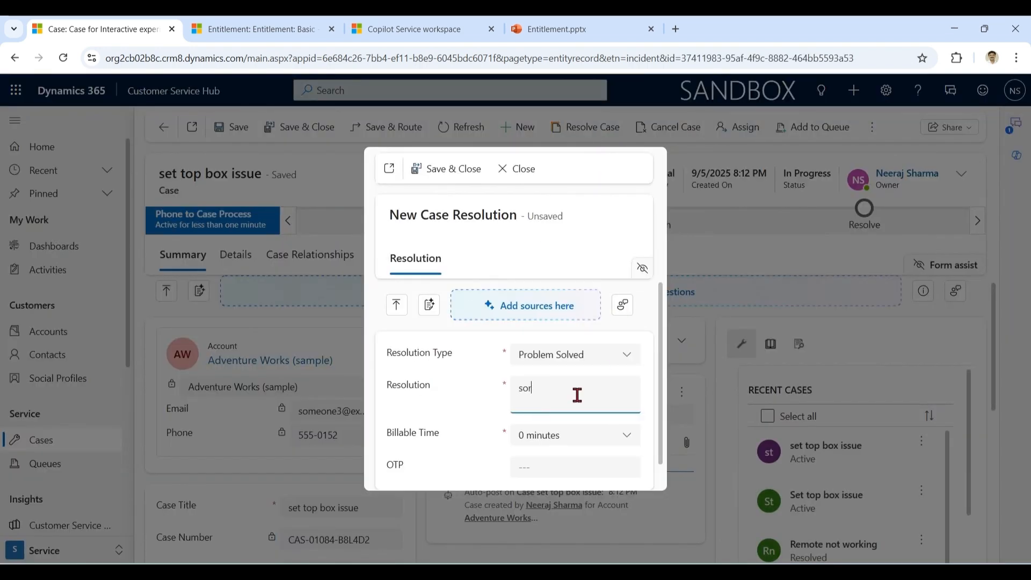
click(457, 169)
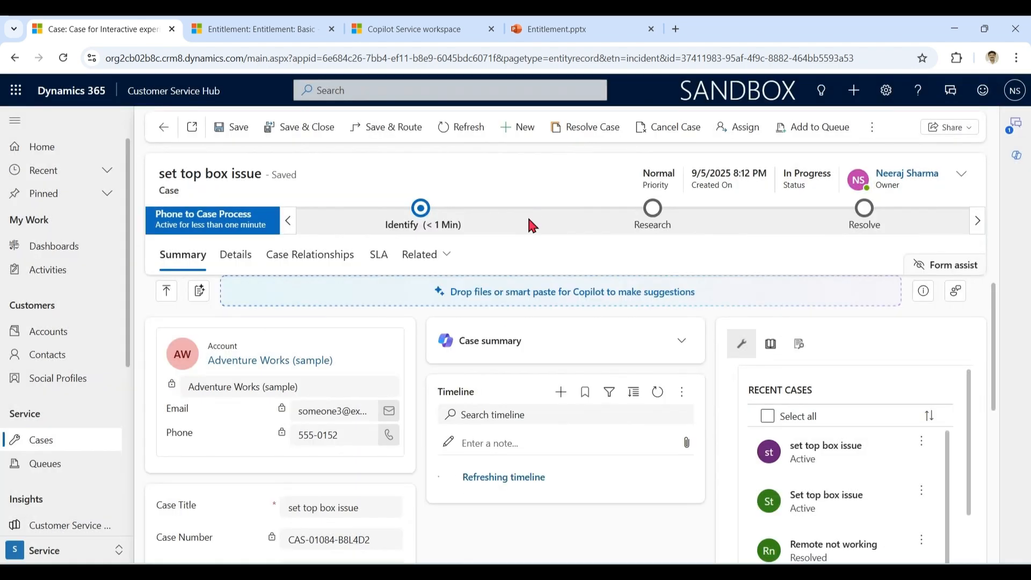
Step: In Copilot Service admin center, refresh the Basic entitlement and check its total and Phone channel remaining terms
click(276, 28)
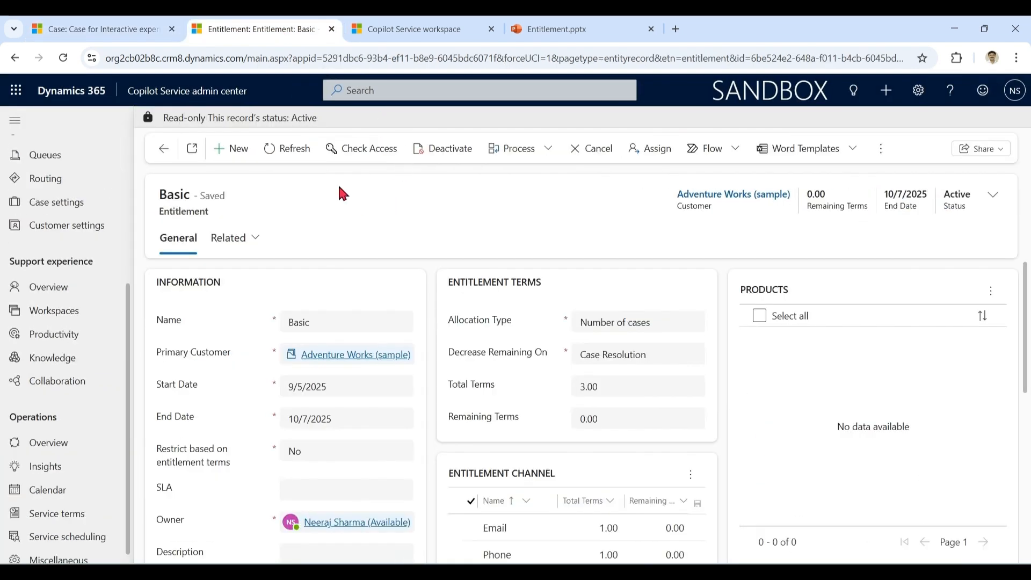
click(275, 150)
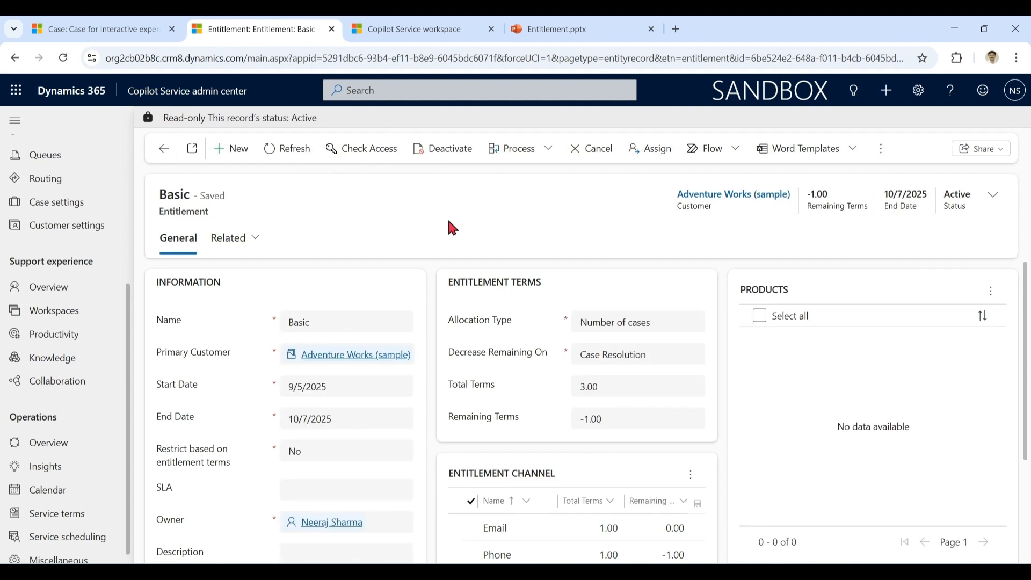
mouse_move(1025, 364)
mouse_down()
mouse_move(1026, 393)
mouse_move(1026, 374)
mouse_move(1026, 383)
mouse_up()
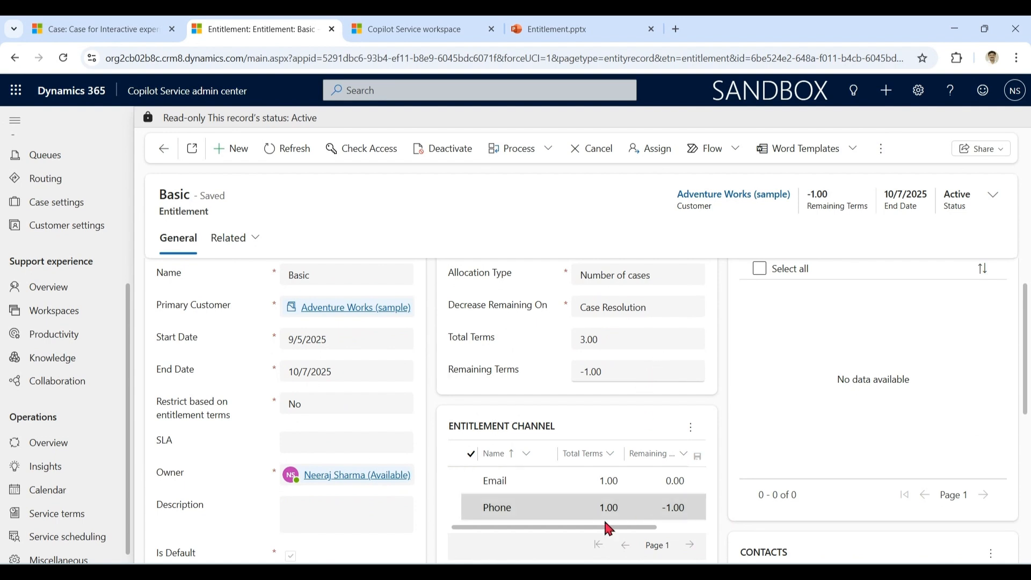
drag(578, 524, 538, 525)
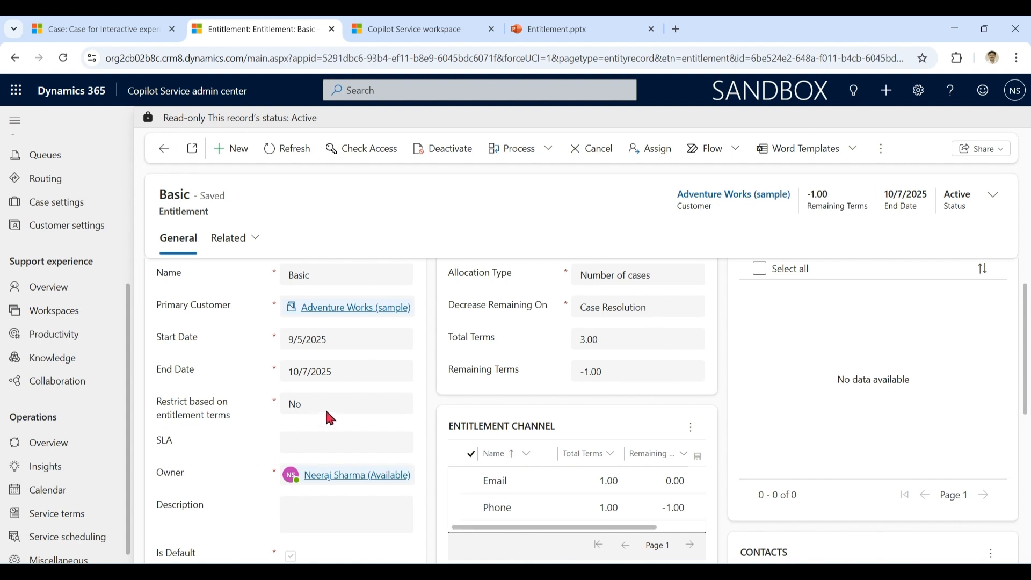
Step: Deactivate the Basic entitlement and set its total terms to 10
click(447, 154)
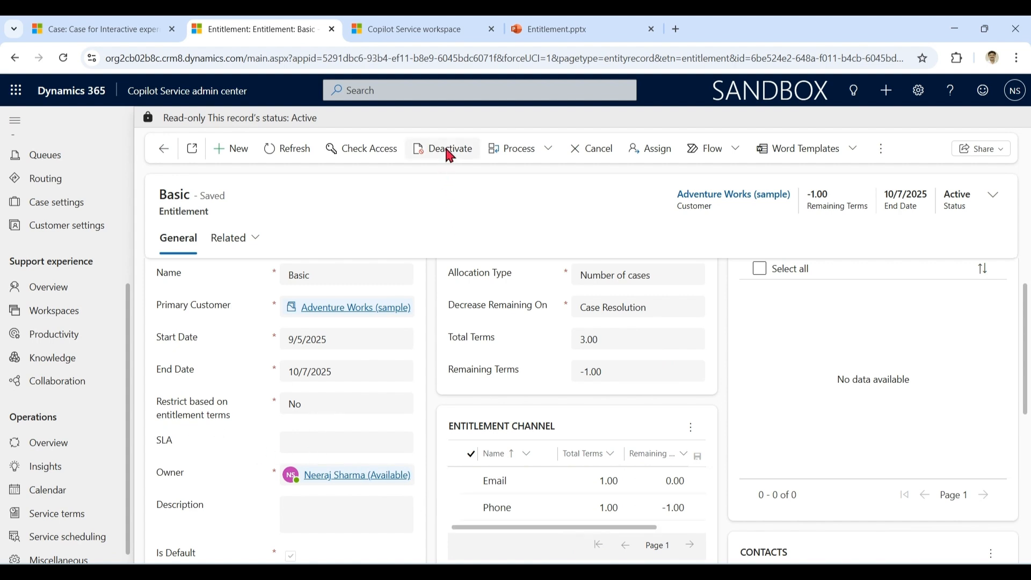
click(602, 367)
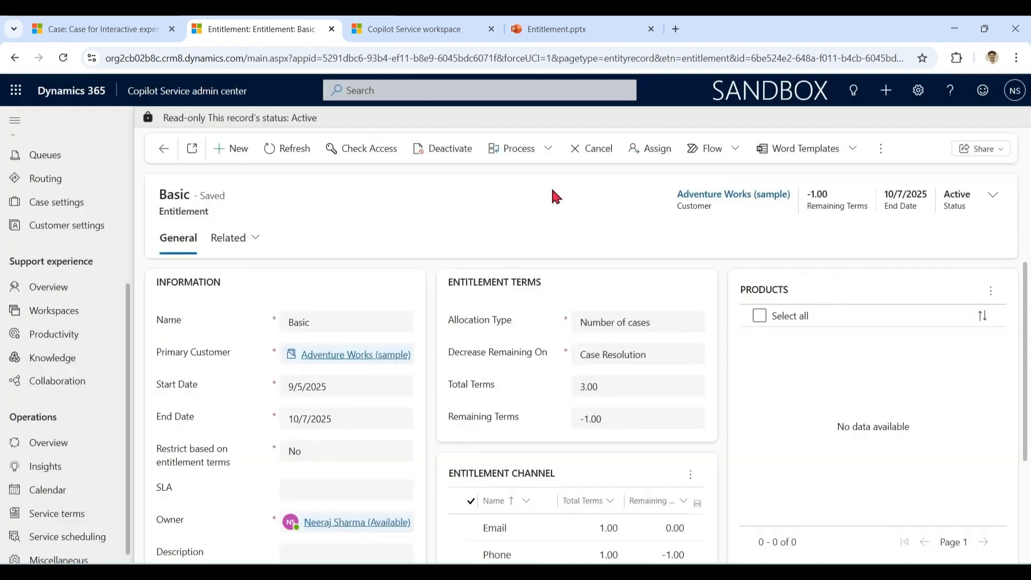
click(632, 367)
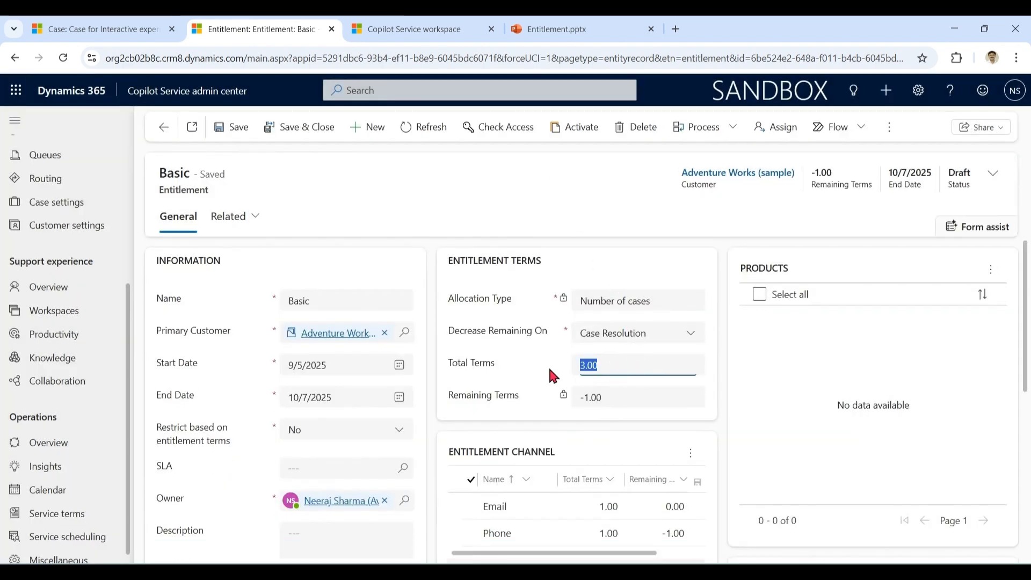
text(10)
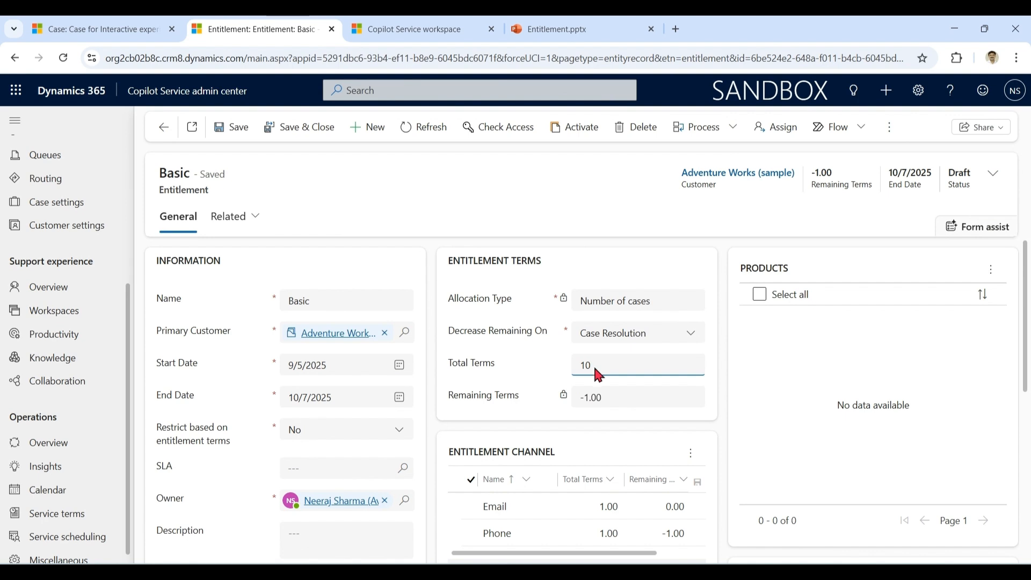
Step: Set the Phone entitlement channel's total terms to 5, then save and close the channel record
click(546, 533)
double_click(535, 540)
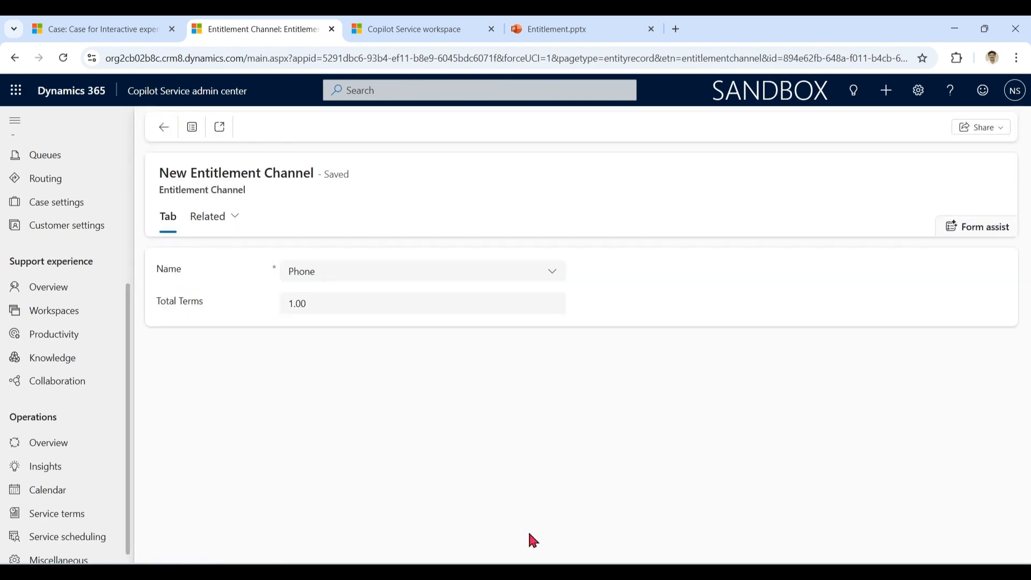
click(509, 303)
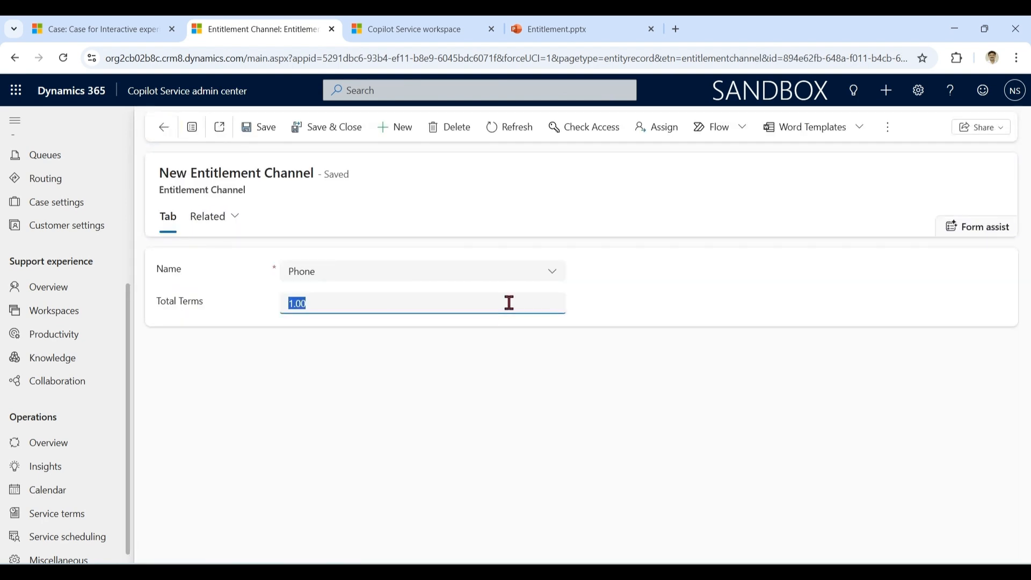
text(5)
click(326, 129)
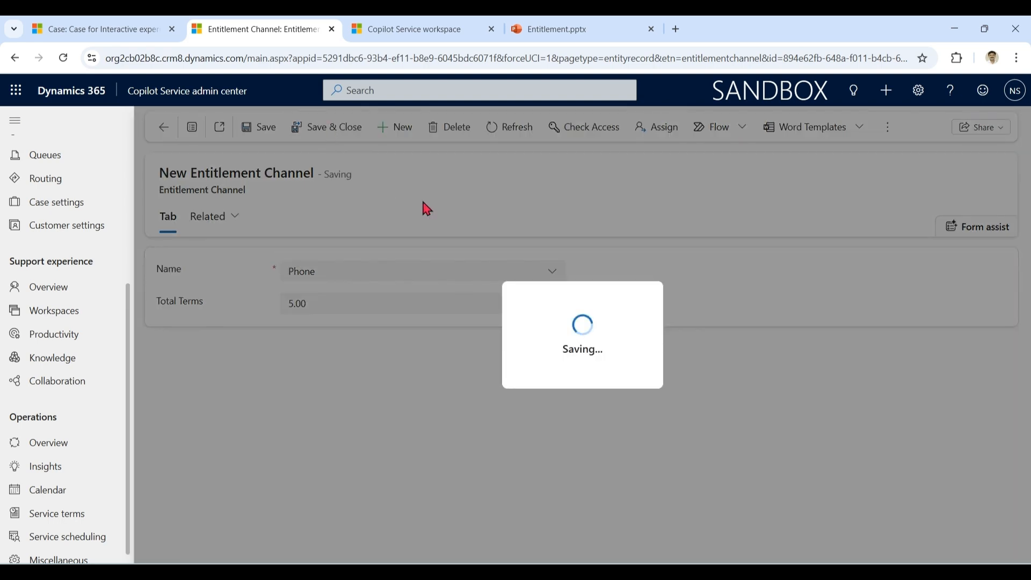
Step: Activate the Basic entitlement and set it as the default for its customer
scroll(631, 372, down, 1)
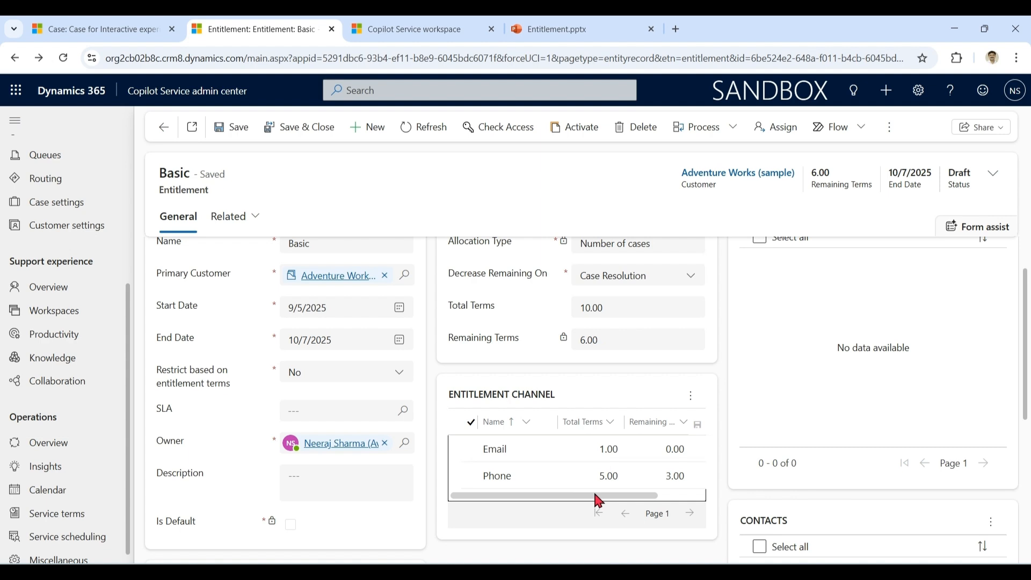
drag(598, 501, 563, 501)
scroll(1028, 357, up, 1)
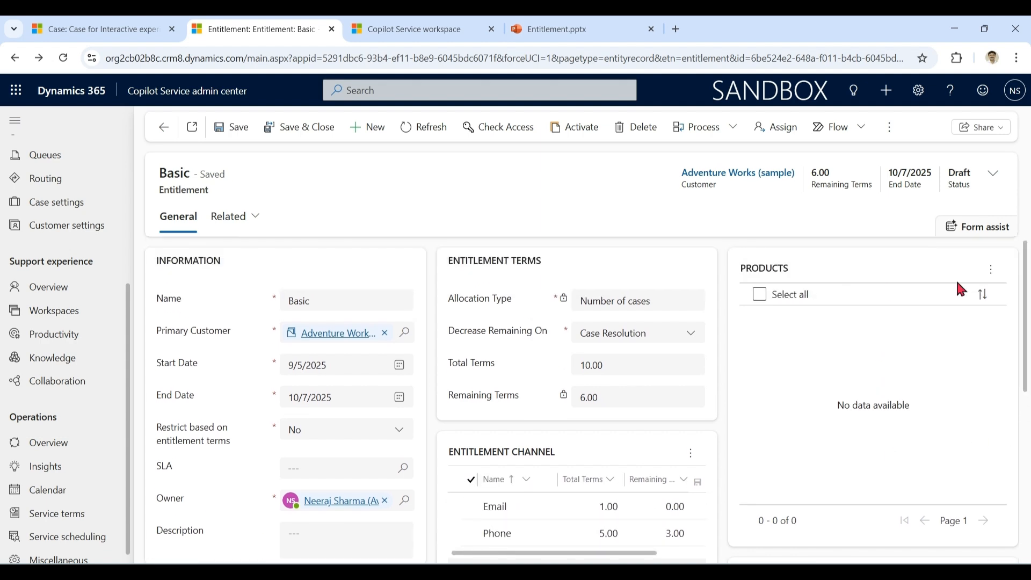
click(573, 128)
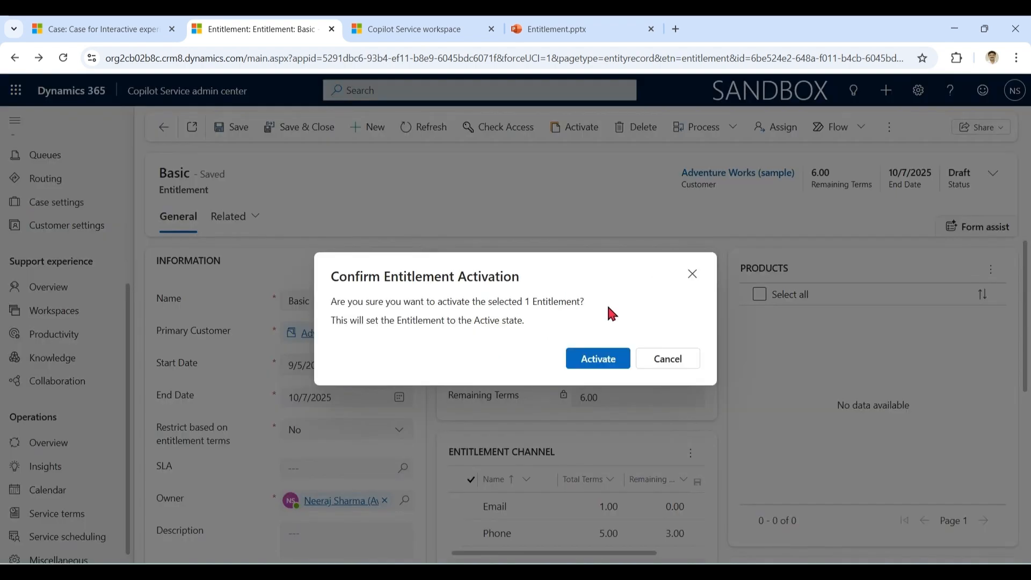
click(604, 359)
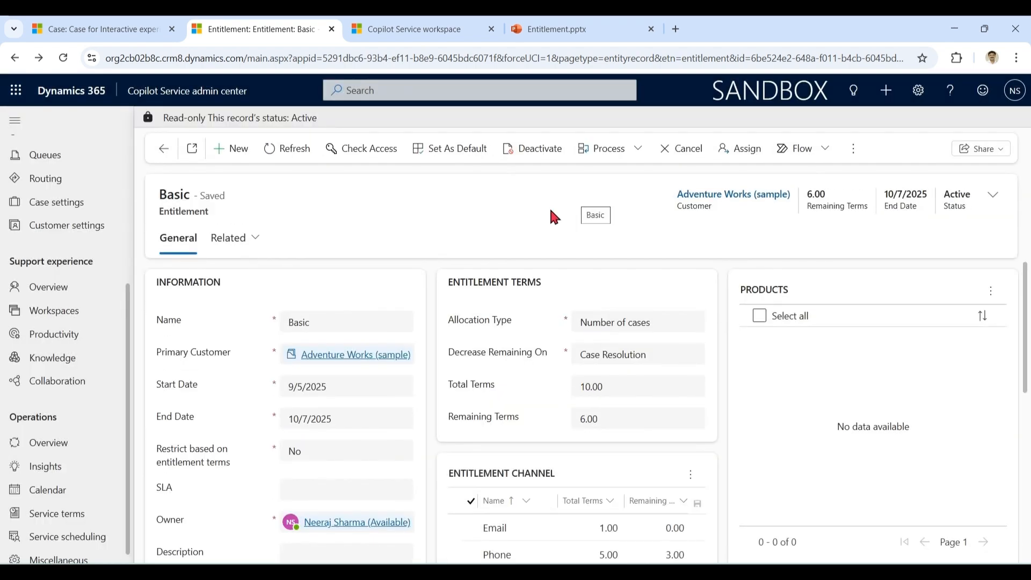
click(451, 149)
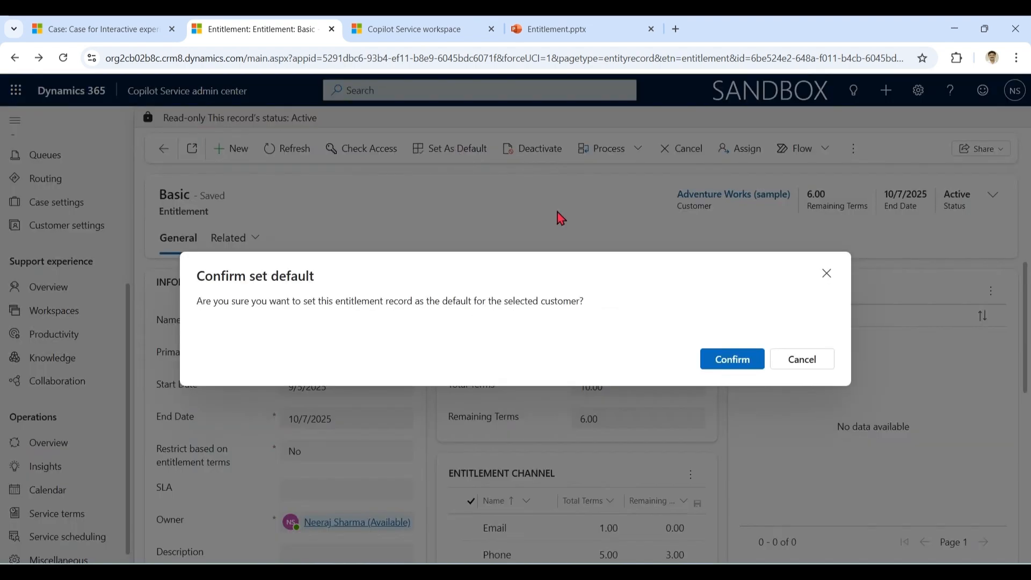
click(719, 359)
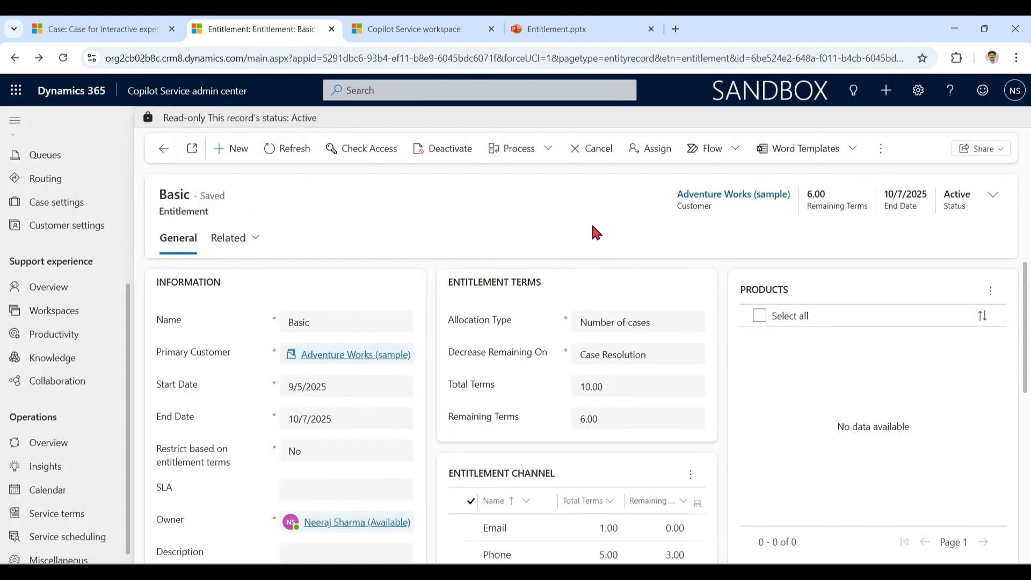
Step: In Customer Service Hub, start a new case titled "TV start issue" for the customer Adventure Works (sample)
click(120, 27)
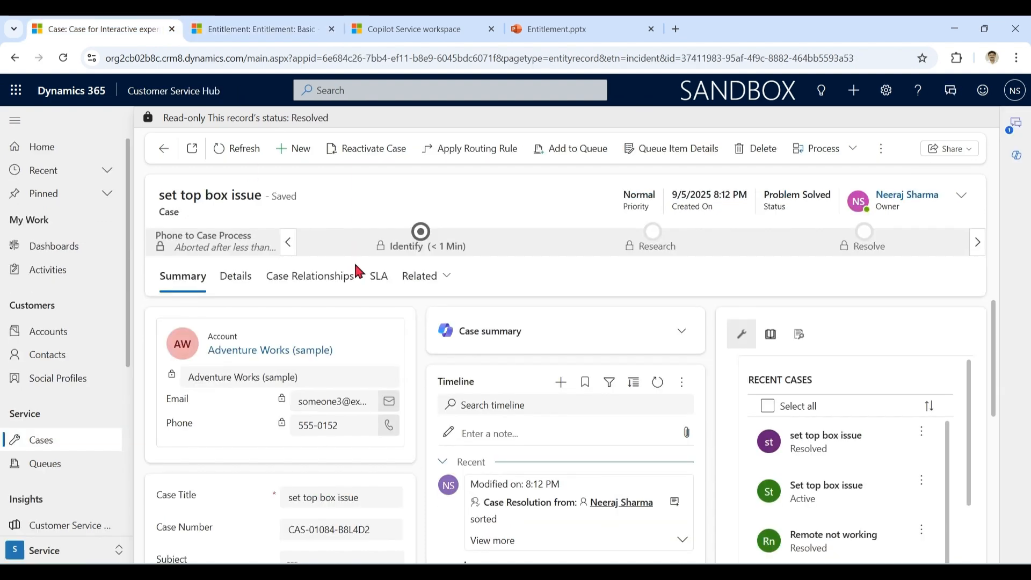
click(294, 155)
click(356, 350)
text(TV start)
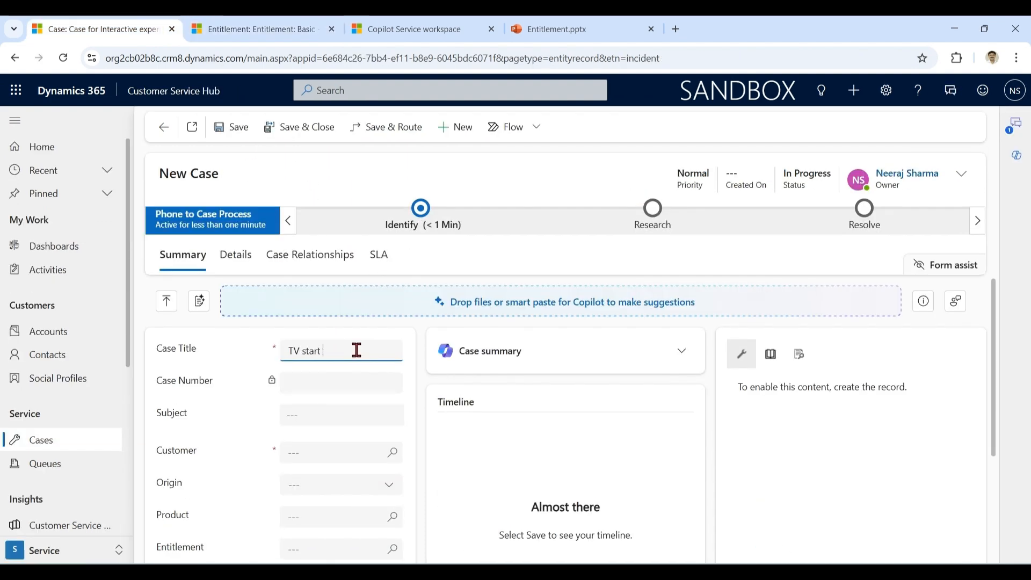
text( issue)
key(Tab)
key(Tab)
key(Tab)
text(adve)
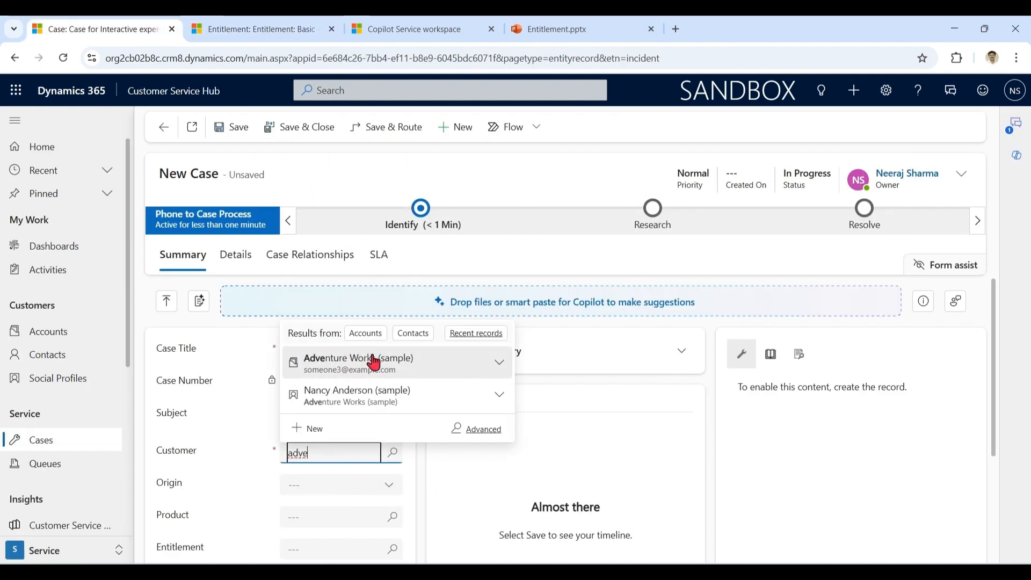
click(372, 360)
Step: Set the new case's origin to Web and save the case
scroll(577, 438, down, 4)
drag(994, 414, 504, 469)
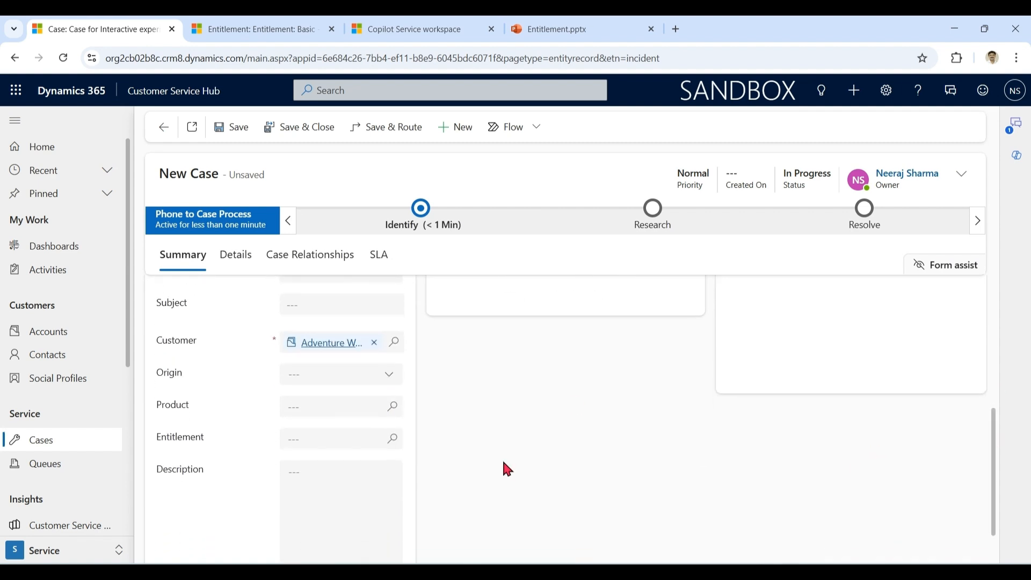
click(389, 384)
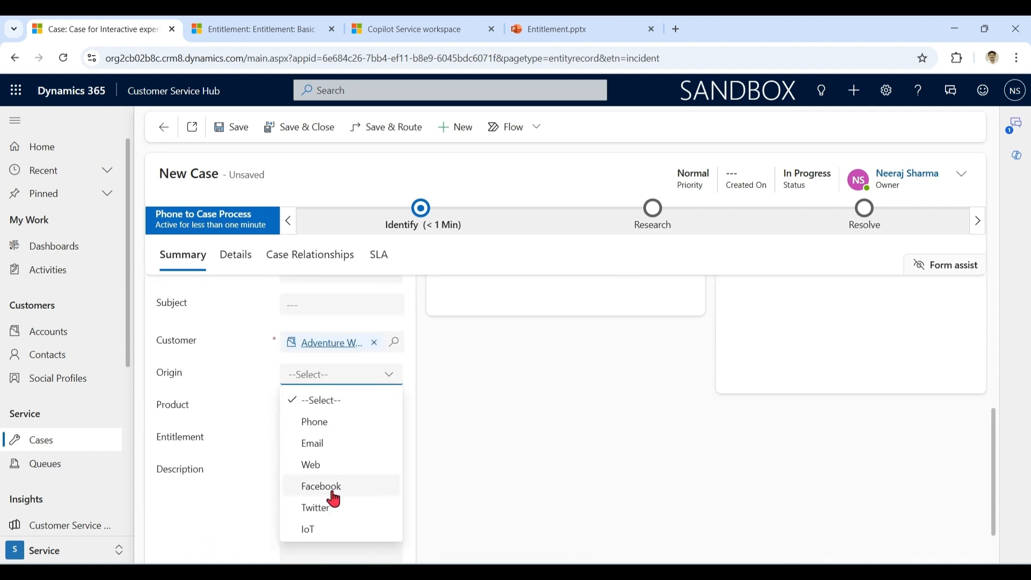
click(337, 465)
click(233, 129)
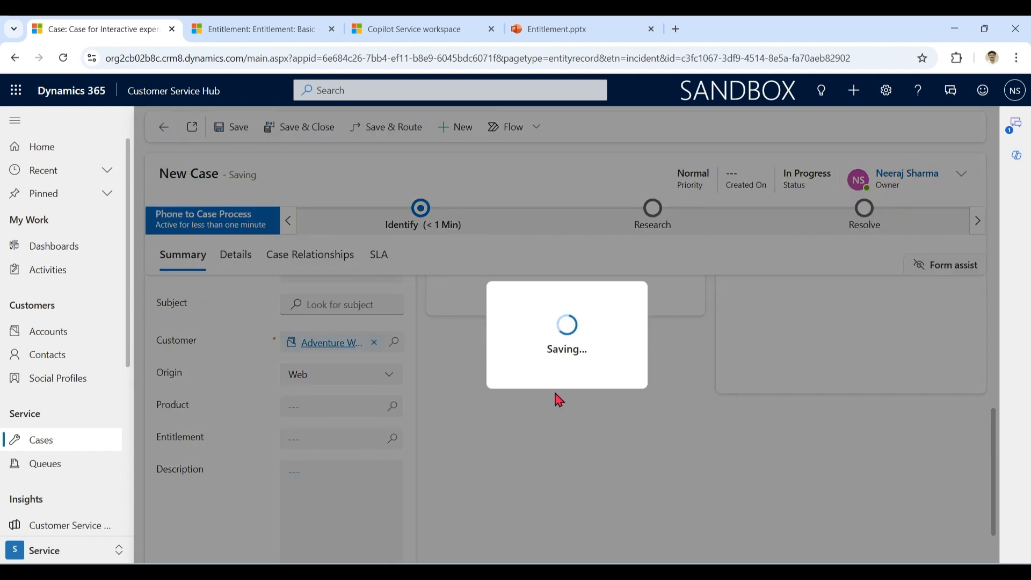
drag(994, 450, 992, 306)
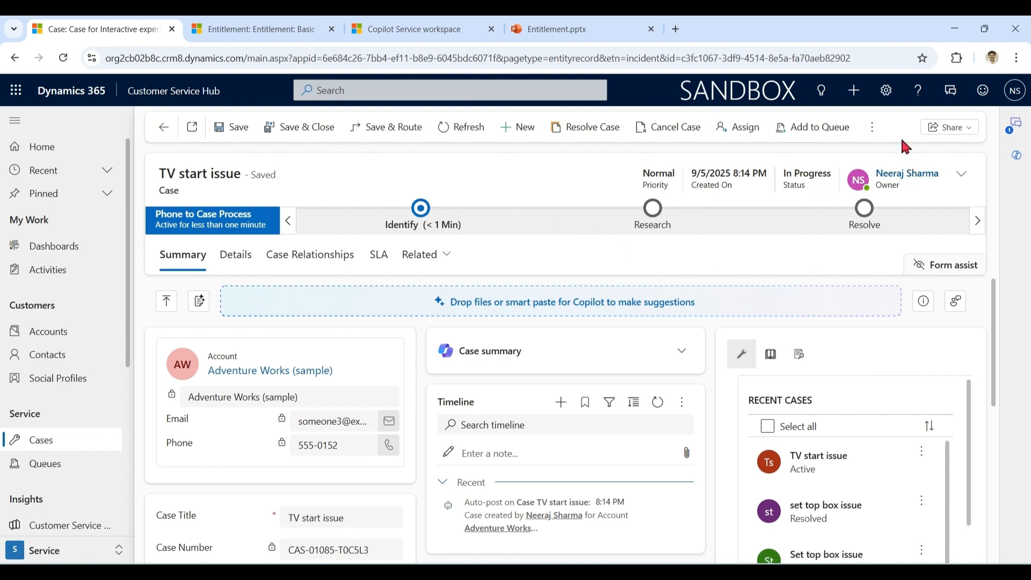
Step: Set the TV start issue case to not decrement entitlement terms and accept the terms revert
click(872, 127)
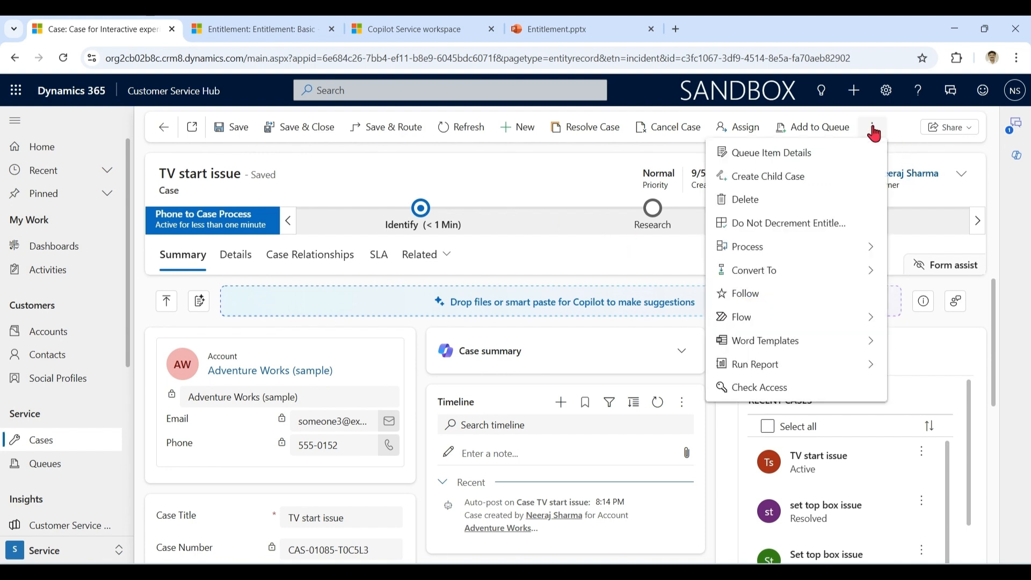
click(866, 228)
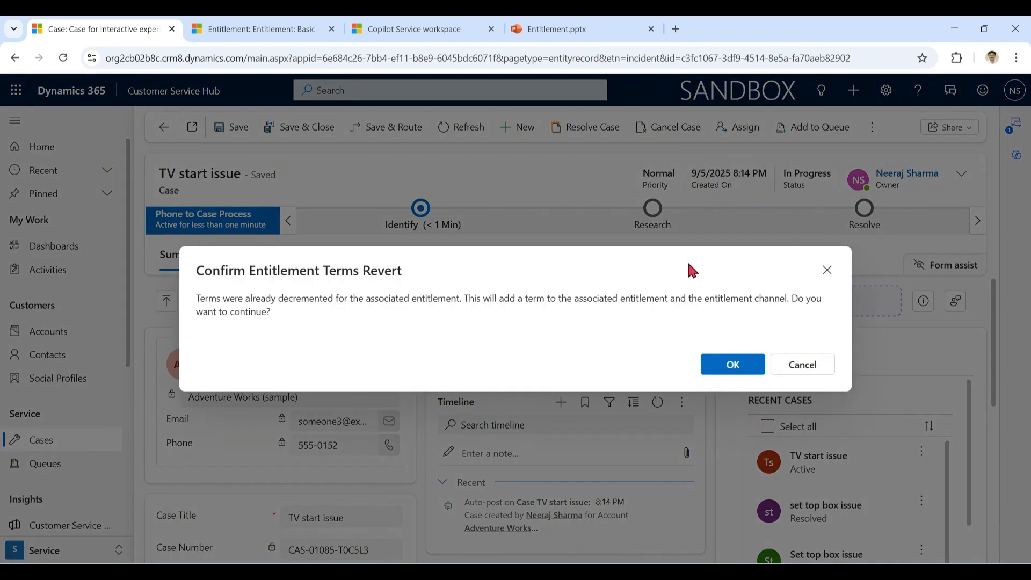
click(739, 370)
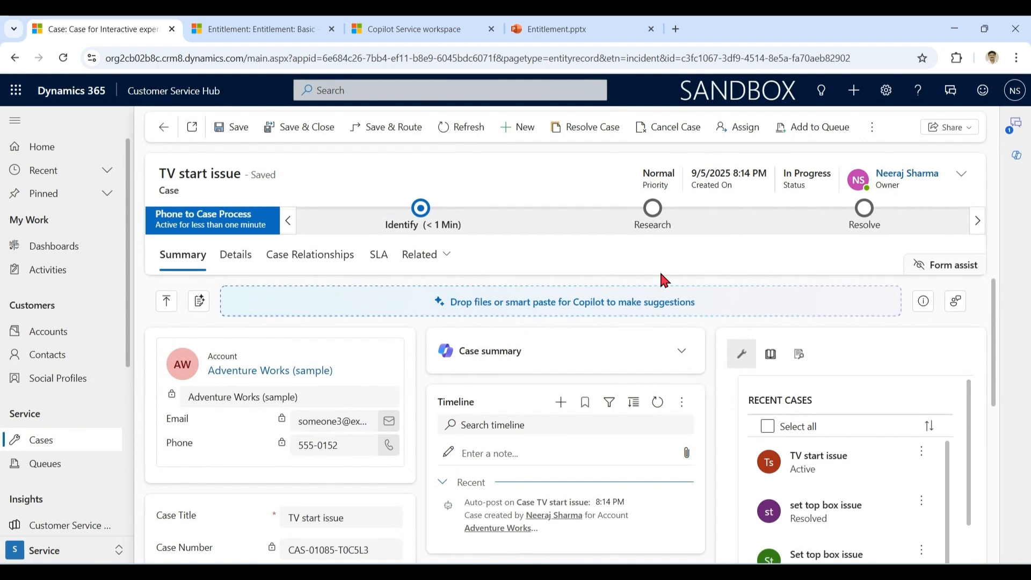
click(871, 128)
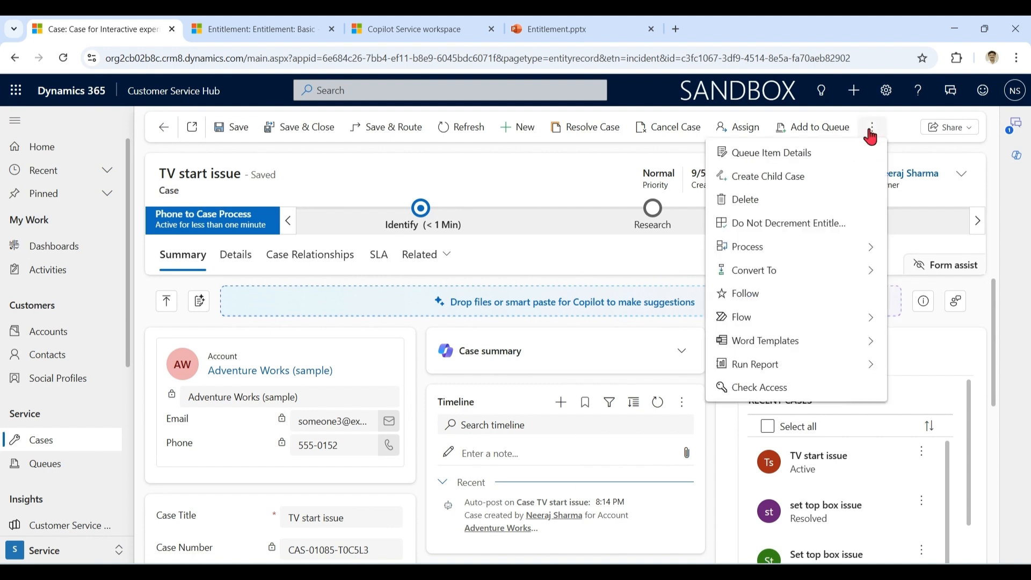
click(532, 243)
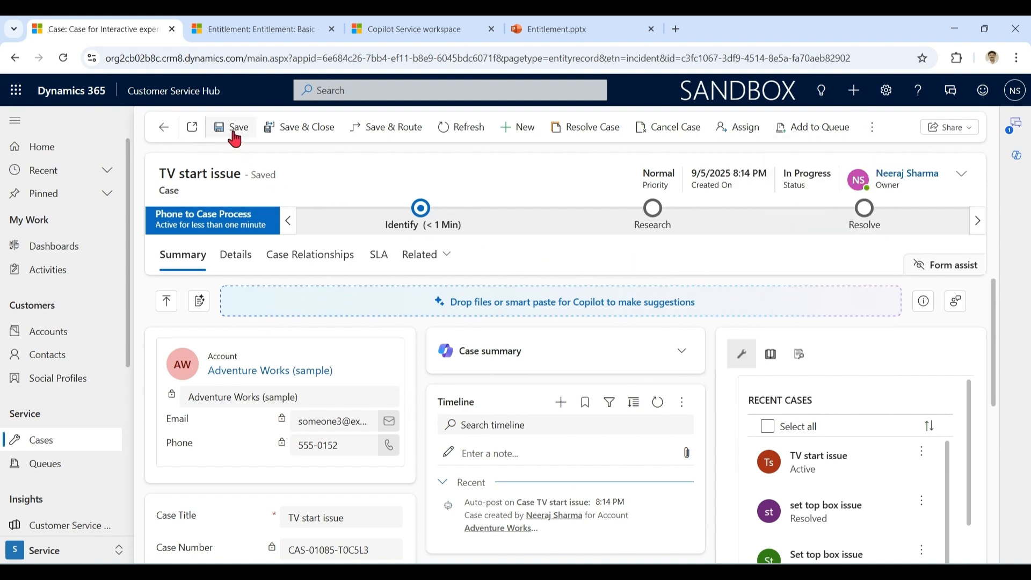
Step: Resolve the TV start issue case as Problem Solved with the resolution "sorted"
click(590, 128)
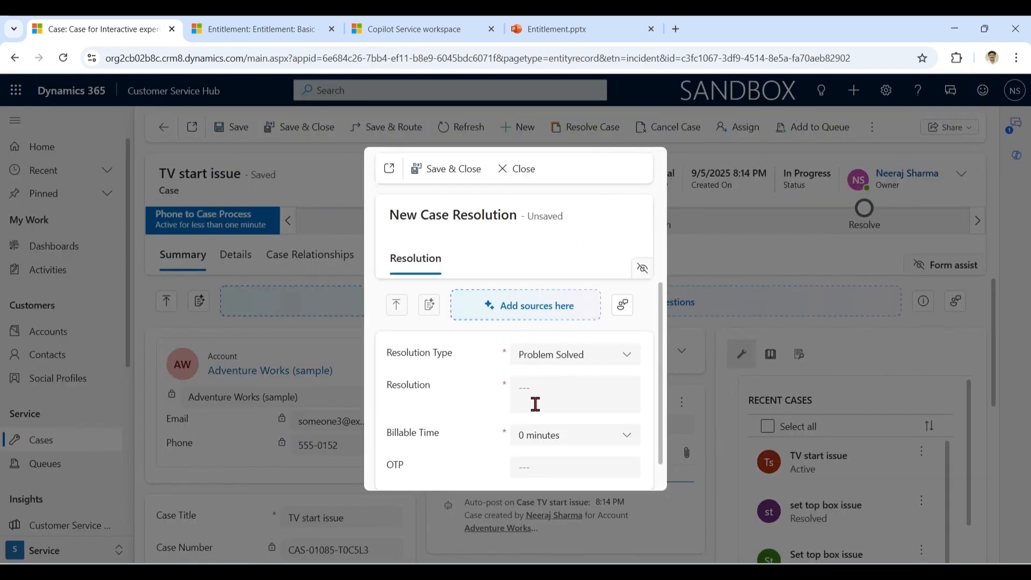
click(535, 405)
text(sorted)
click(454, 168)
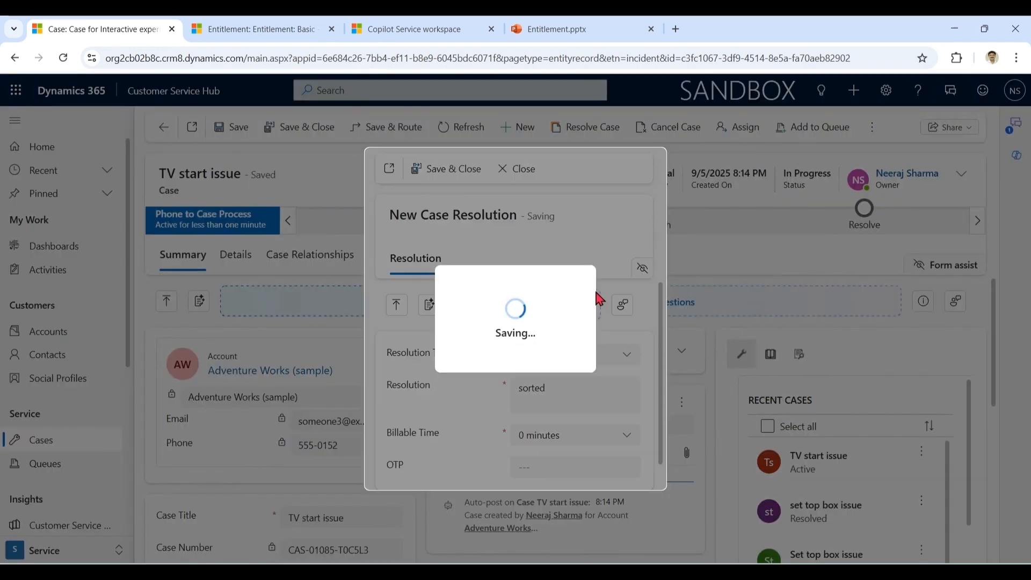
Step: In Copilot Service admin center, check the Basic entitlement's remaining terms and refresh the record
key(ctrl+Tab)
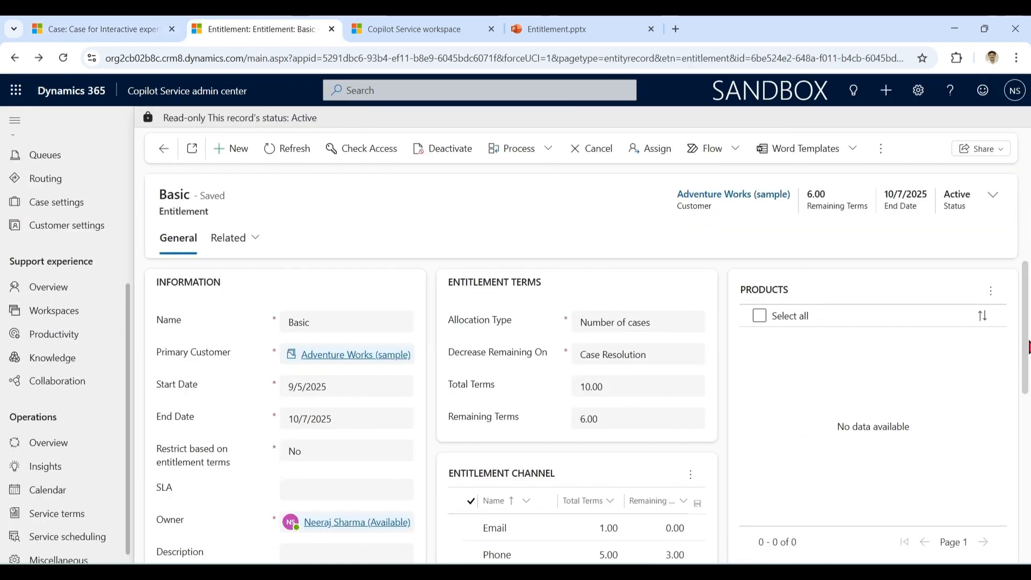
scroll(1024, 354, down, 1)
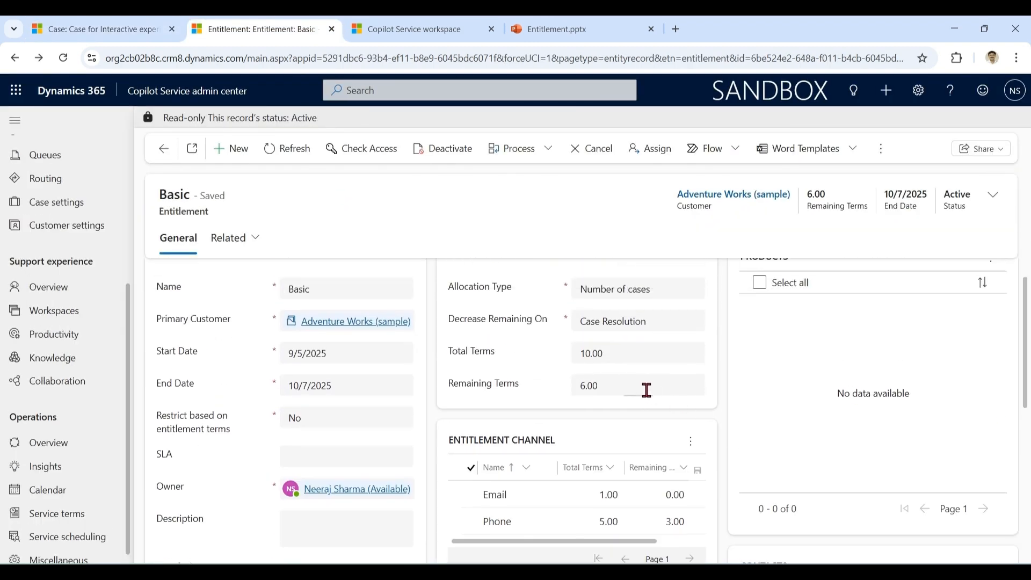
drag(647, 386, 572, 397)
click(330, 196)
click(295, 161)
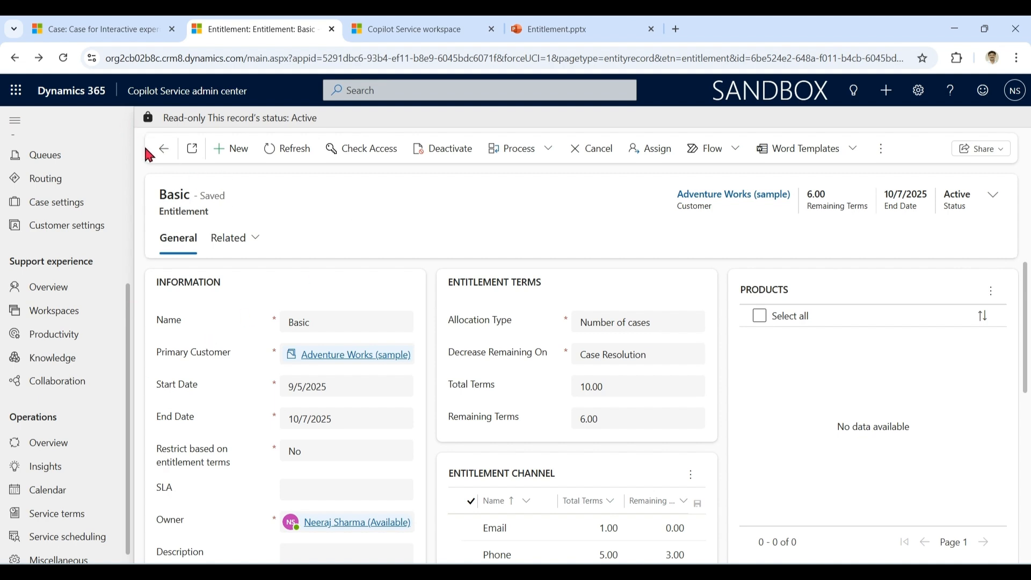
Step: Leave the Basic record and open the All Entitlements list from the service terms settings
click(163, 149)
scroll(127, 424, down, 2)
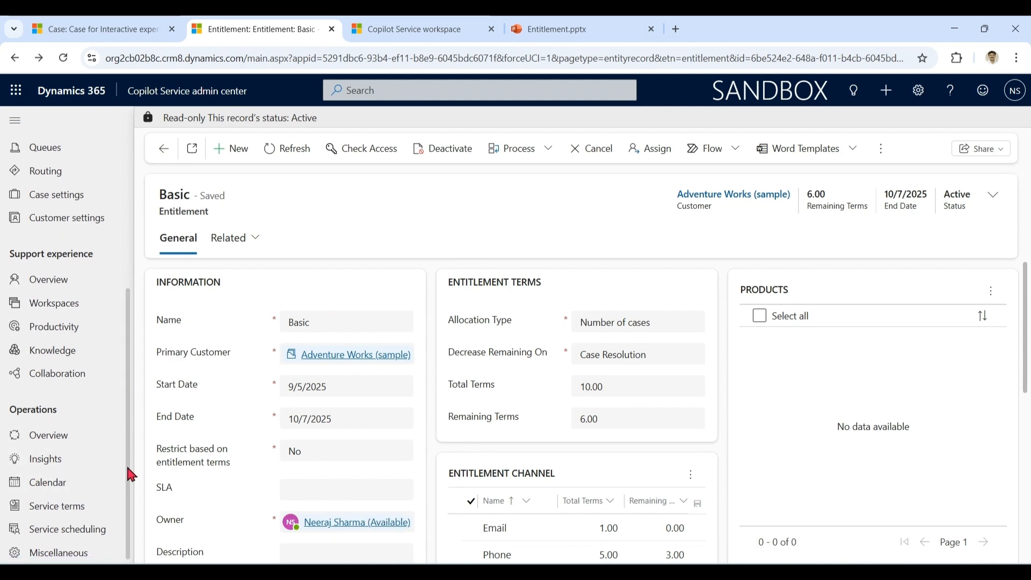
click(81, 507)
click(933, 483)
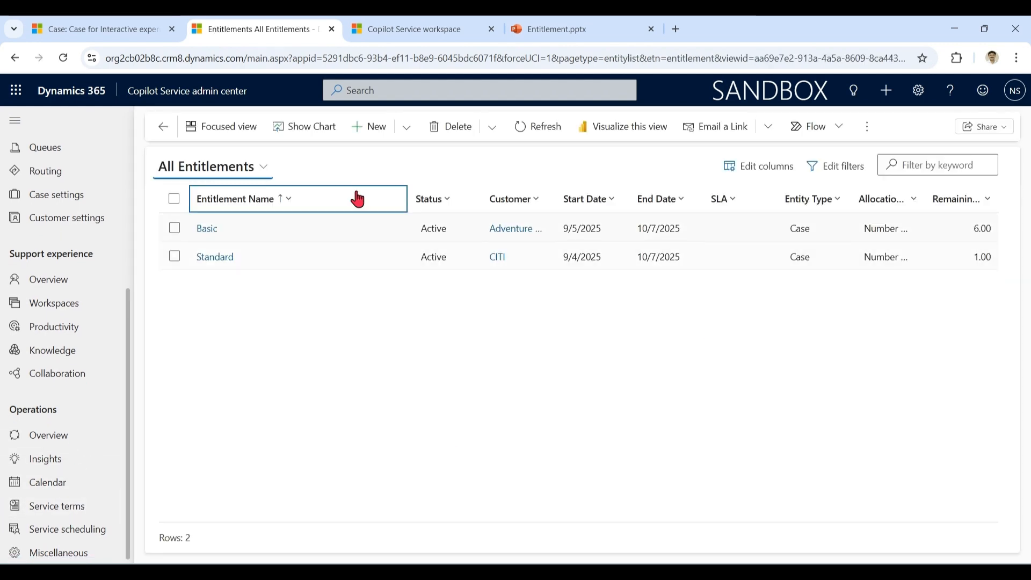
Step: Start a new entitlement named Premium with Adventure Works (sample) as the primary customer
click(376, 129)
click(378, 344)
text(Pr)
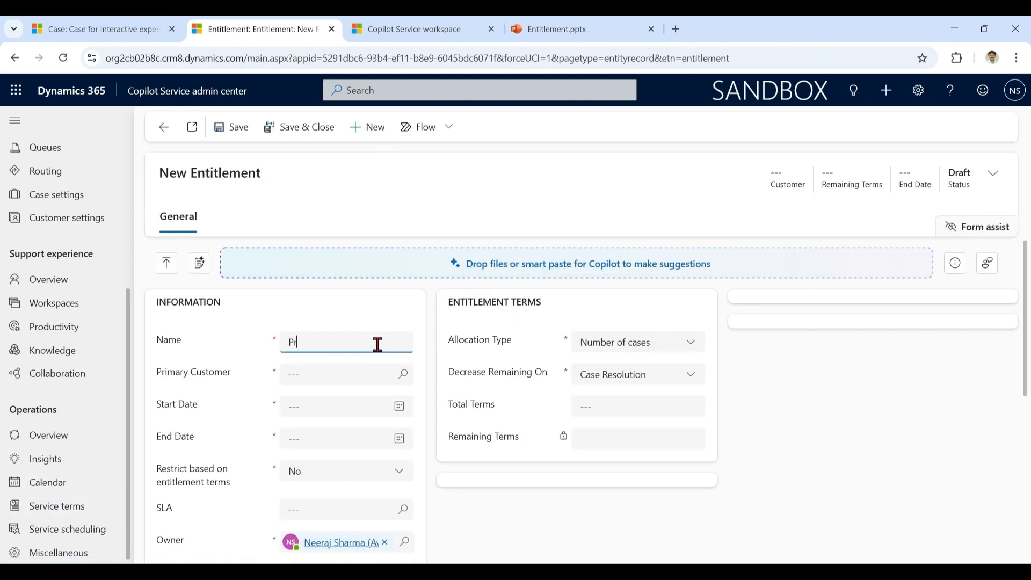
text(emium)
key(Tab)
text(a)
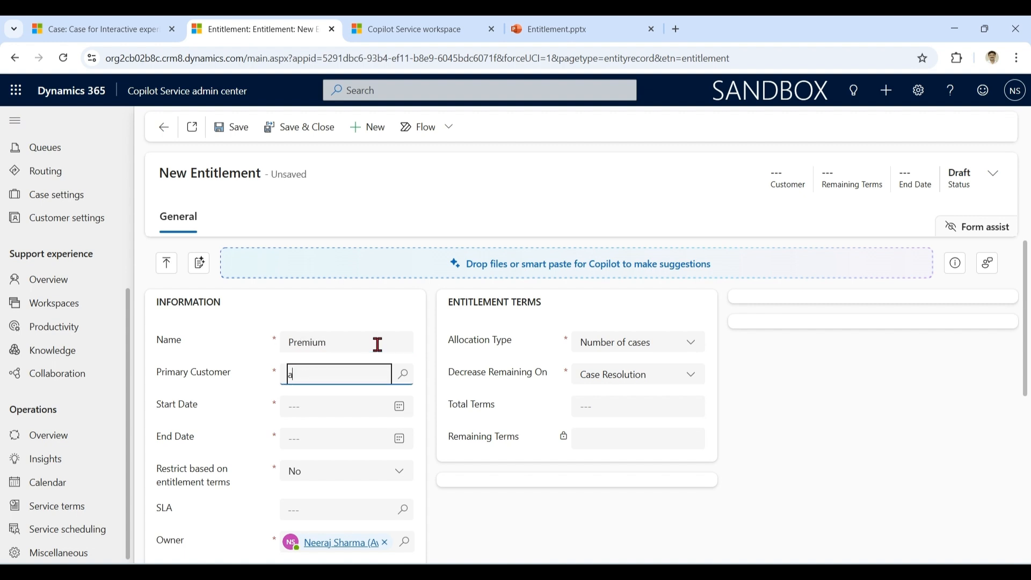
text(dve)
click(379, 285)
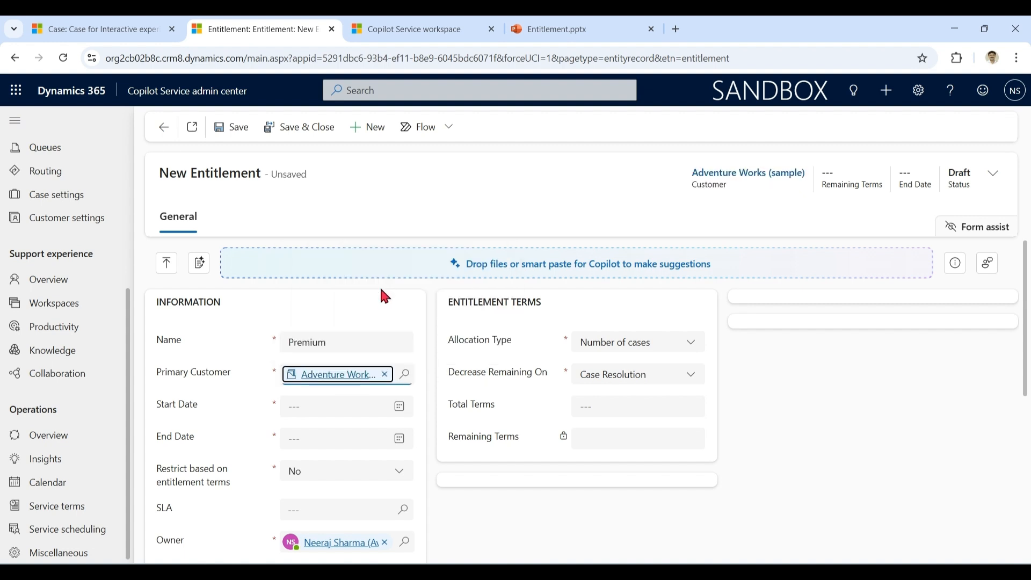
Step: Set the Premium entitlement to run from 9/5/2025 to 12/4/2025 and restrict it based on entitlement terms
click(398, 406)
click(392, 283)
click(399, 438)
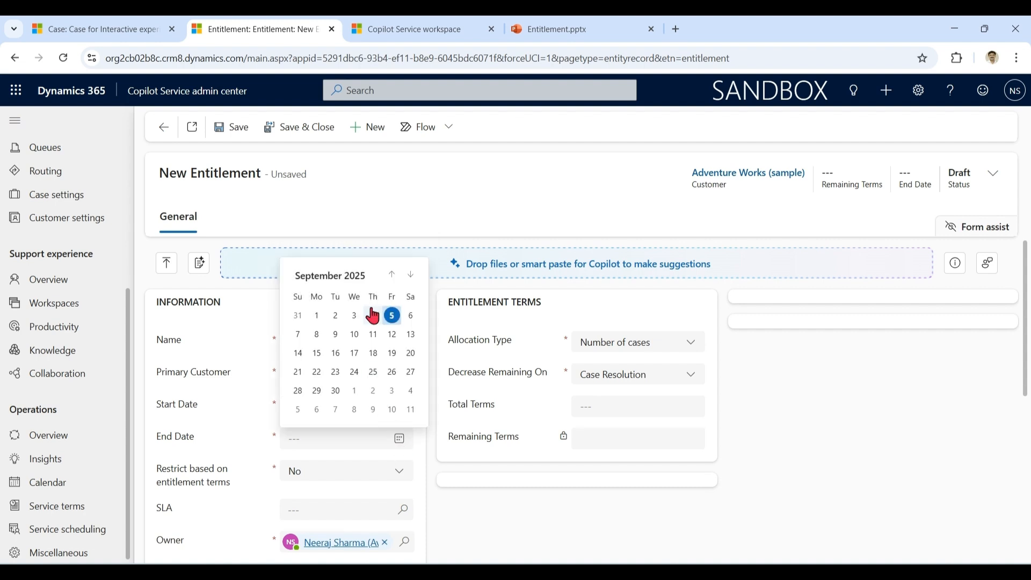
click(410, 274)
click(410, 274)
click(410, 274)
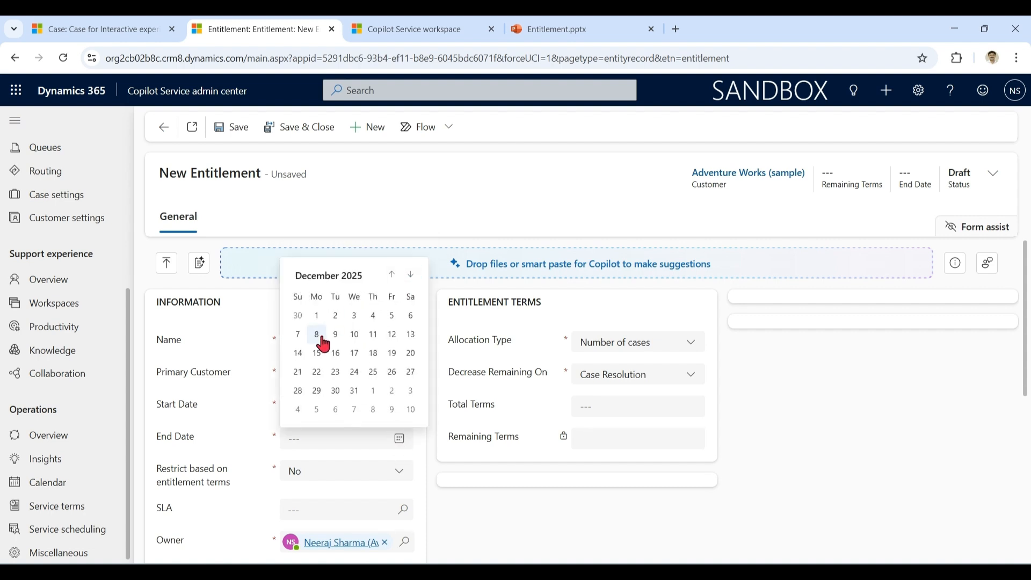
click(372, 315)
click(396, 472)
click(303, 517)
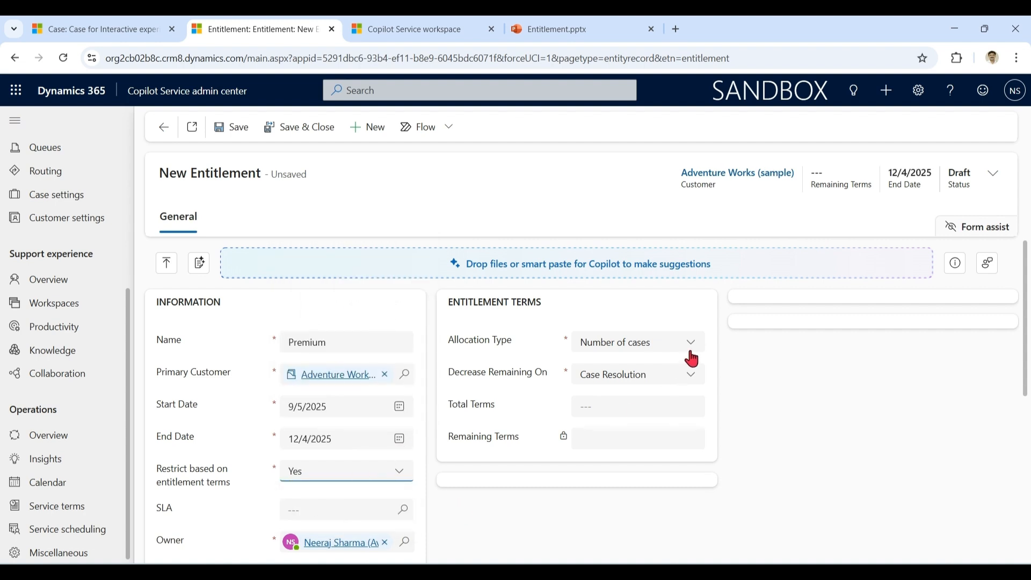
Step: Allocate the Premium entitlement by Number of hours with 100 total terms, and save it
click(692, 351)
click(661, 388)
click(649, 408)
text(100)
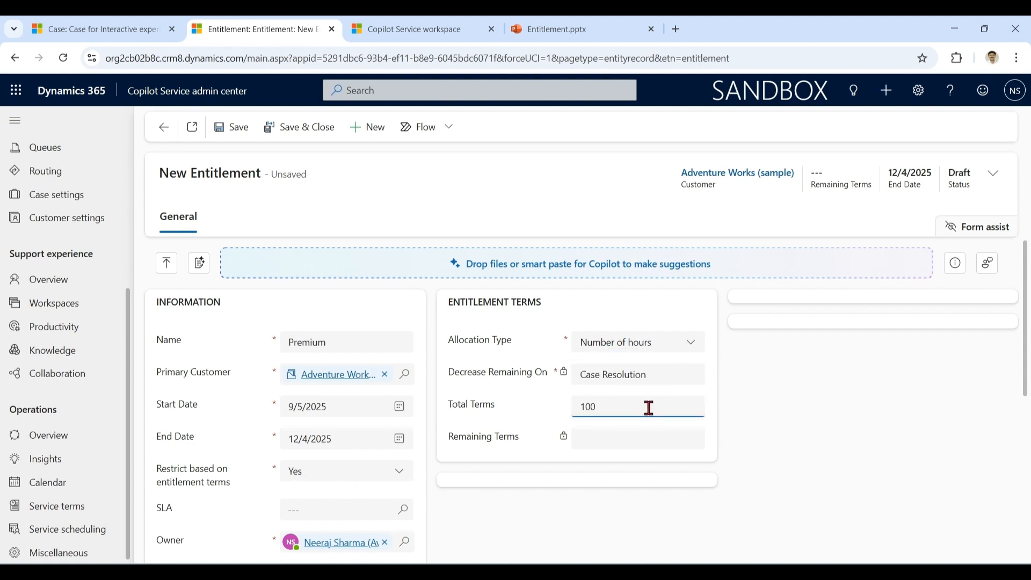
click(231, 129)
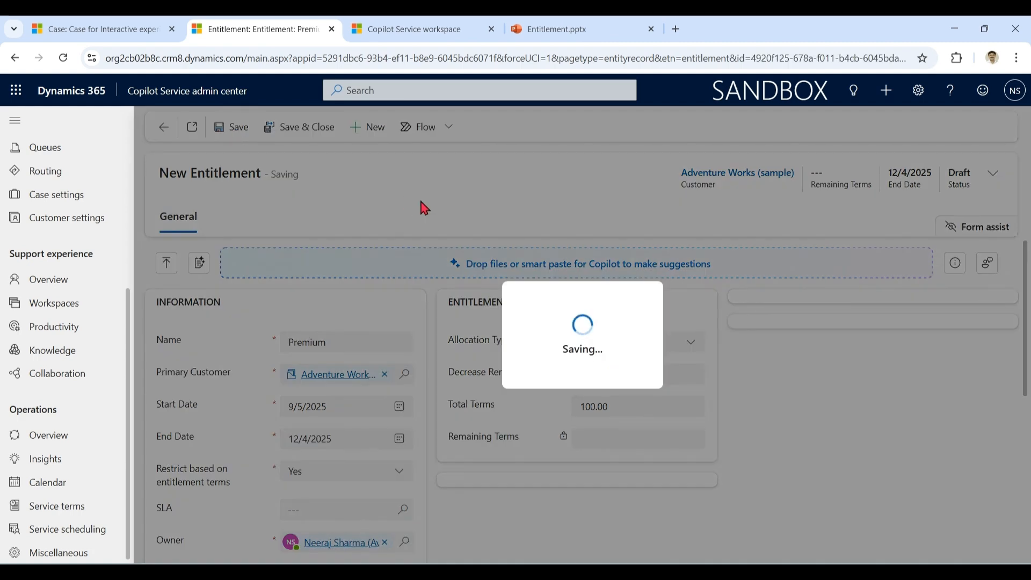
Step: Add a Phone entitlement channel with 20 total terms to the Premium entitlement and save it
scroll(891, 406, down, 1)
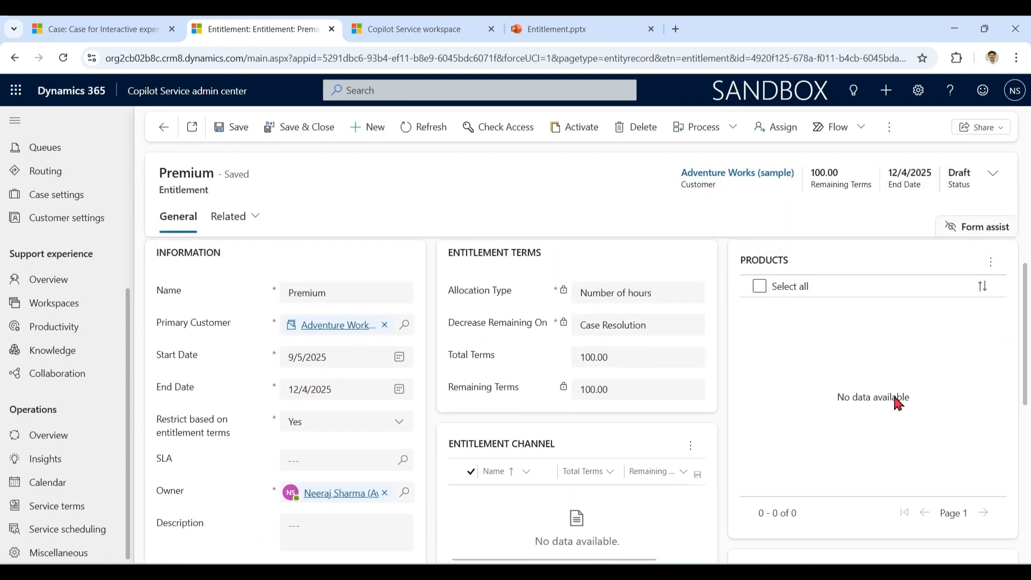
click(690, 445)
click(717, 320)
click(511, 314)
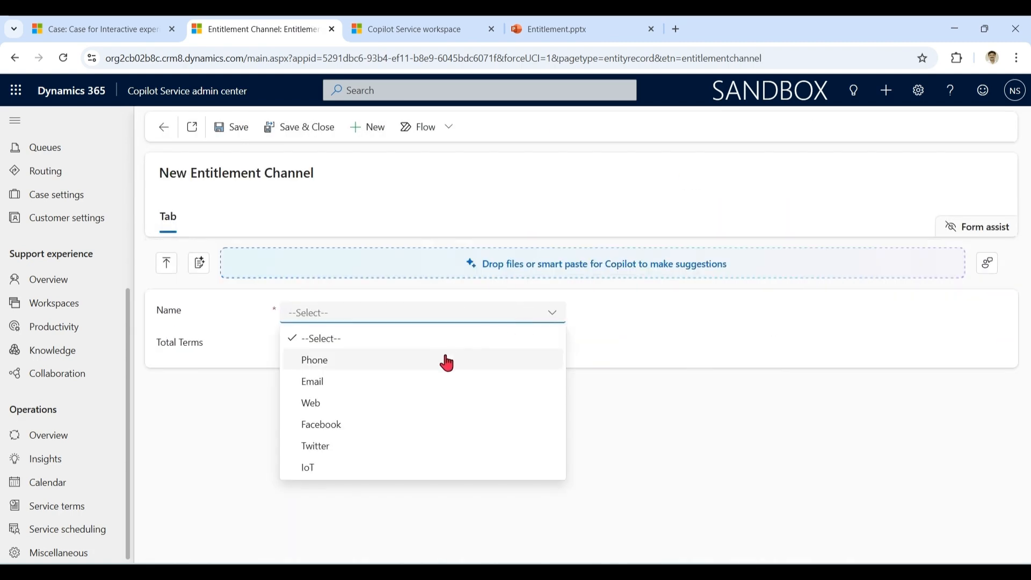
click(446, 363)
click(453, 349)
text(20)
click(299, 127)
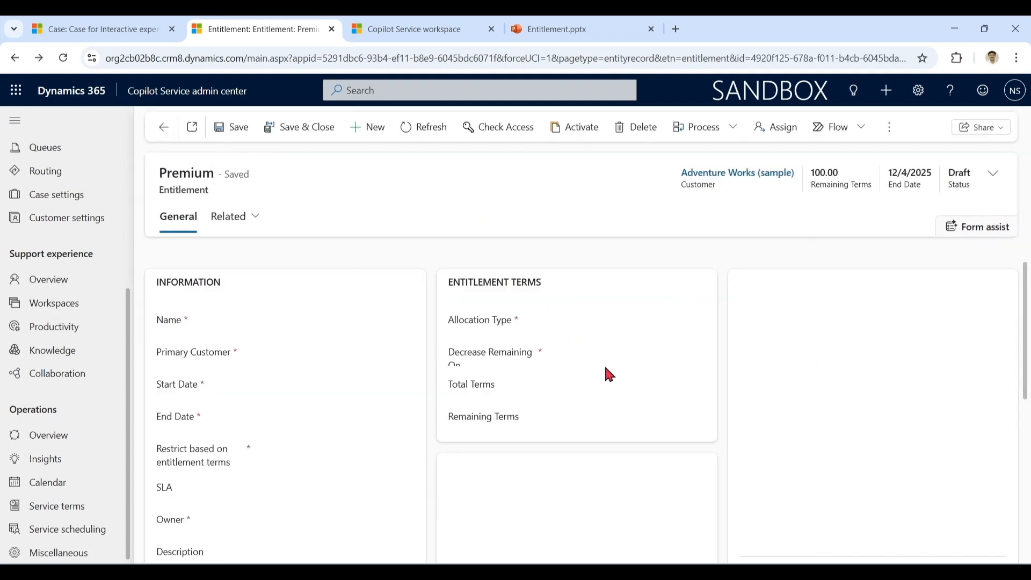
Step: Add an Email entitlement channel with 30 total terms to the Premium entitlement and save it
click(691, 450)
click(773, 325)
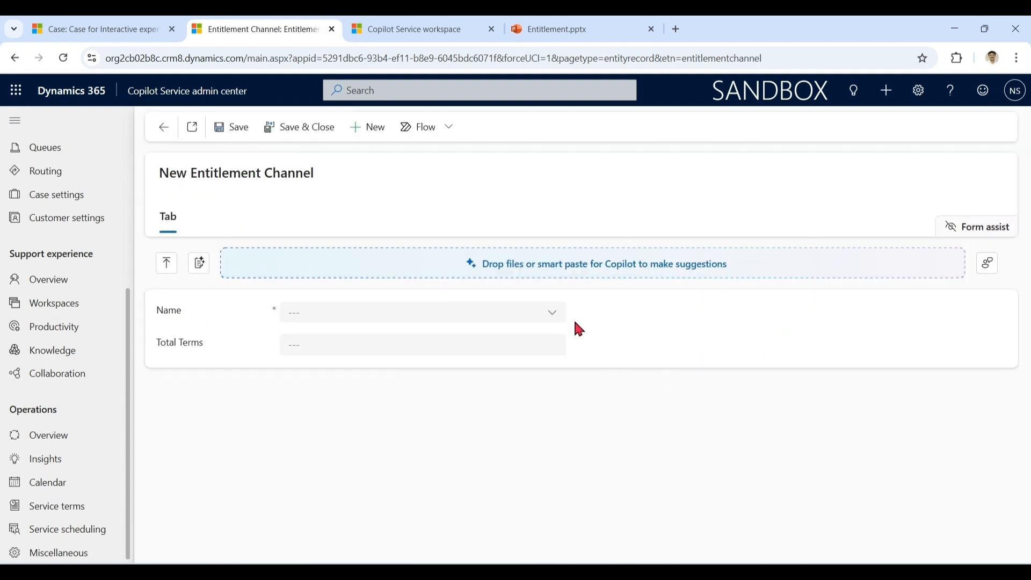
click(558, 319)
click(480, 380)
click(507, 344)
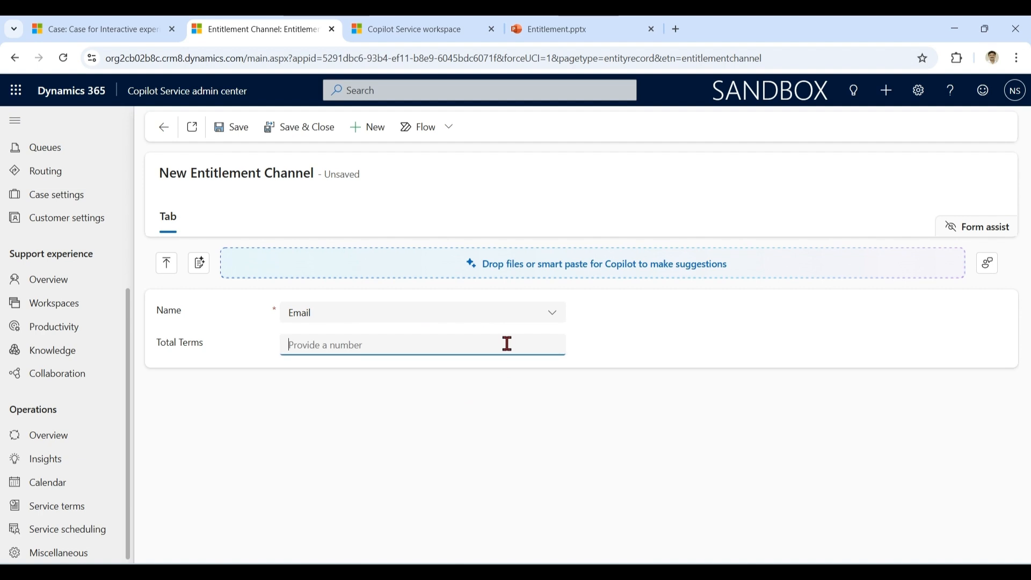
text(30)
click(304, 129)
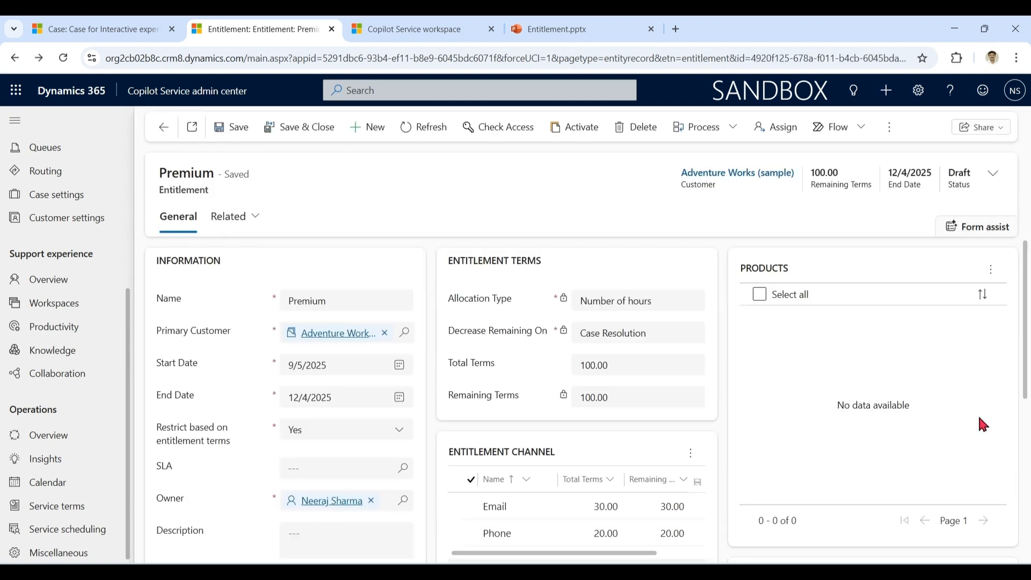
Step: Check the Premium entitlement's remaining terms and channel allocations, and activate the entitlement
scroll(913, 397, down, 1)
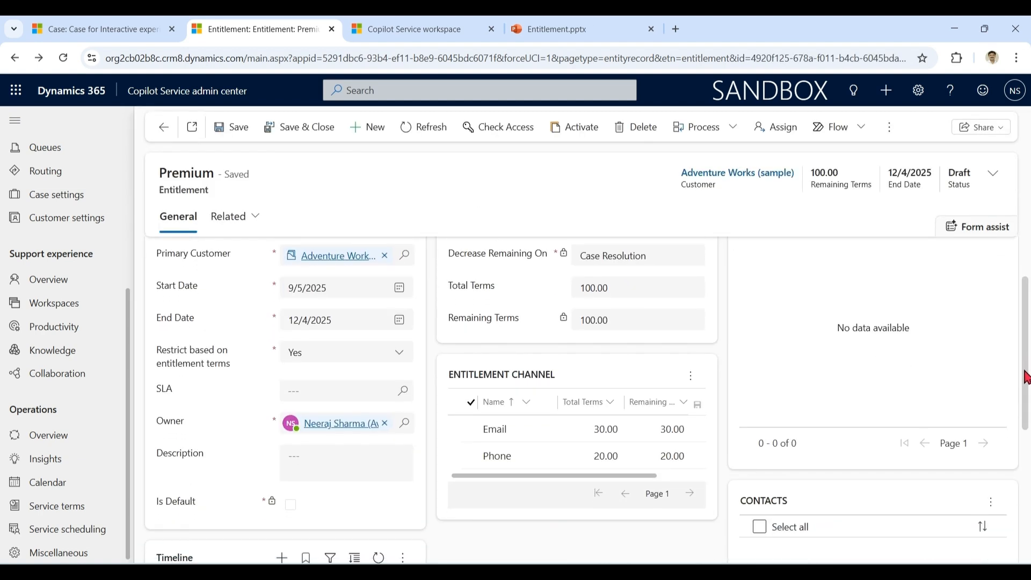
click(627, 320)
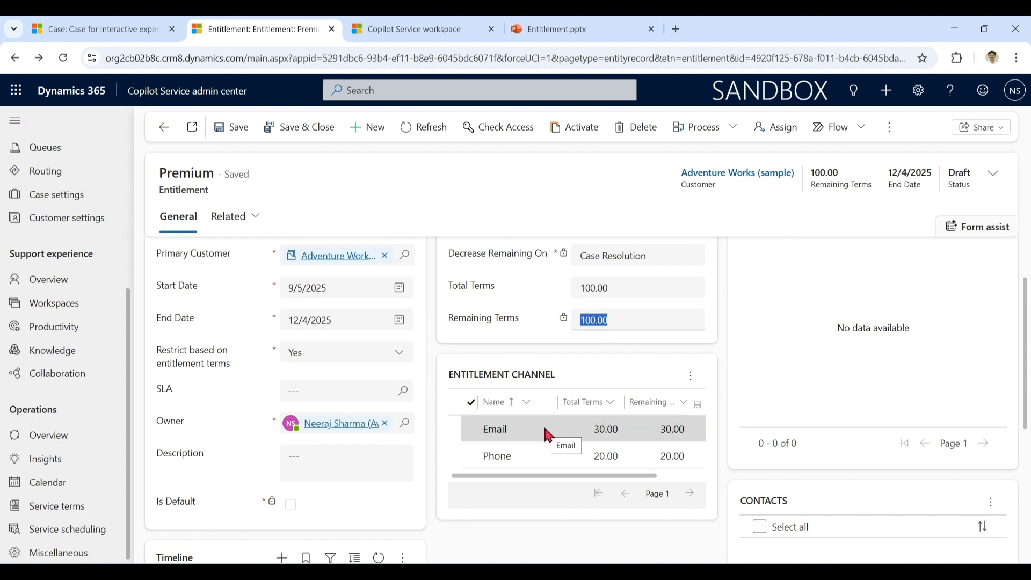
drag(565, 475, 546, 486)
drag(1023, 357, 1023, 321)
click(651, 403)
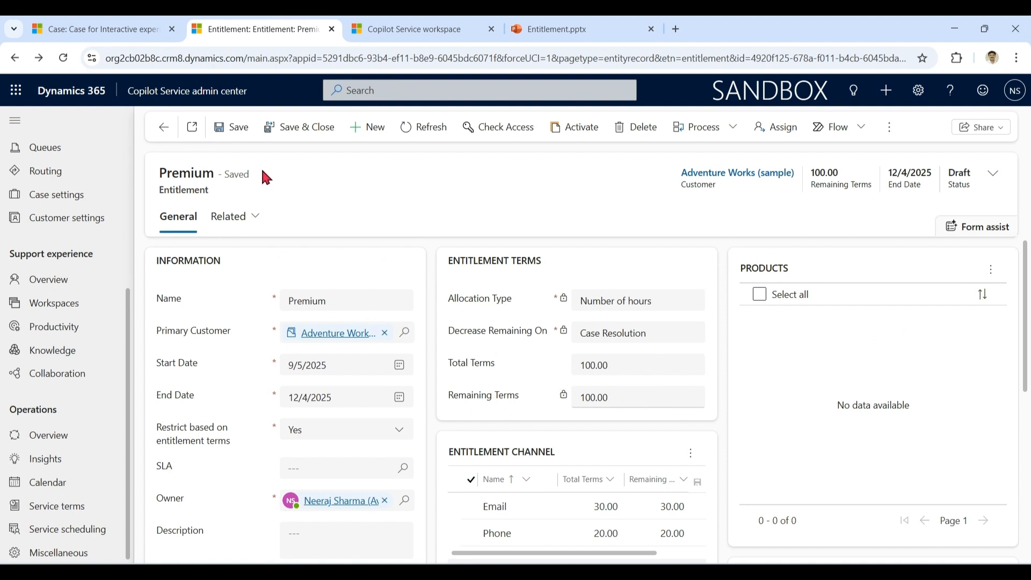
click(233, 139)
click(587, 132)
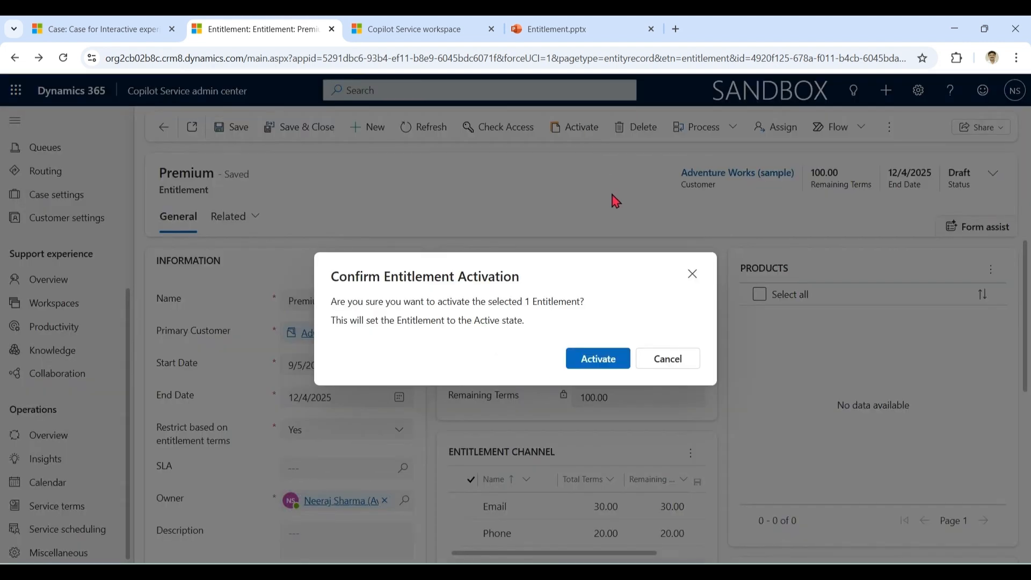
click(596, 356)
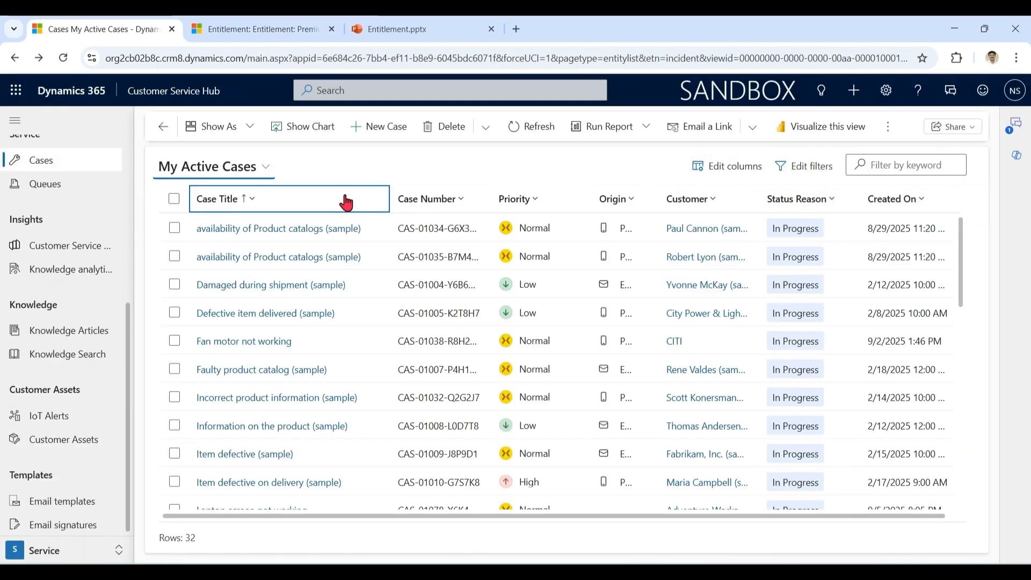
Step: In Customer Service Hub, start a new case titled Software bug issue for the customer Adventure Works (sample)
click(382, 129)
click(325, 354)
text(S)
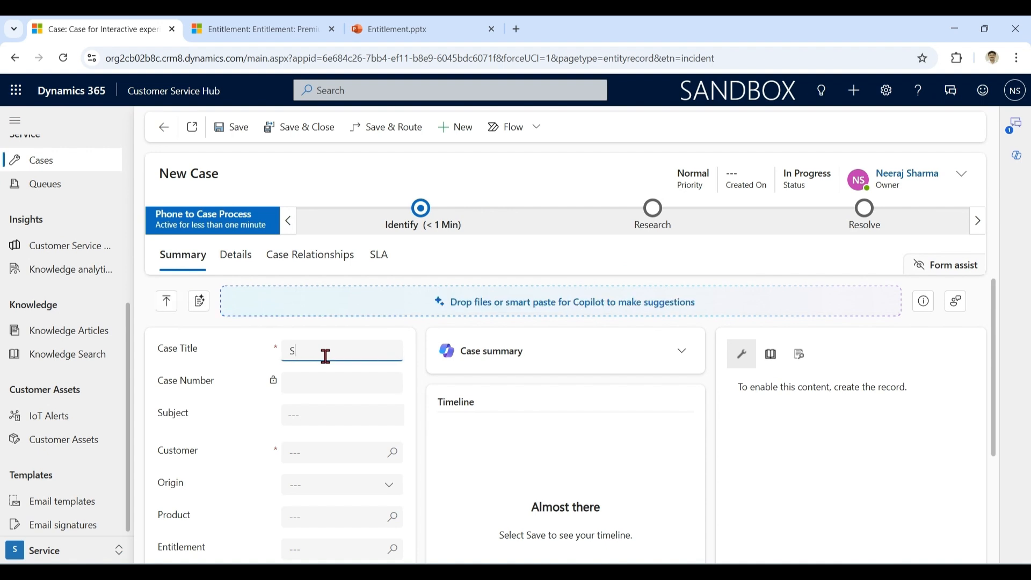
key(Tab)
key(Tab)
key(Tab)
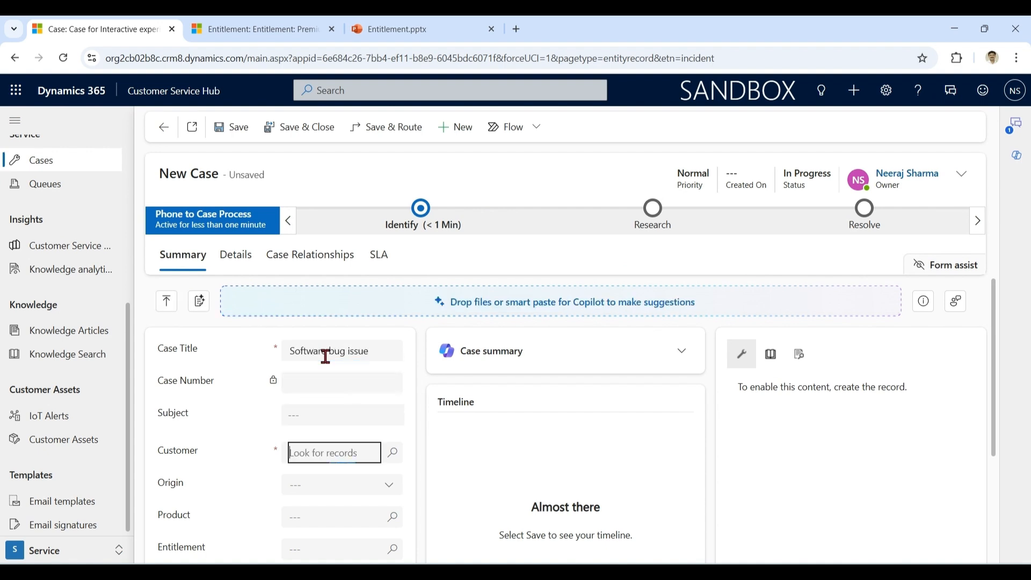
text(adv)
click(376, 362)
drag(993, 301, 991, 442)
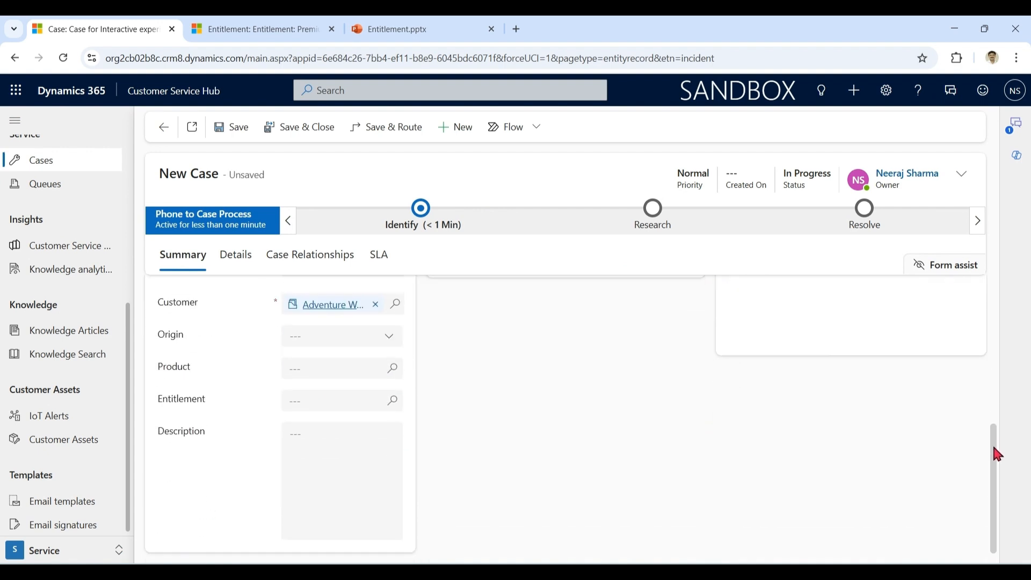
Step: Apply the Premium entitlement to the new case, leaving its origin empty, and save the case
click(391, 344)
click(392, 345)
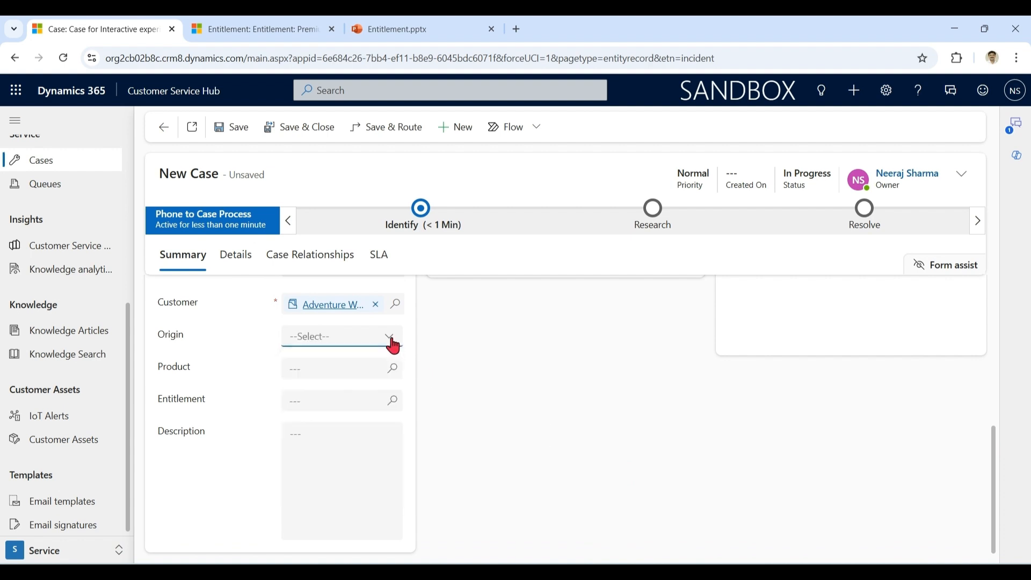
click(347, 402)
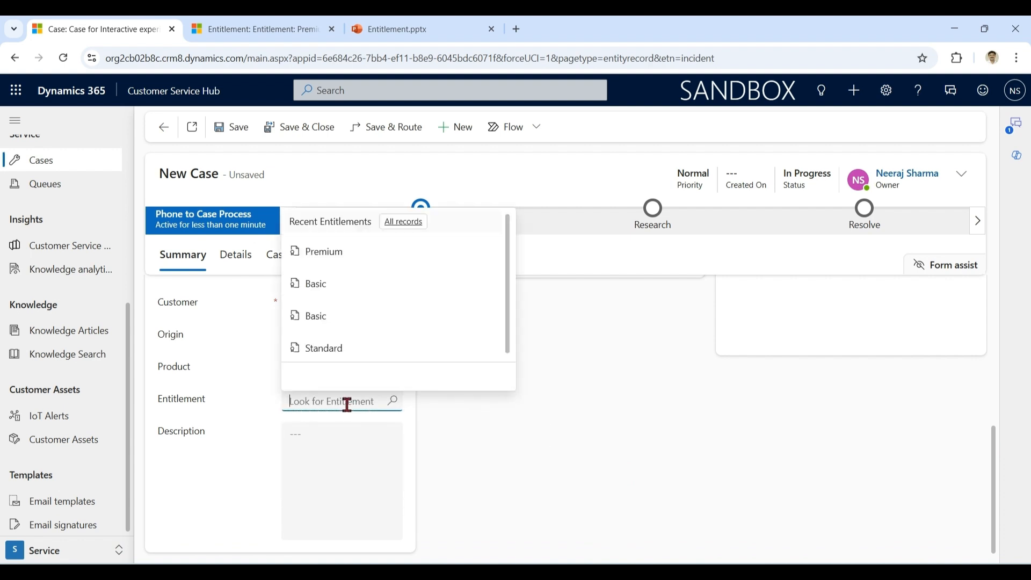
click(379, 252)
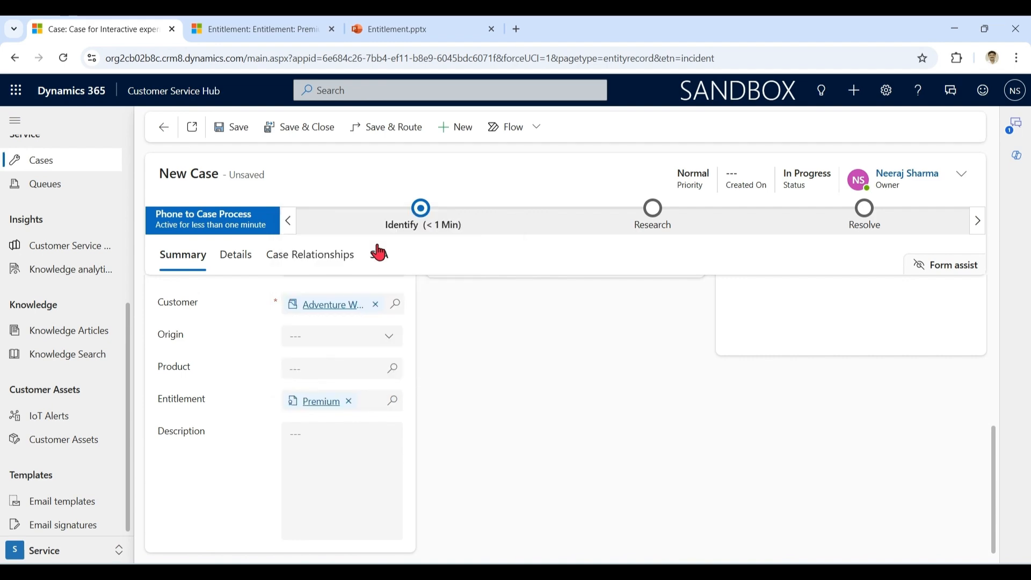
click(231, 131)
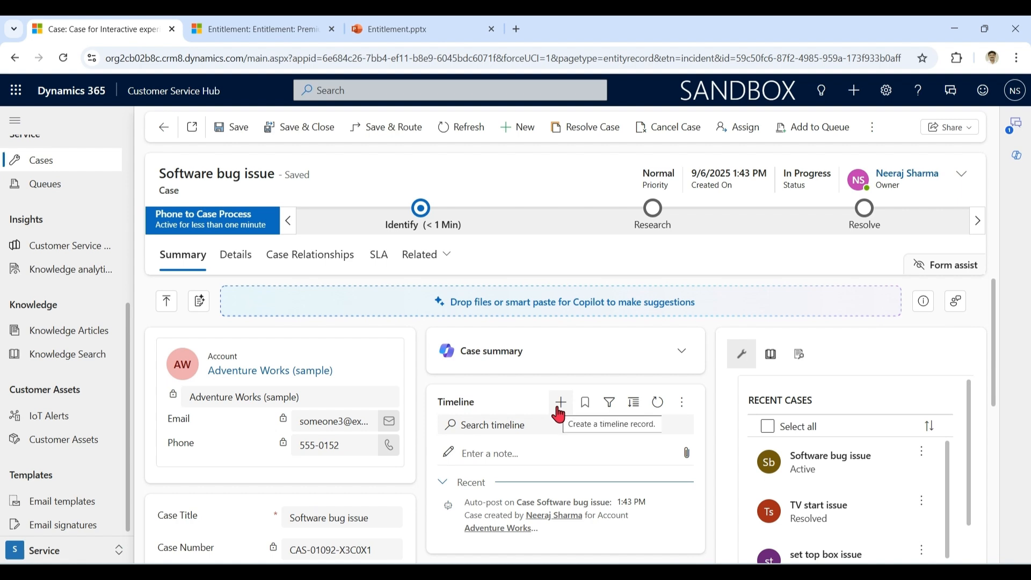
Step: Add a phone call activity with the subject Research to the case's timeline
click(560, 403)
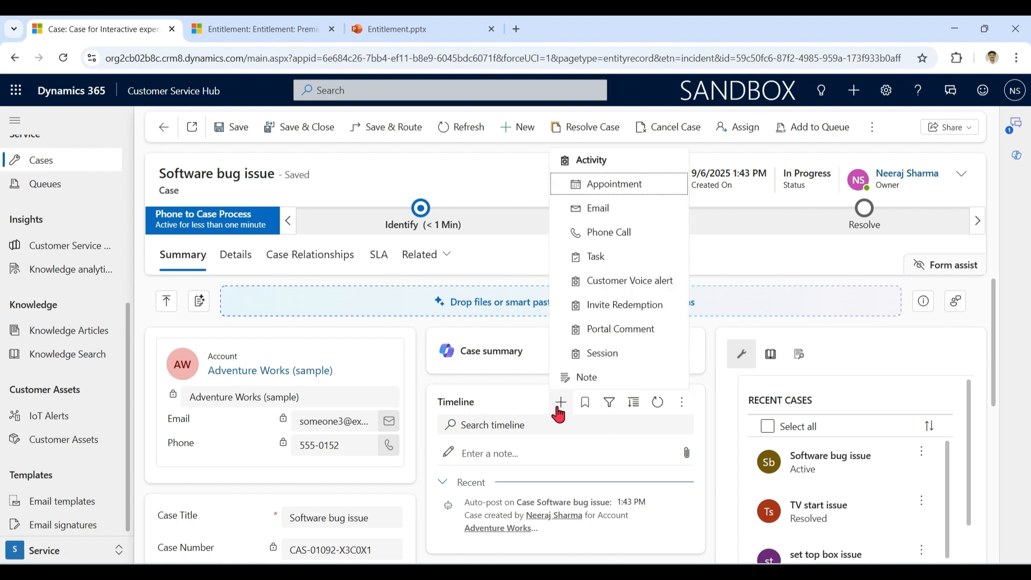
click(642, 239)
click(903, 183)
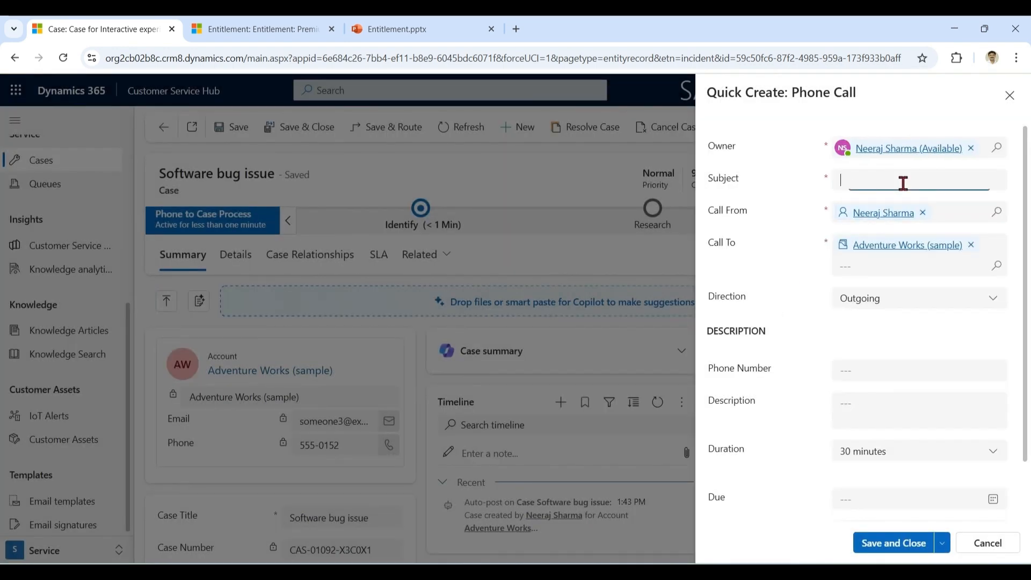
text(R)
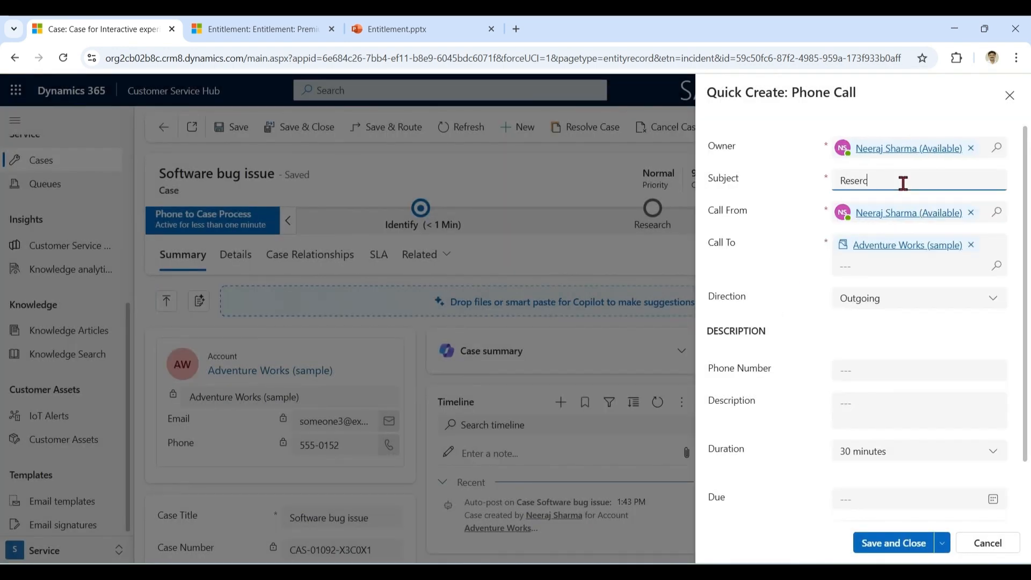
text(esear)
key(BackSpace)
text(arch)
key(Tab)
key(Tab)
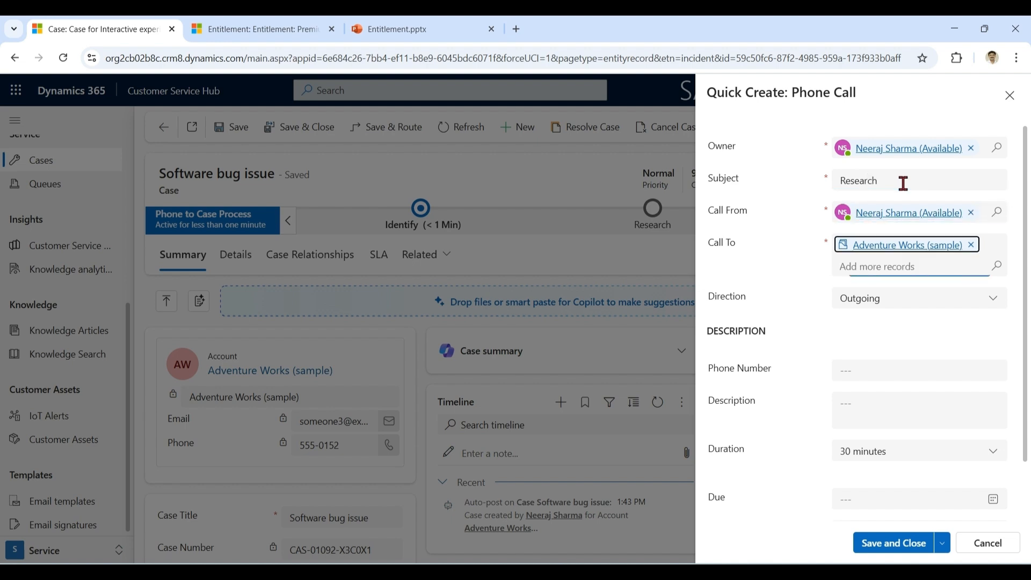
Step: Set the phone call's duration to 3 hours and save the activity
click(994, 460)
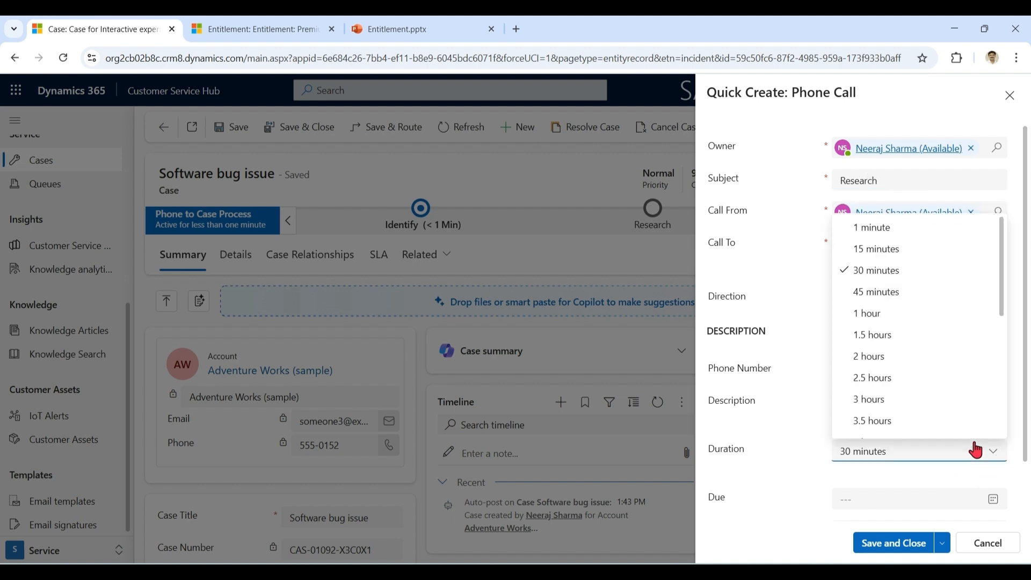
click(901, 400)
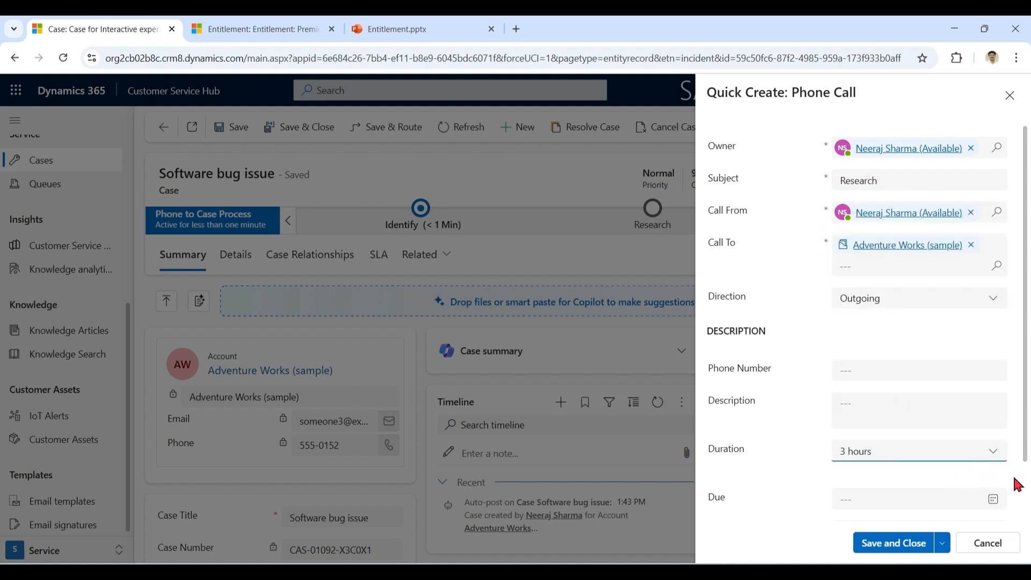
scroll(1015, 462, down, 1)
click(890, 547)
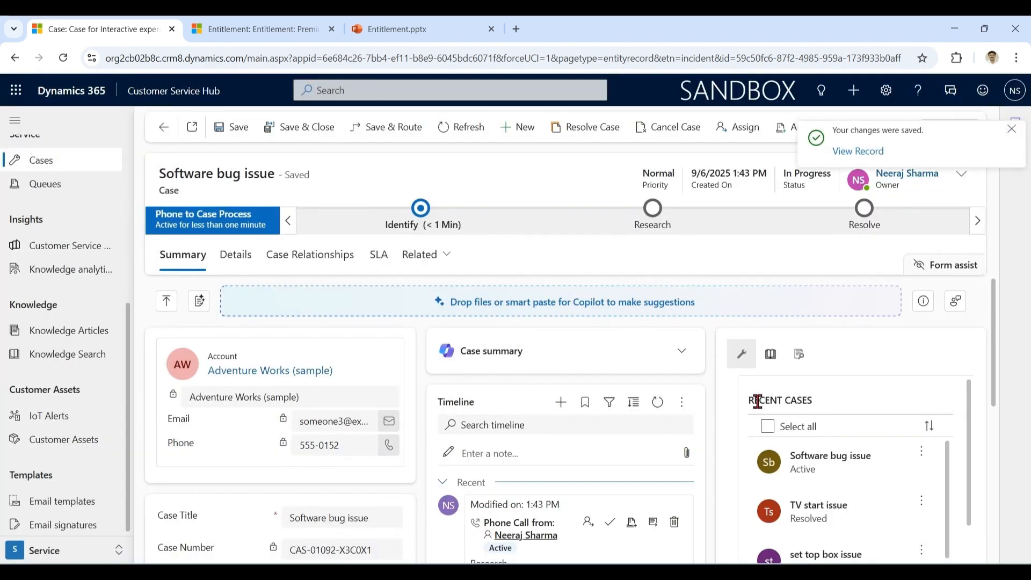
Step: Open the Research phone call from the case timeline and mark it complete
scroll(990, 344, down, 1)
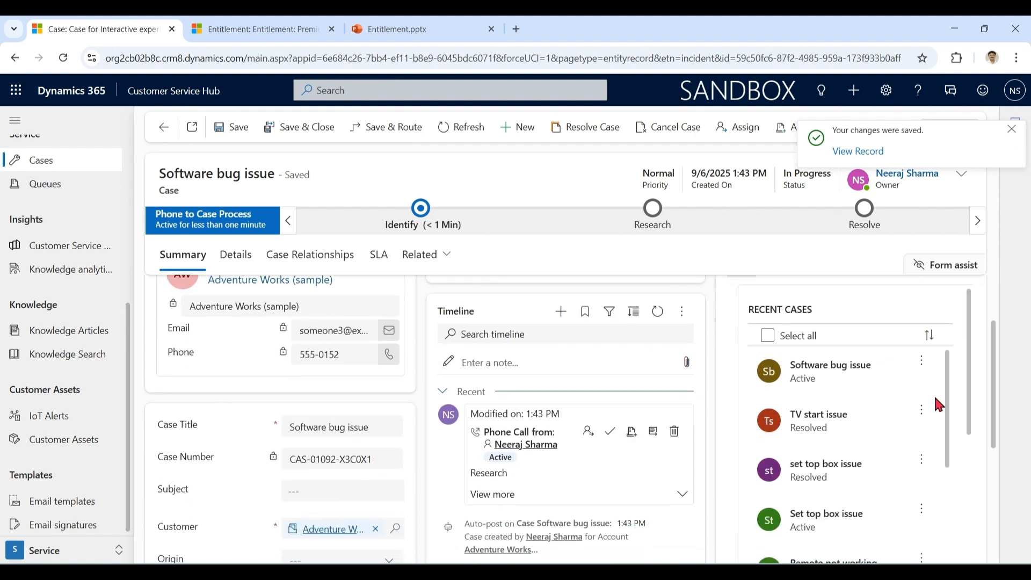
click(653, 432)
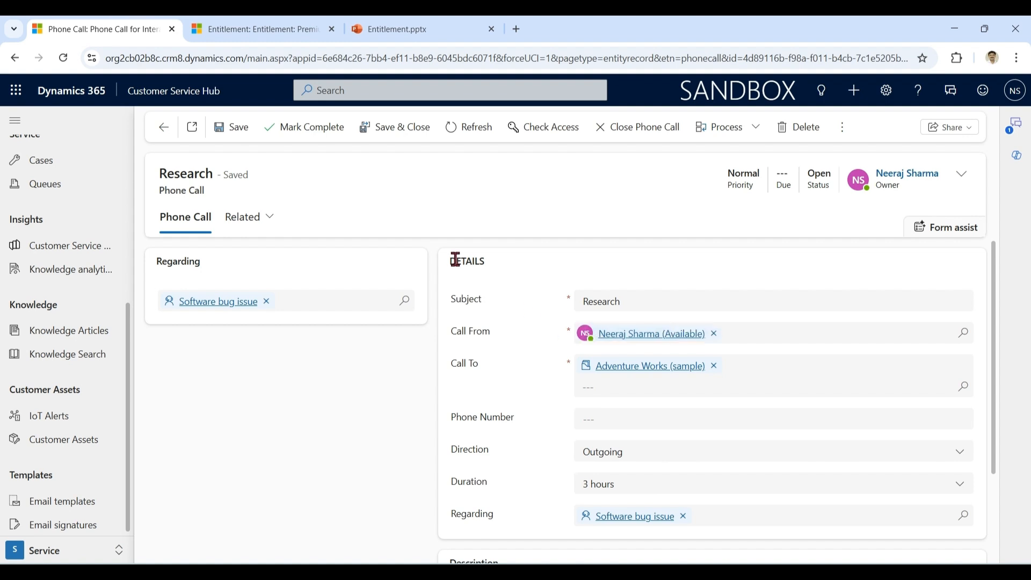
click(322, 138)
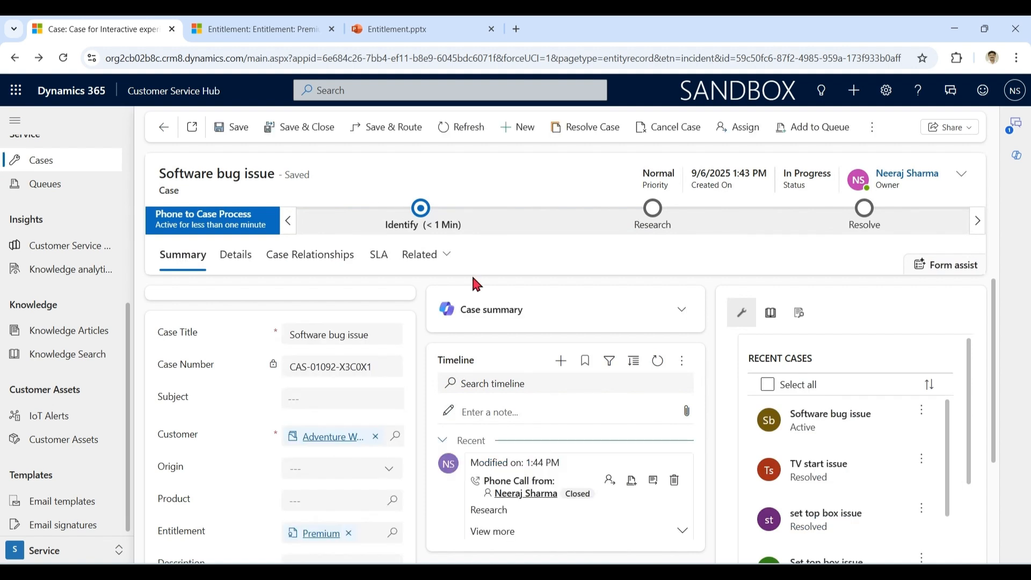
Step: Resolve the Software bug issue case as Problem Solved with 3 hours billable time and the resolution Sorted
click(592, 131)
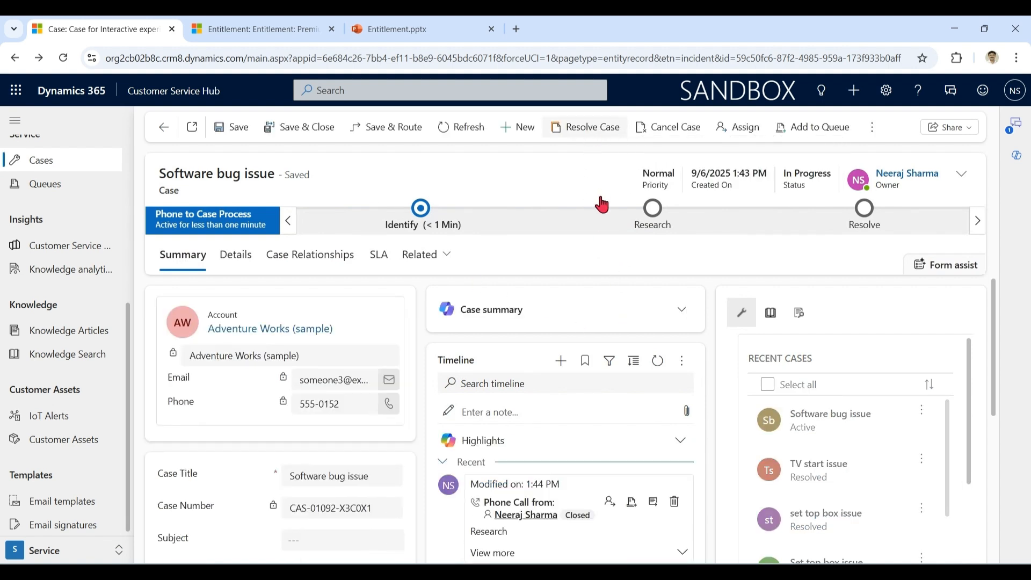
scroll(651, 352, down, 2)
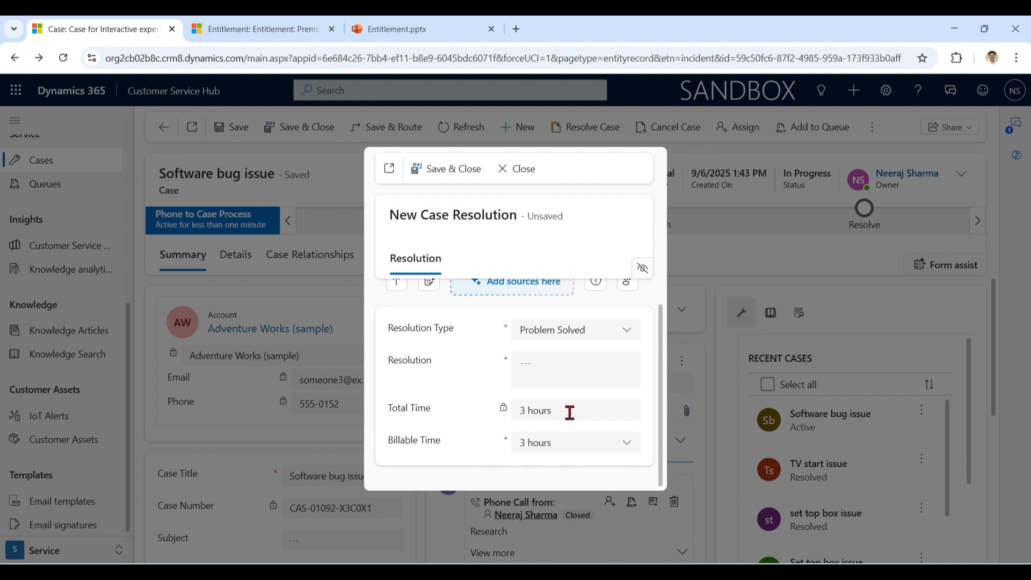
click(631, 453)
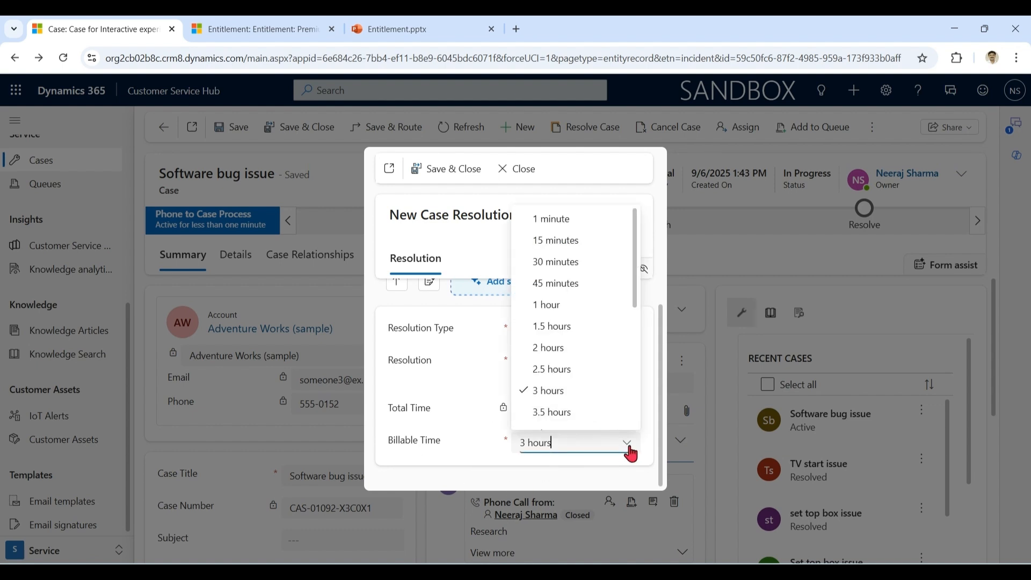
click(630, 453)
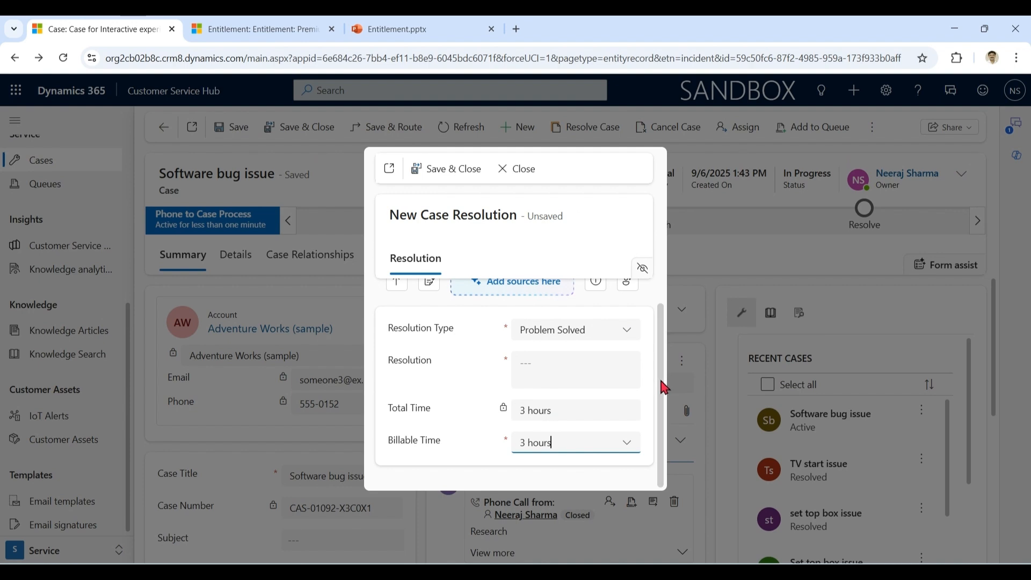
scroll(662, 344, up, 1)
scroll(662, 349, down, 1)
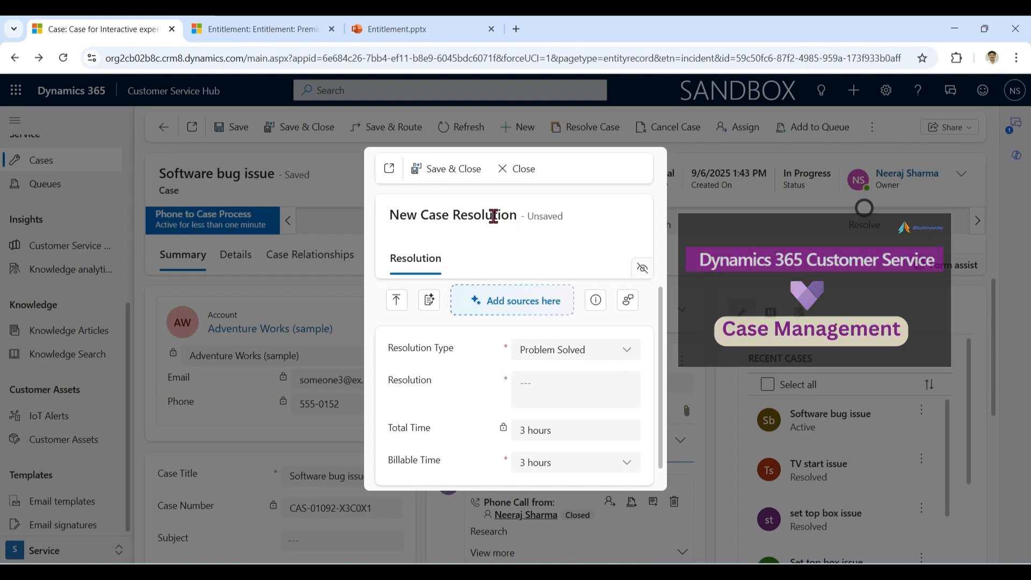
click(467, 168)
click(563, 408)
text(Sort)
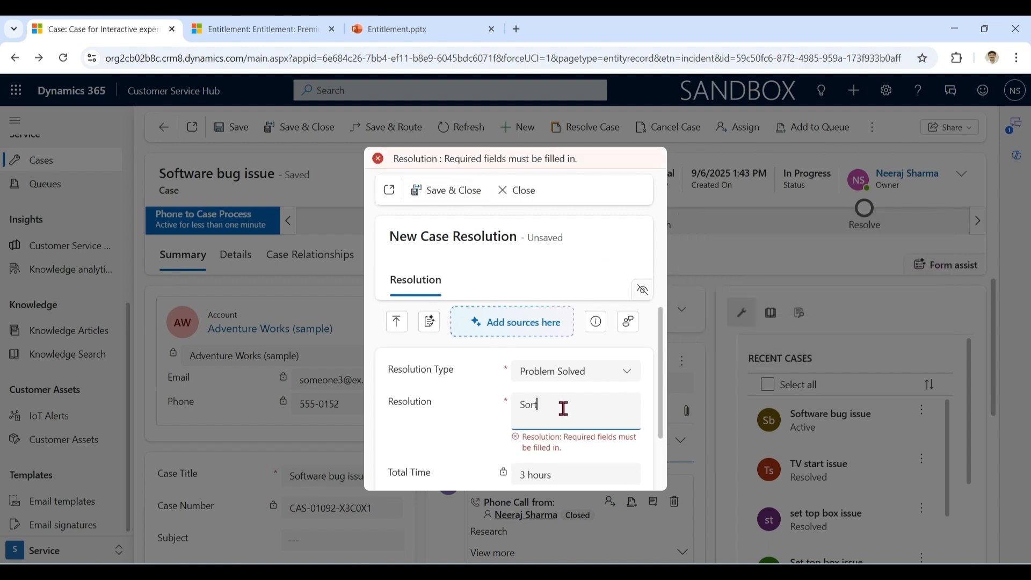
text(ed)
click(460, 192)
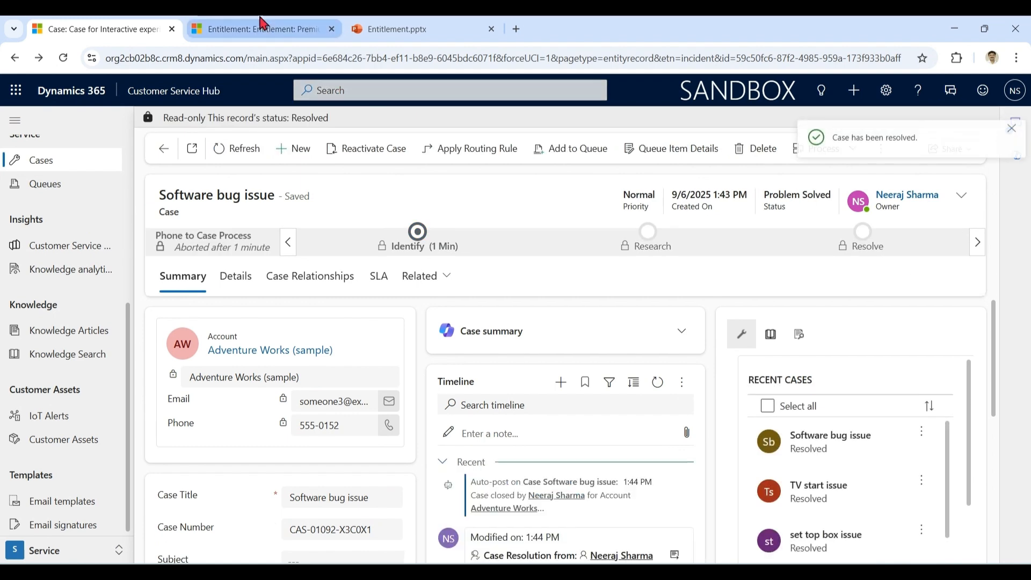
Step: Refresh the Premium entitlement record and check its remaining terms and the remaining terms of its channels
click(259, 26)
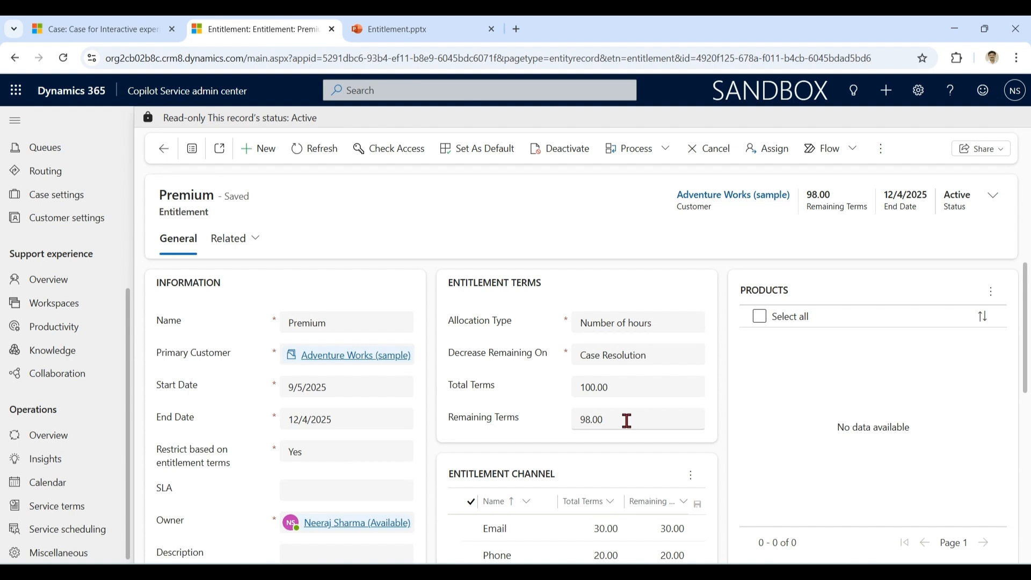
drag(603, 421, 542, 420)
click(426, 230)
click(323, 157)
drag(626, 419, 576, 439)
click(615, 432)
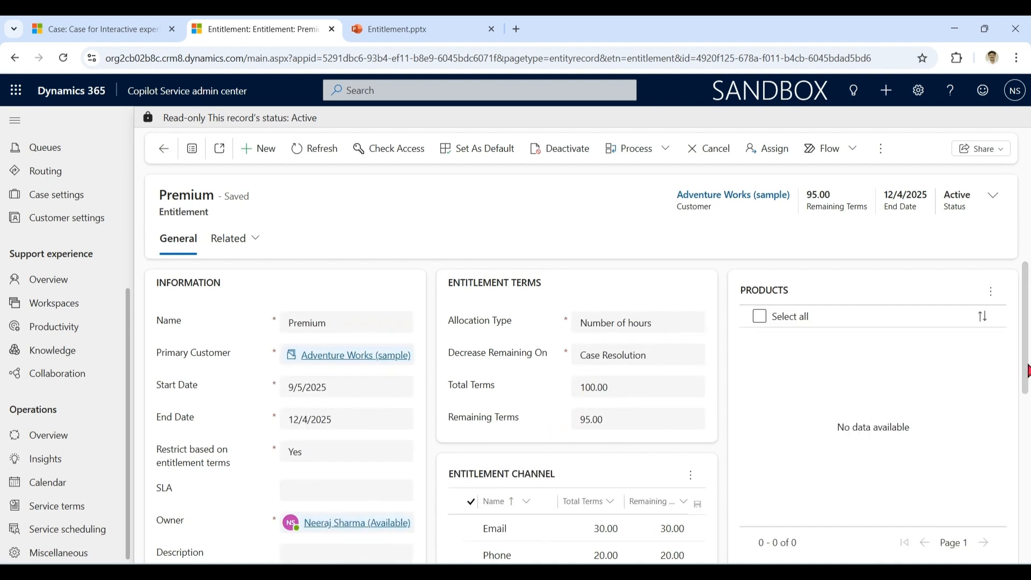
scroll(1027, 374, down, 1)
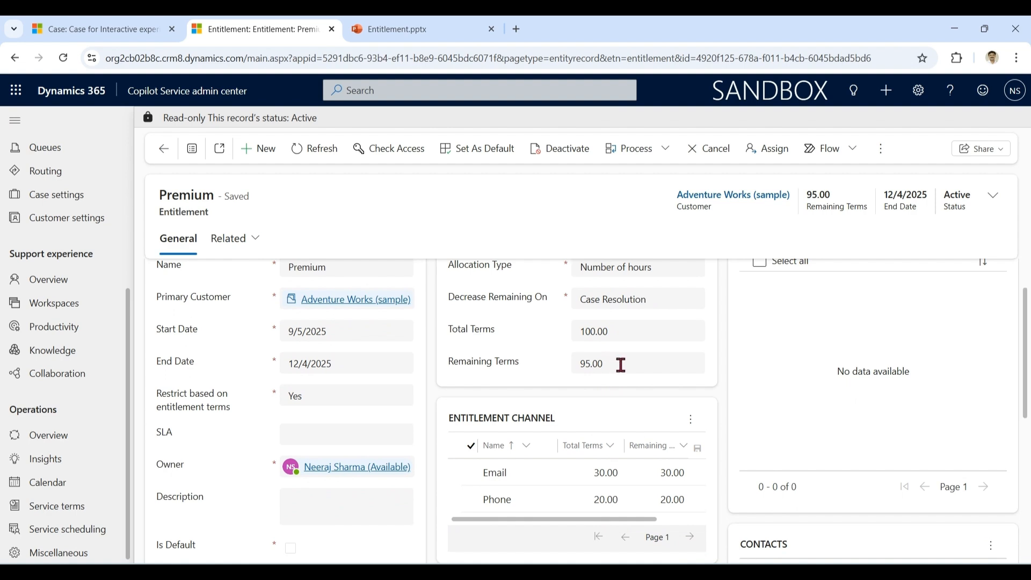
drag(620, 365, 576, 364)
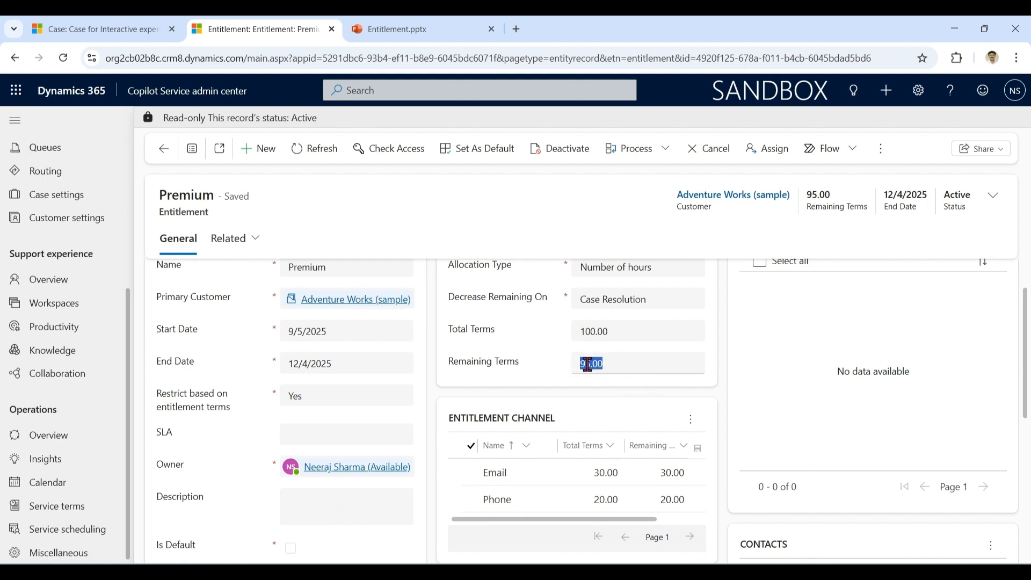
click(633, 369)
drag(507, 519, 462, 526)
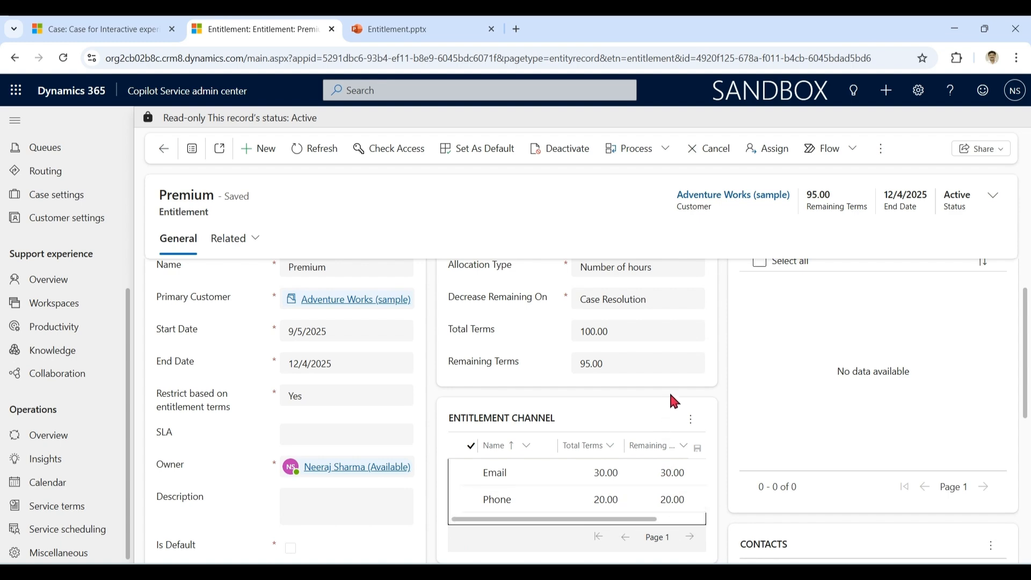
Step: Check the origin and entitlement of the resolved Software bug issue case against the Premium entitlement's channels
click(99, 29)
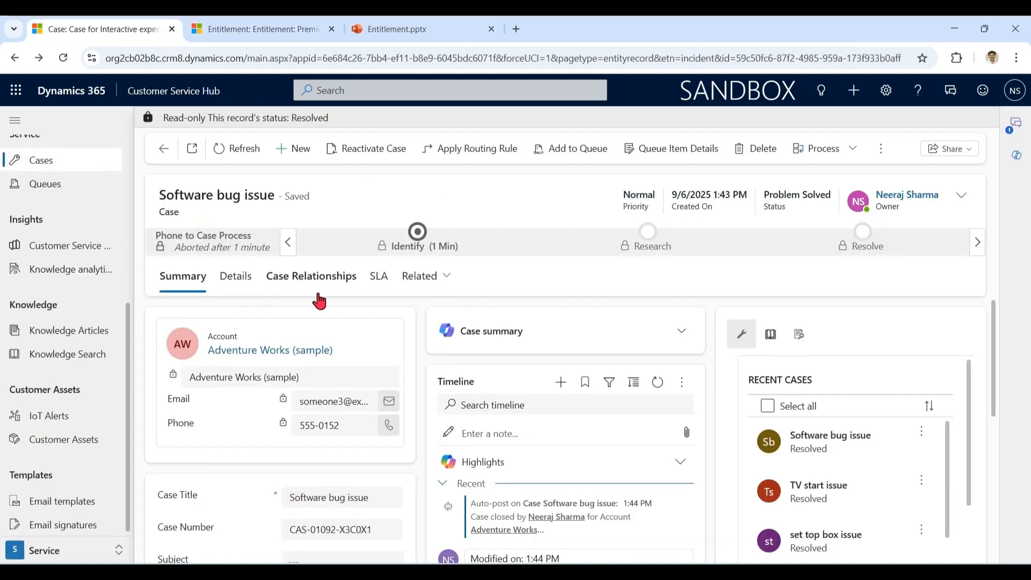
drag(997, 356, 991, 451)
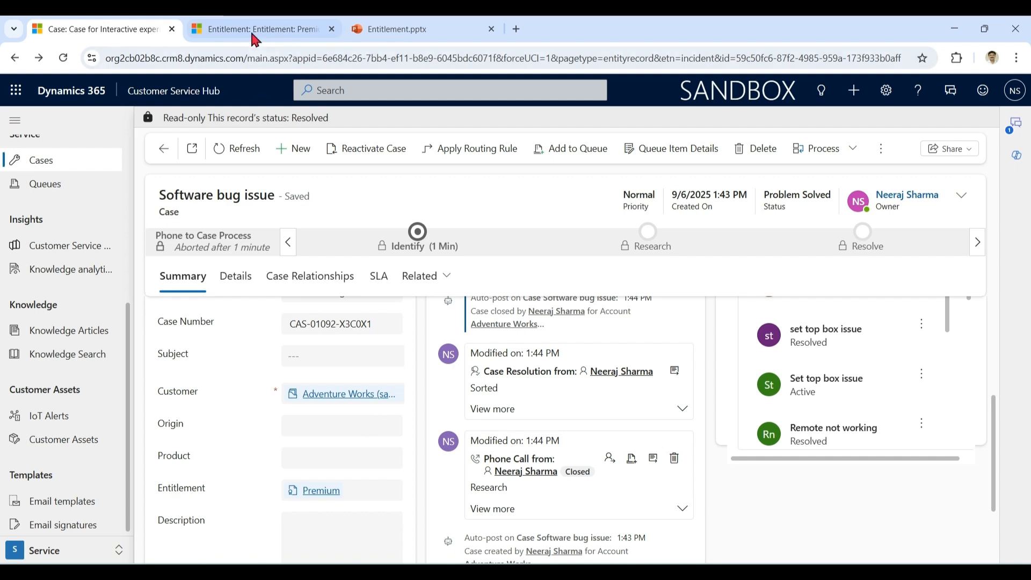
click(204, 29)
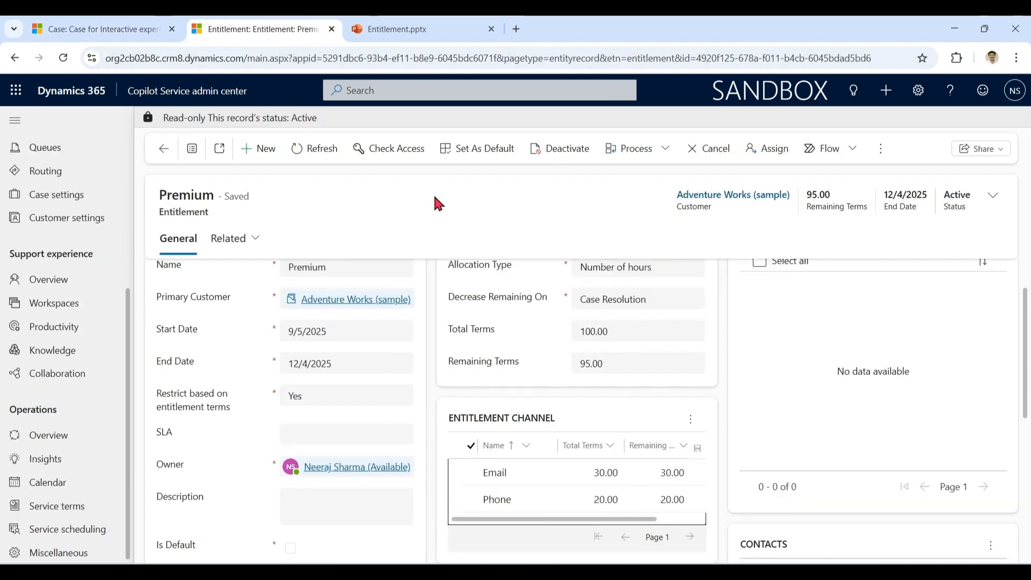
Step: Start a new case titled OS issue for the customer Adventure Works (sample)
click(89, 28)
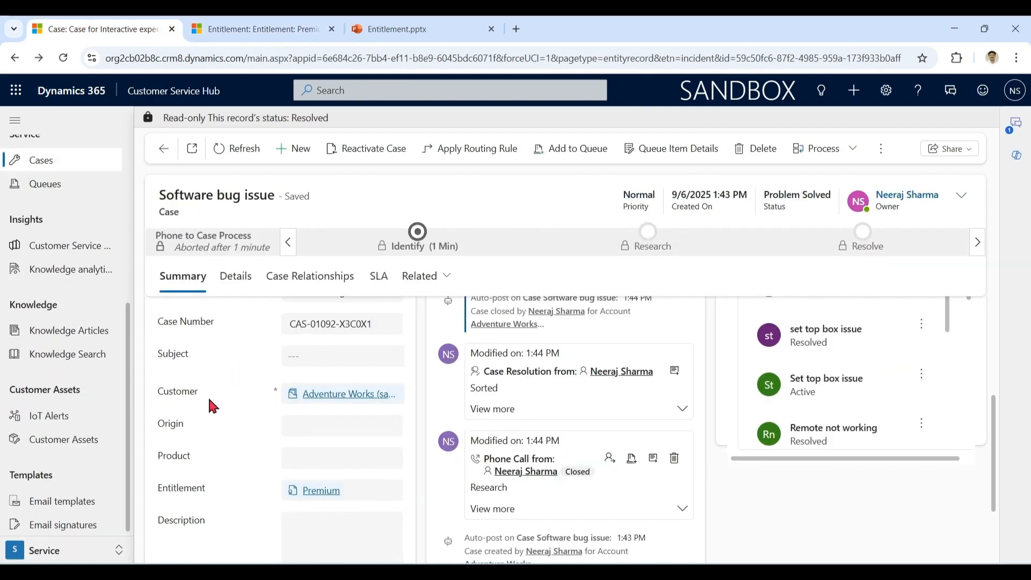
click(293, 148)
click(367, 352)
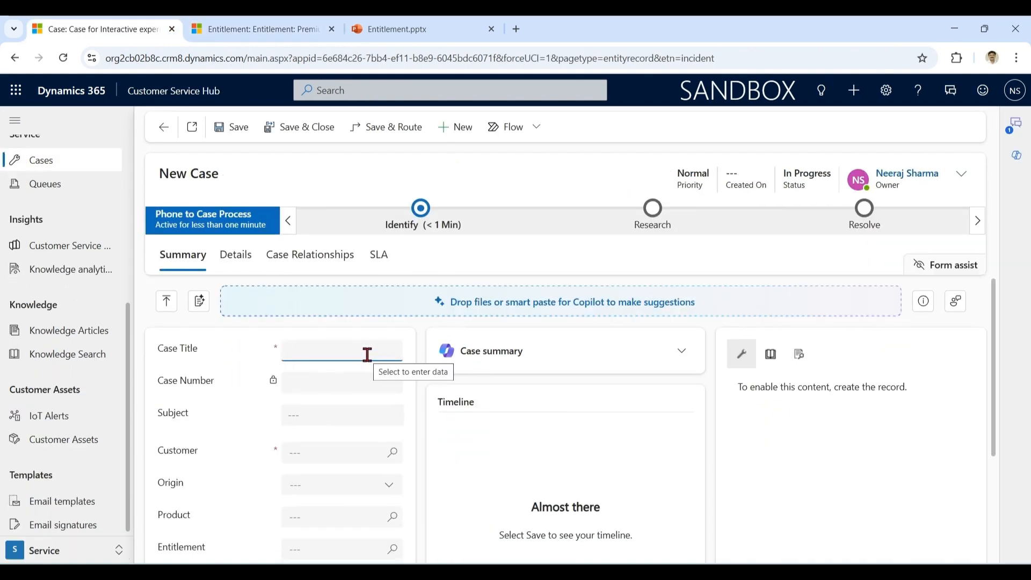
text(OS issue)
key(Tab)
key(Tab)
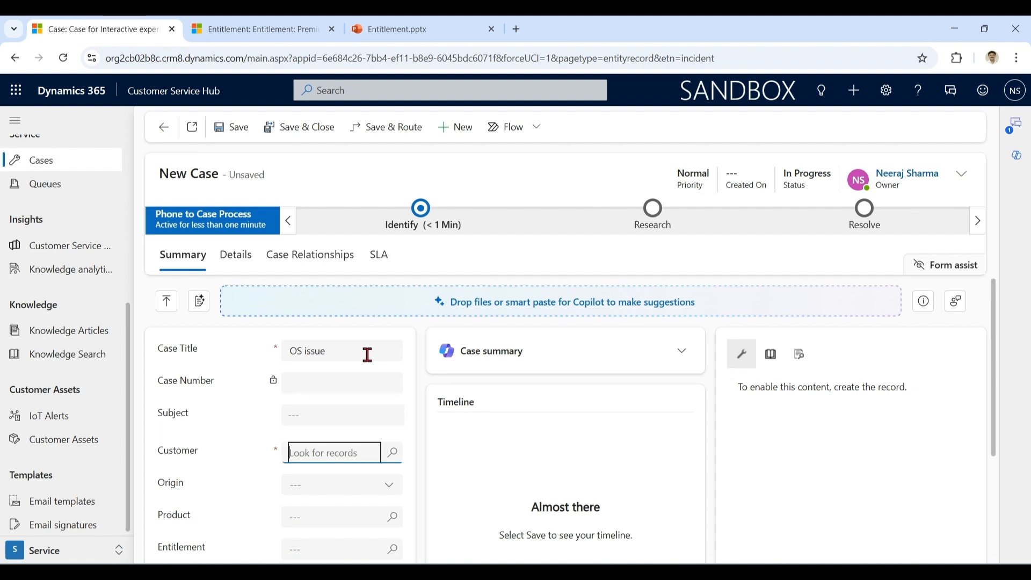
text(adv)
click(424, 368)
Step: Set the new case's origin to Phone and its entitlement to Premium, and save the case
scroll(424, 367, down, 4)
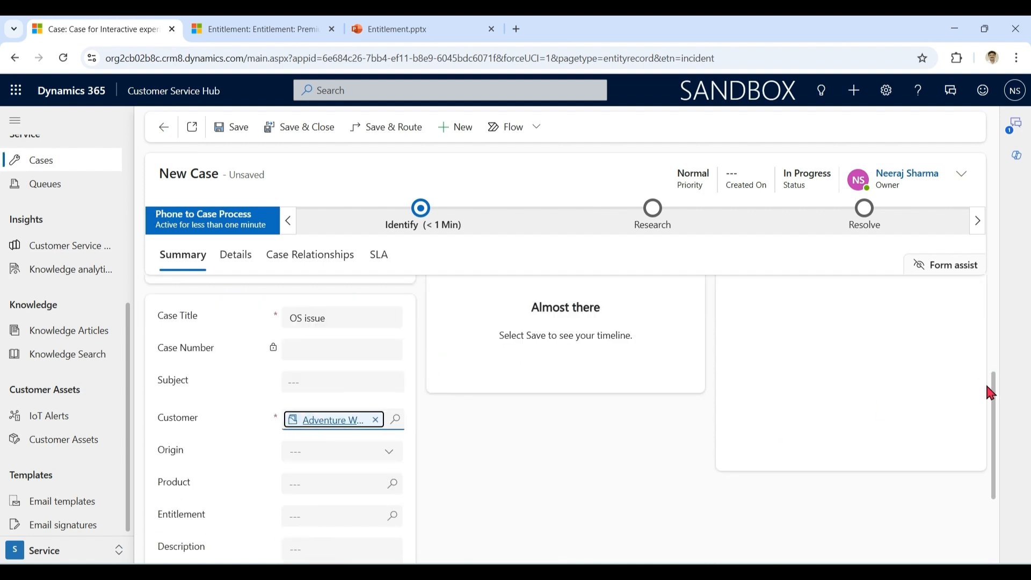
click(389, 368)
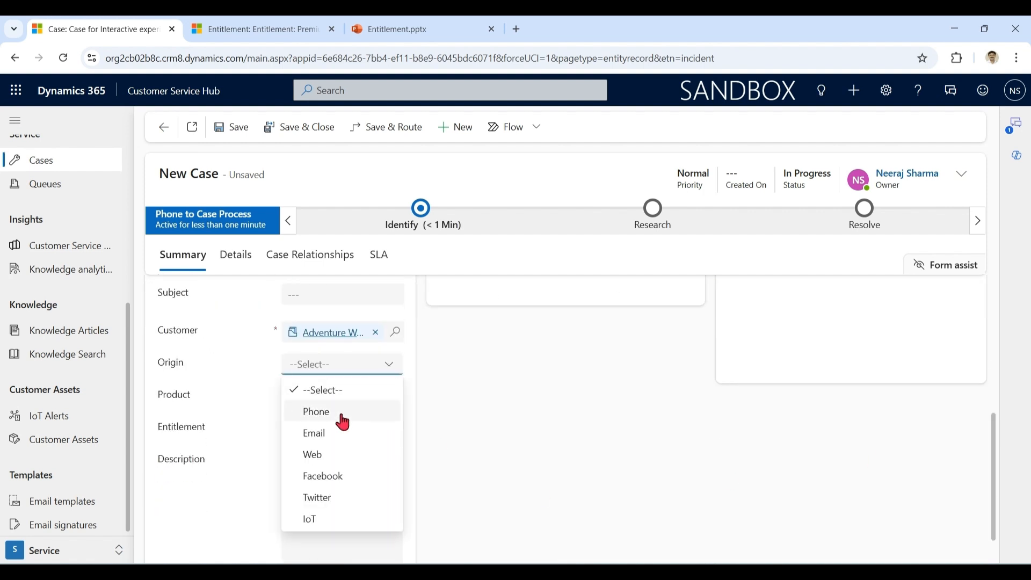
click(342, 414)
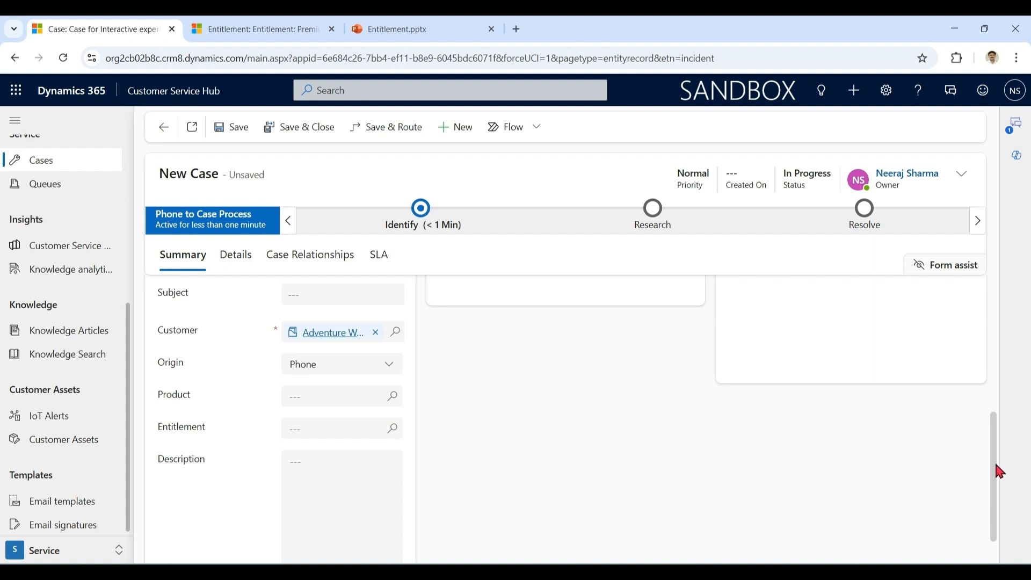
scroll(992, 430, up, 2)
scroll(992, 433, down, 1)
click(376, 482)
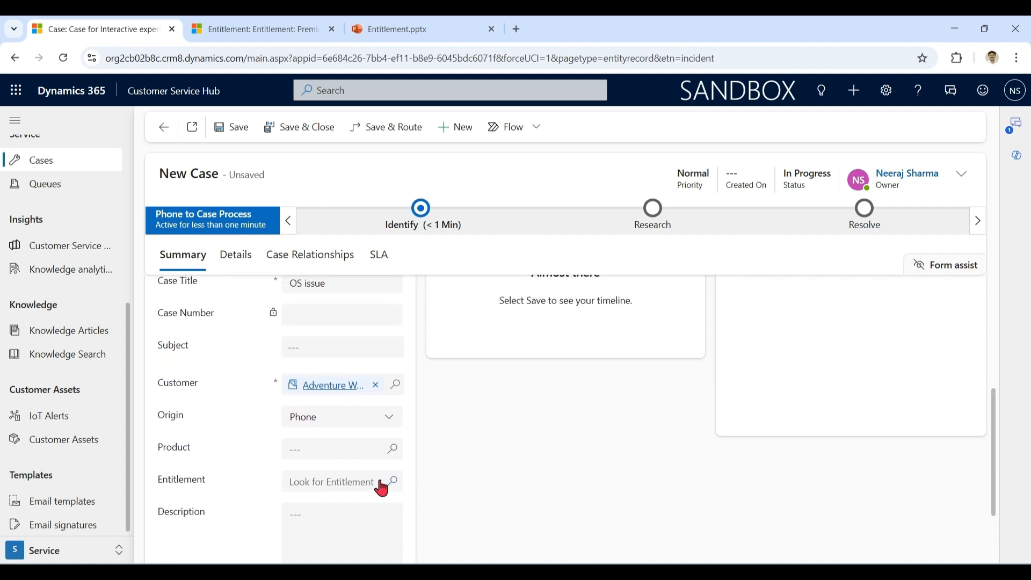
click(336, 339)
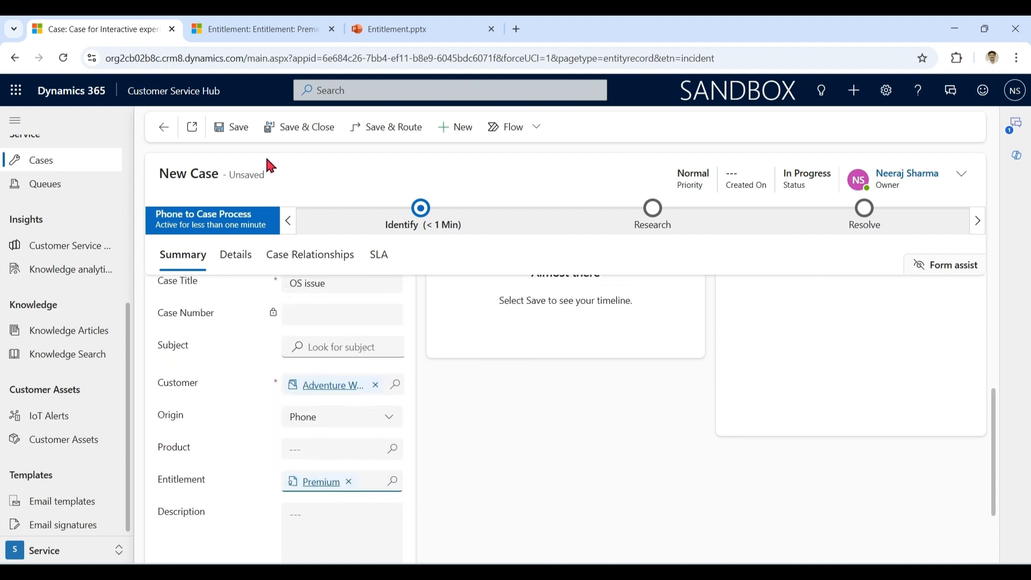
click(231, 126)
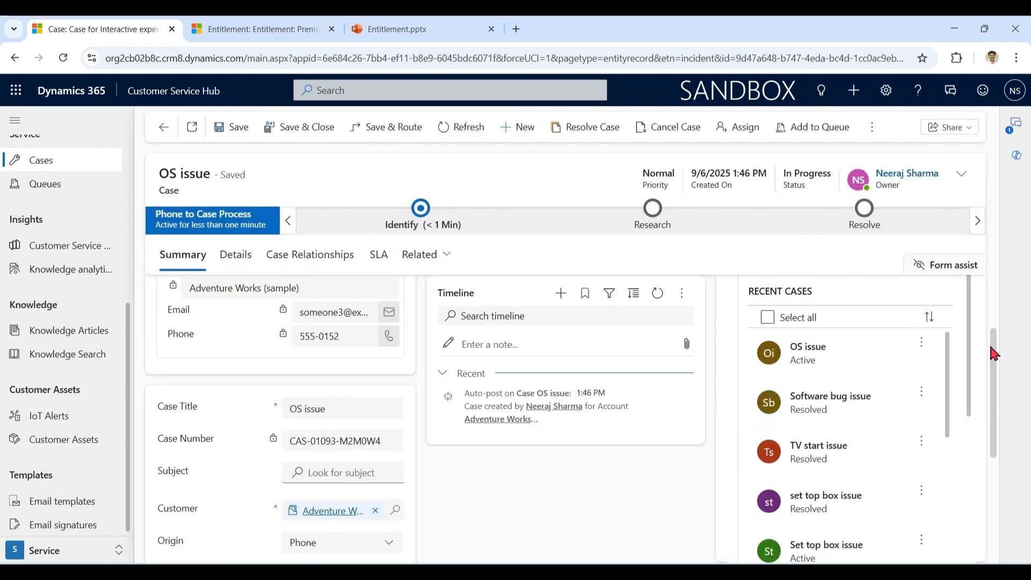
Step: Add a task to the OS issue case's timeline with the subject Research and Discussion
scroll(994, 347, up, 2)
click(560, 403)
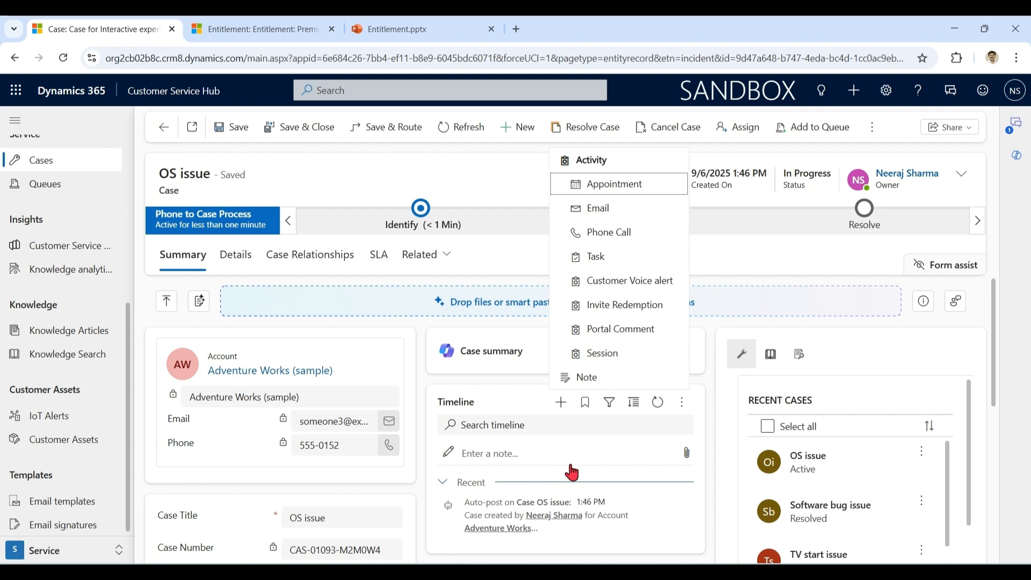
click(617, 256)
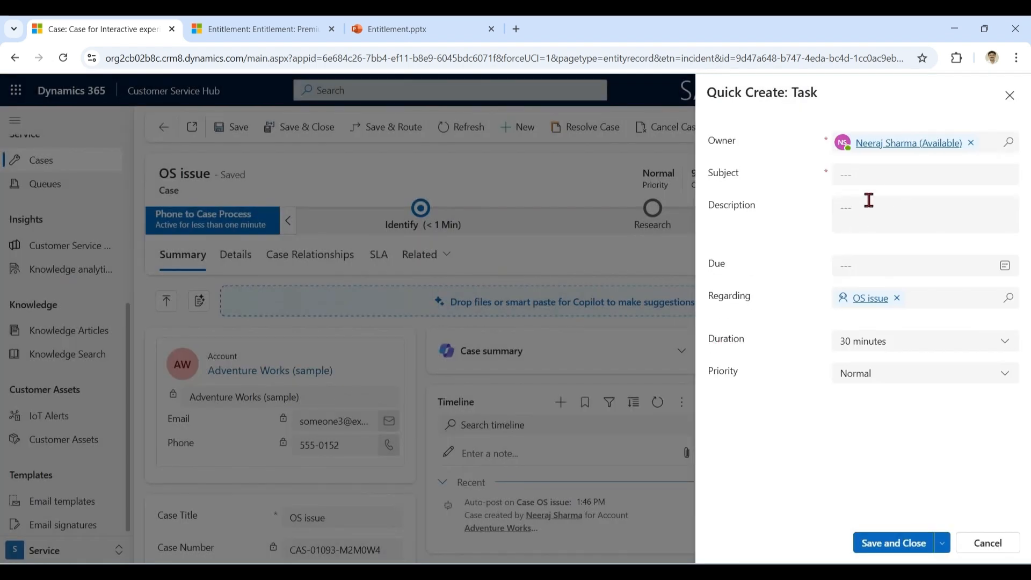
click(878, 175)
text(Reser)
text(rch and Discussion)
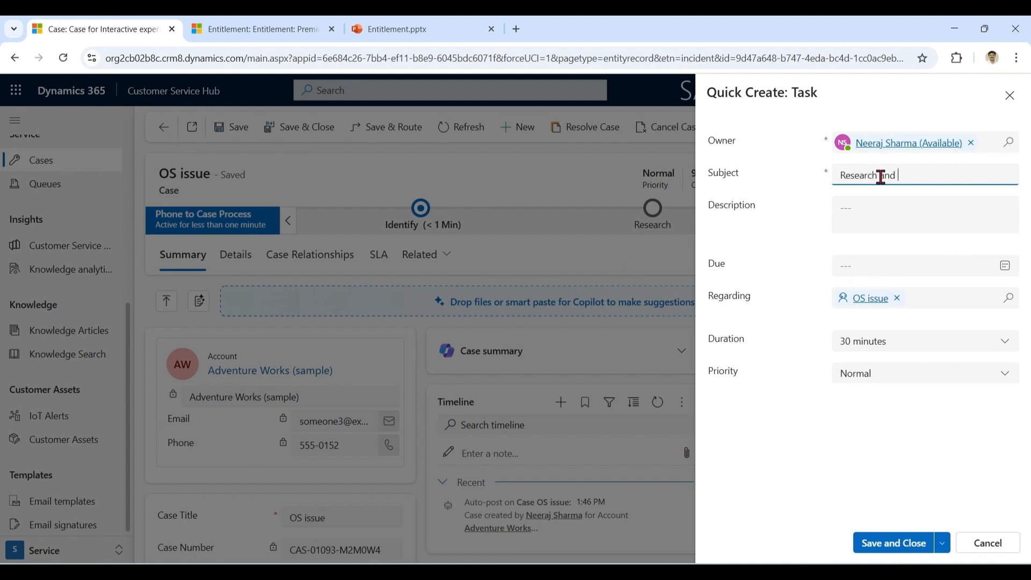
Step: Set the task's duration to 5 hours, and save and close it
click(1006, 348)
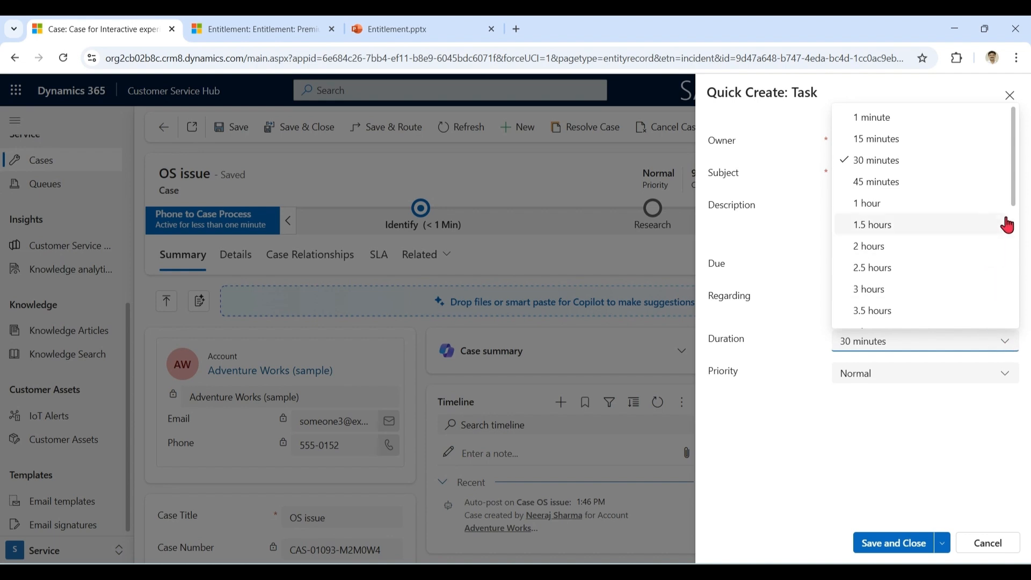
drag(1015, 208, 1019, 255)
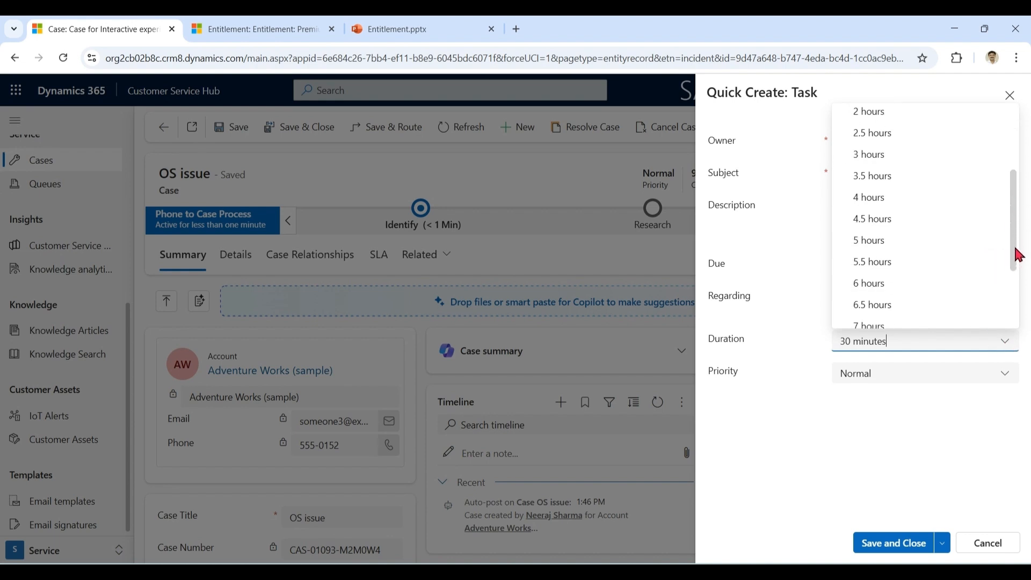
click(923, 242)
click(898, 544)
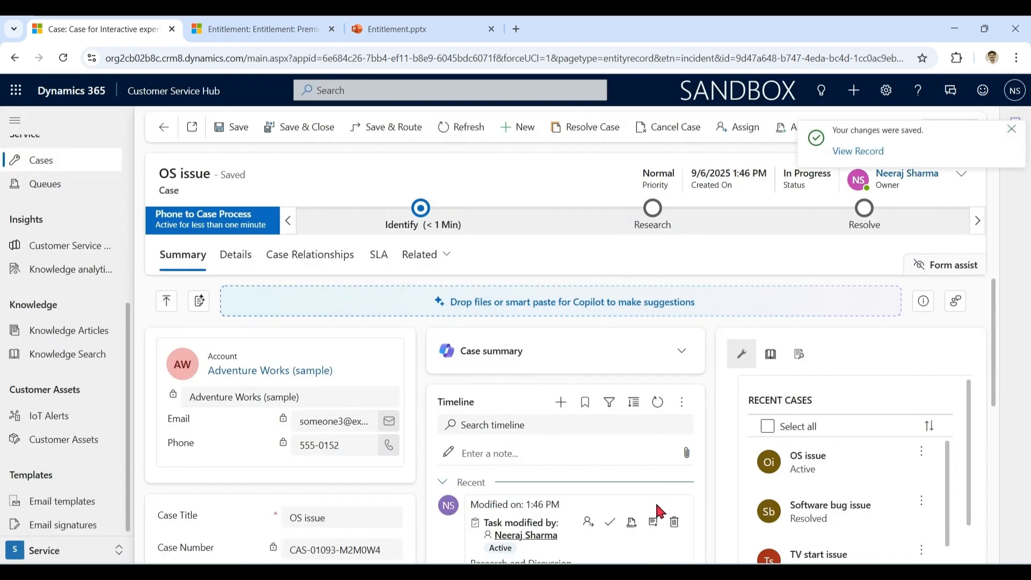
Step: Close the Research and Discussion task from the case timeline with the state Completed
click(610, 522)
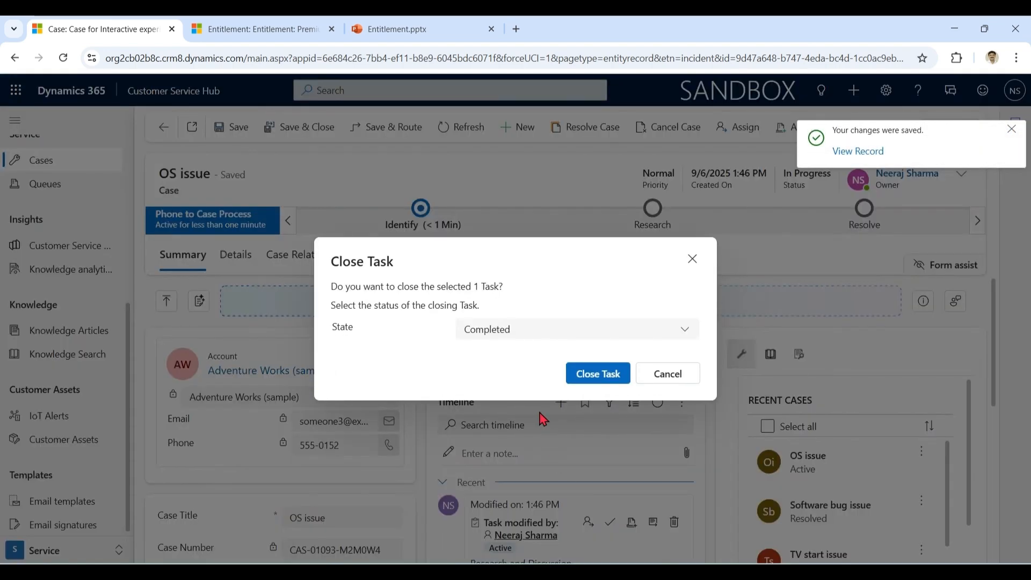
click(546, 337)
click(546, 337)
click(598, 374)
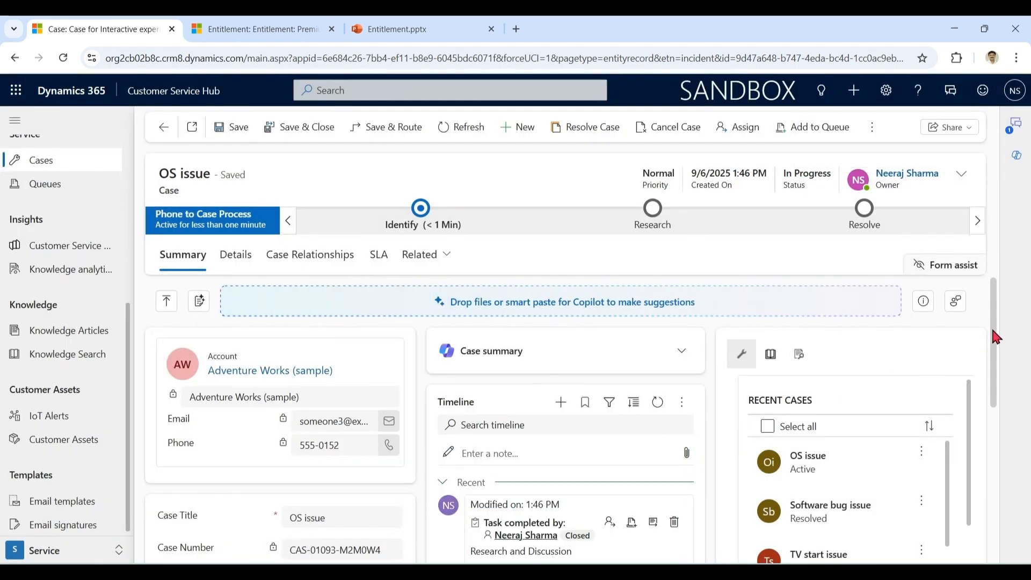
Step: Start resolving the OS issue case as Problem Solved and set the billable time to 7 hours
mouse_move(993, 331)
mouse_down()
mouse_move(993, 417)
mouse_move(991, 334)
mouse_up()
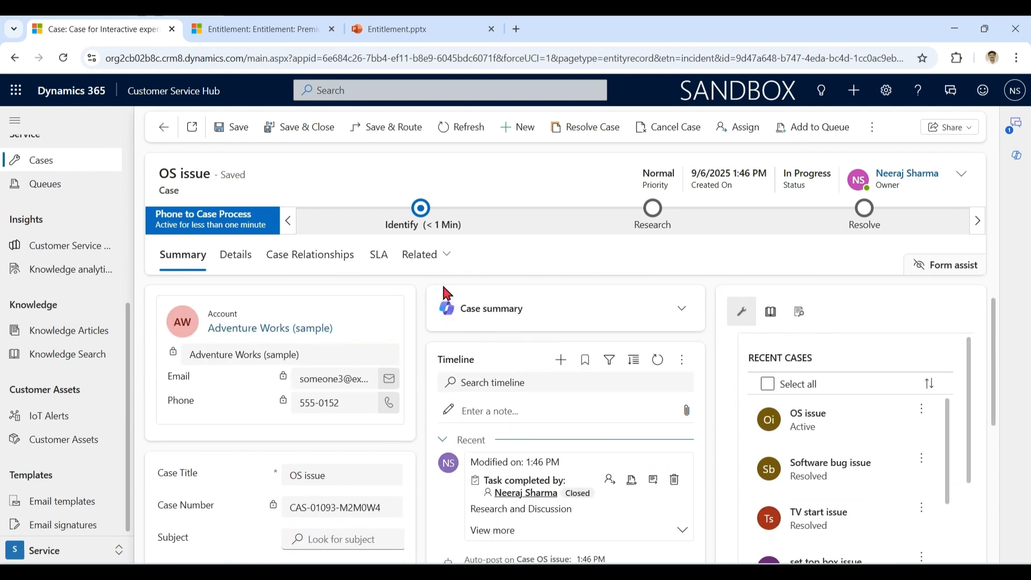
click(603, 135)
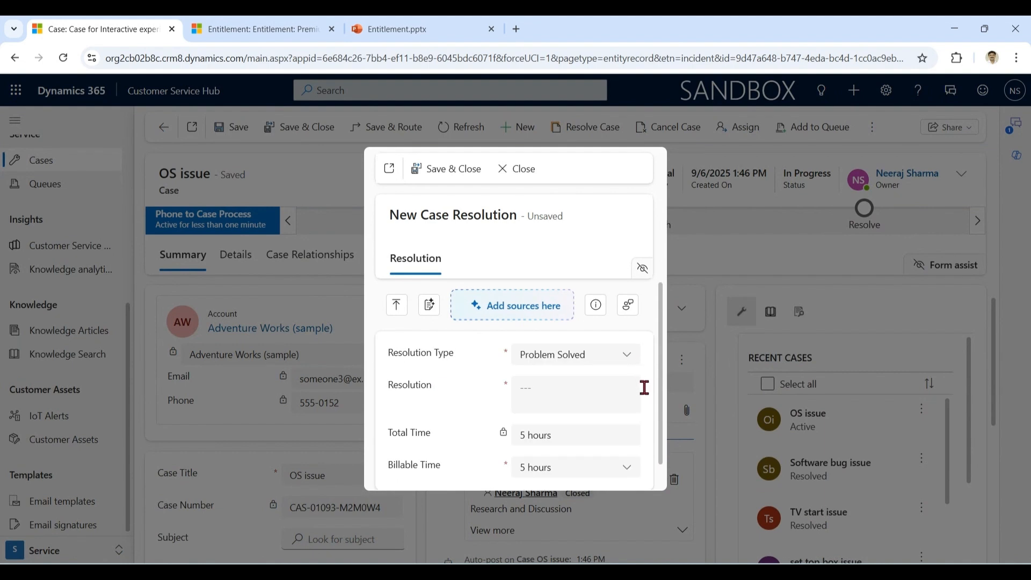
drag(661, 356, 660, 414)
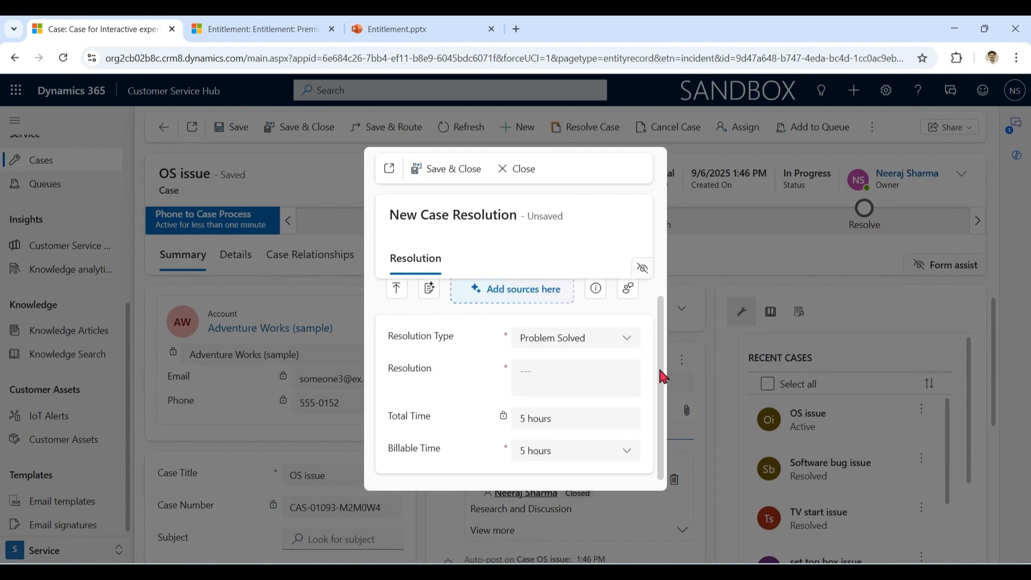
drag(663, 377, 664, 392)
click(627, 443)
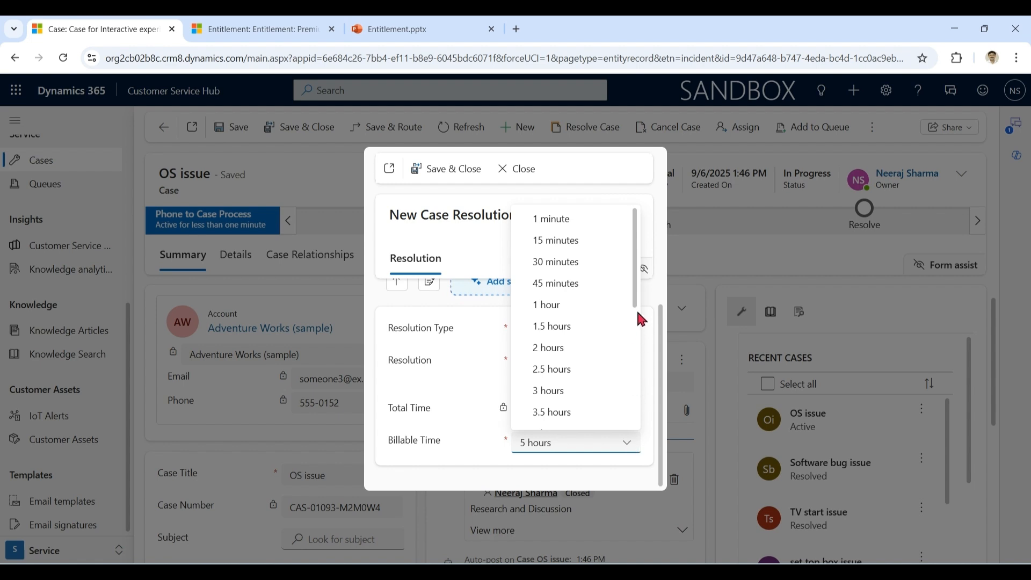
drag(636, 309, 636, 346)
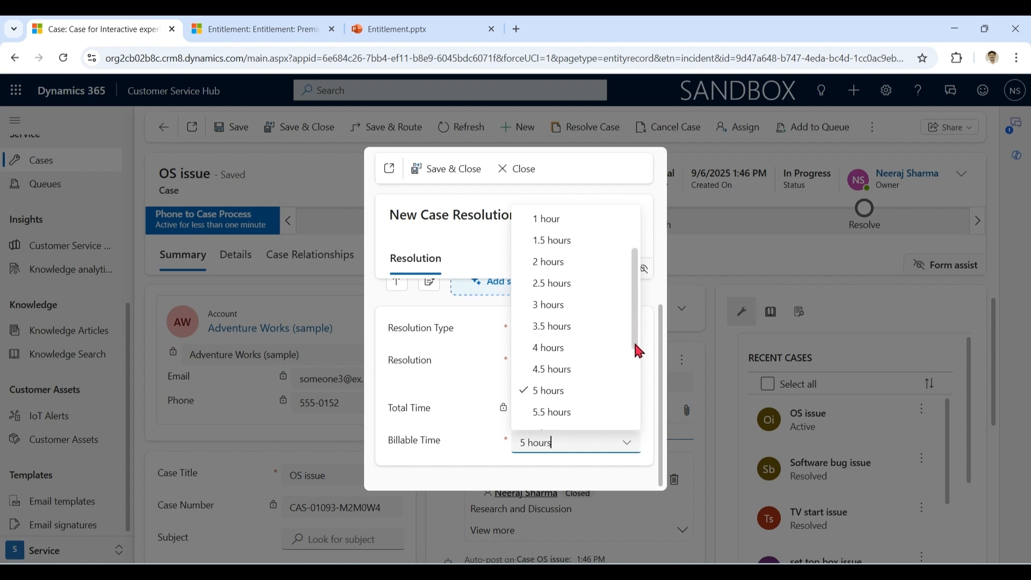
click(650, 292)
click(626, 444)
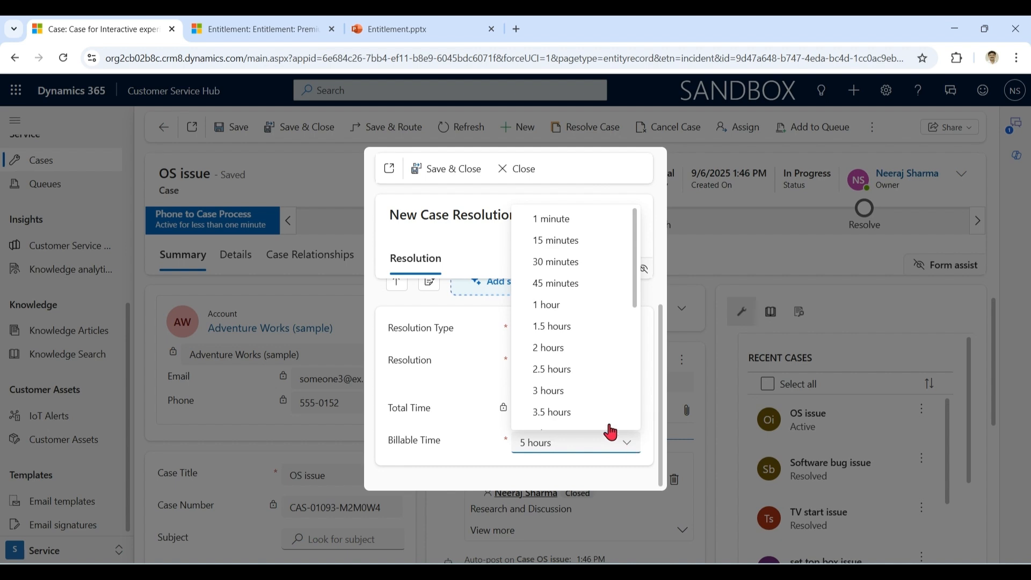
drag(635, 294, 636, 375)
click(578, 404)
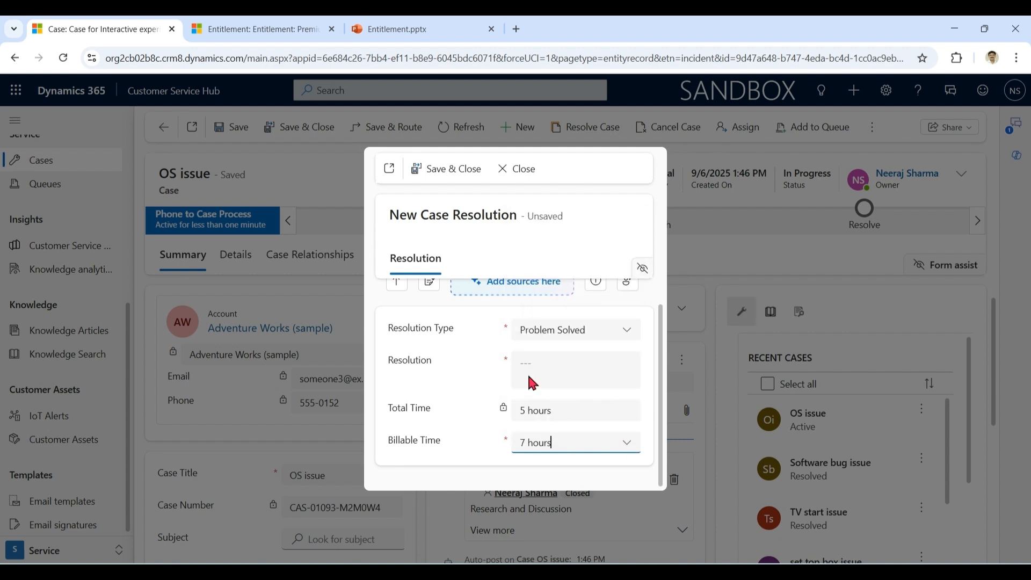
Step: Enter Sorted as the case resolution, and save and close the resolution
click(448, 170)
click(562, 392)
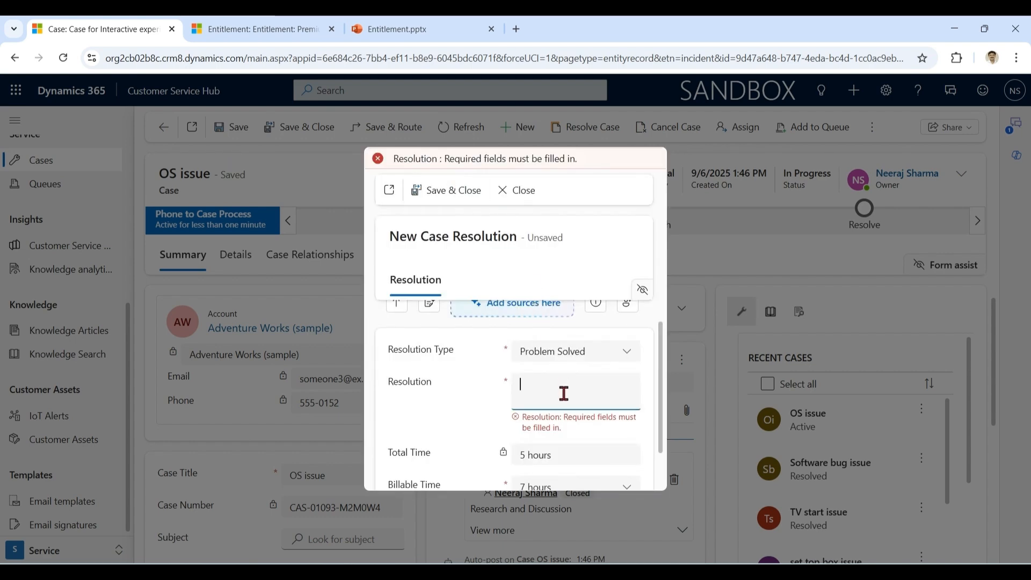
text(Sorted)
click(524, 231)
click(450, 169)
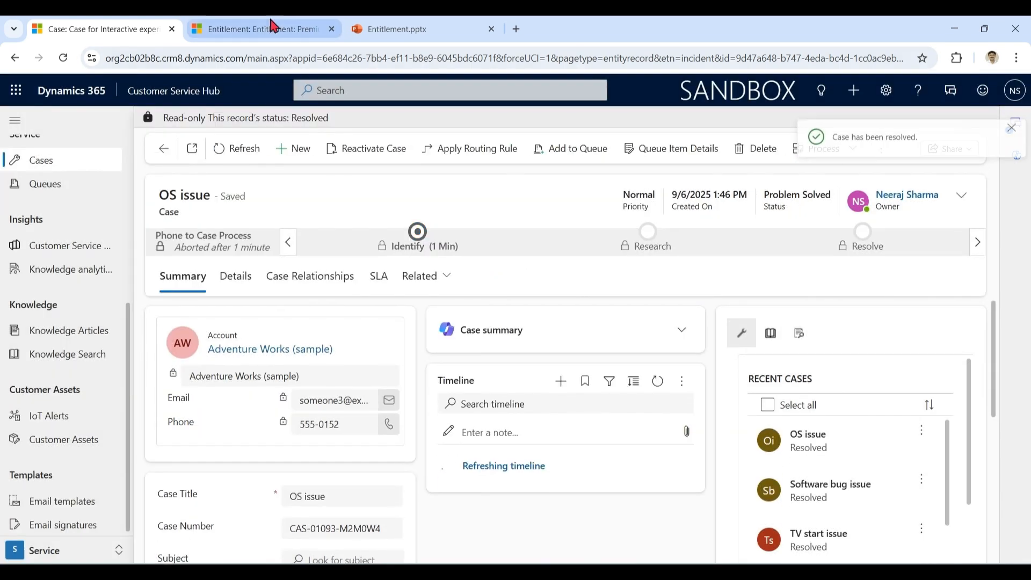
Step: Refresh the Premium entitlement record and check its total Remaining Terms after the OS issue case resolution
key(ctrl+Tab)
drag(622, 363, 567, 371)
click(400, 225)
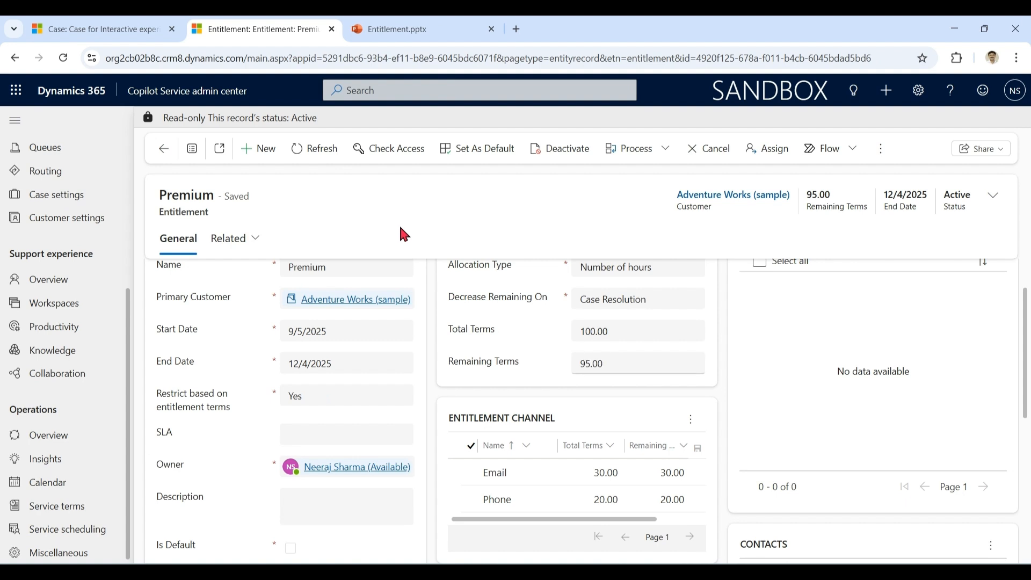
click(315, 156)
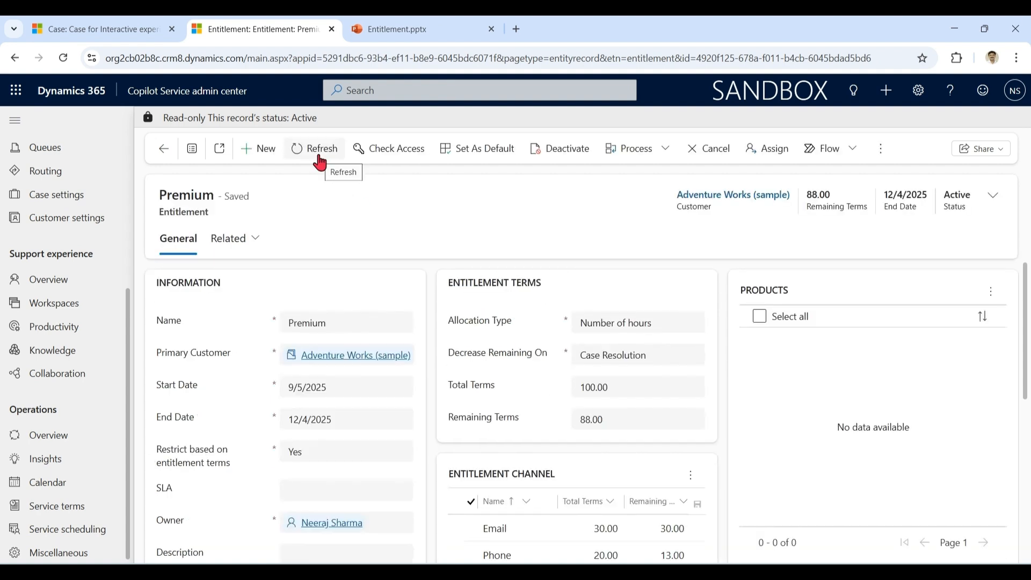
drag(621, 420, 570, 422)
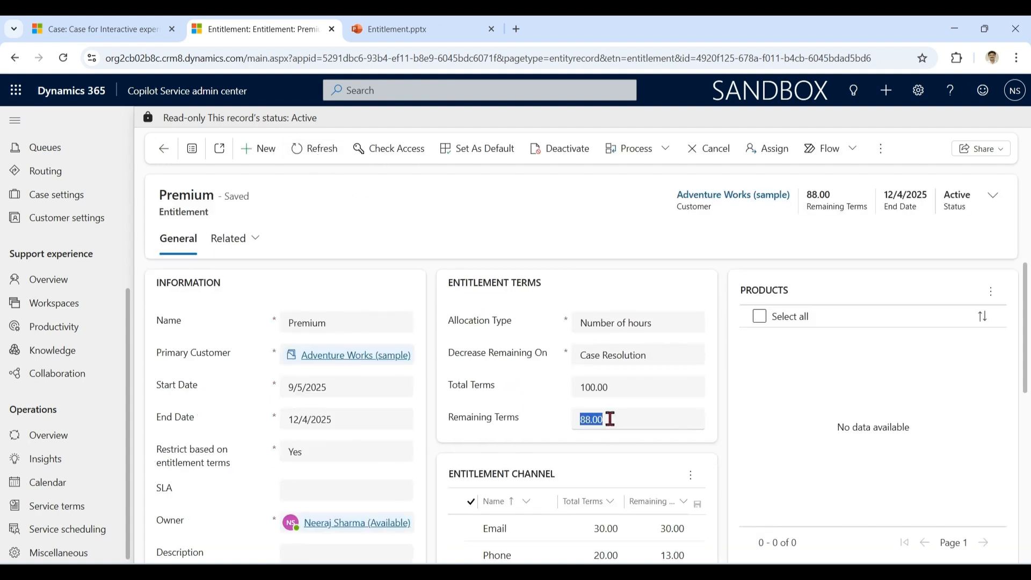
click(642, 416)
drag(641, 415, 573, 416)
click(644, 416)
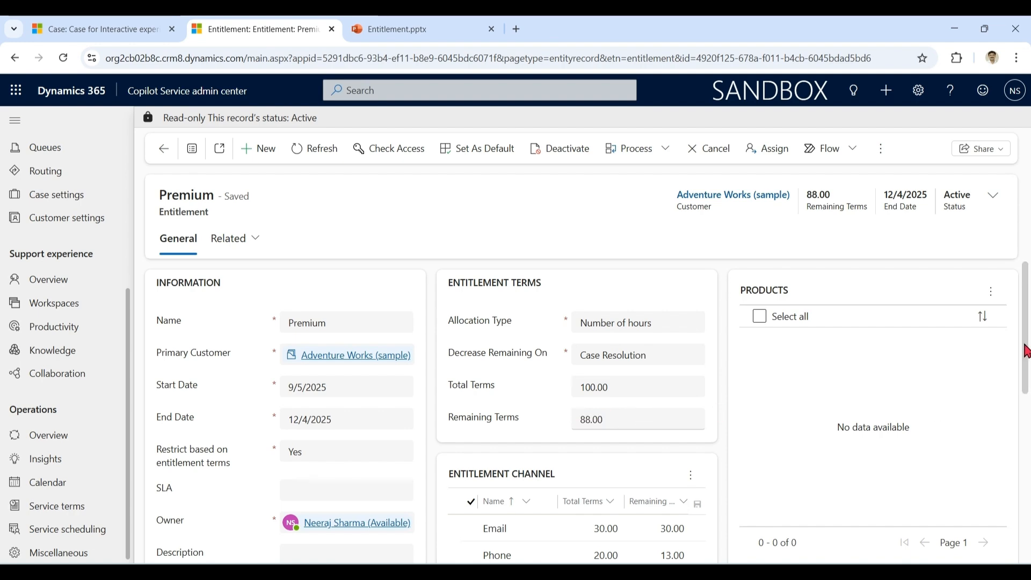
Step: Check the resolved OS issue case against the Phone channel's remaining terms in the Premium entitlement
scroll(1026, 352, down, 2)
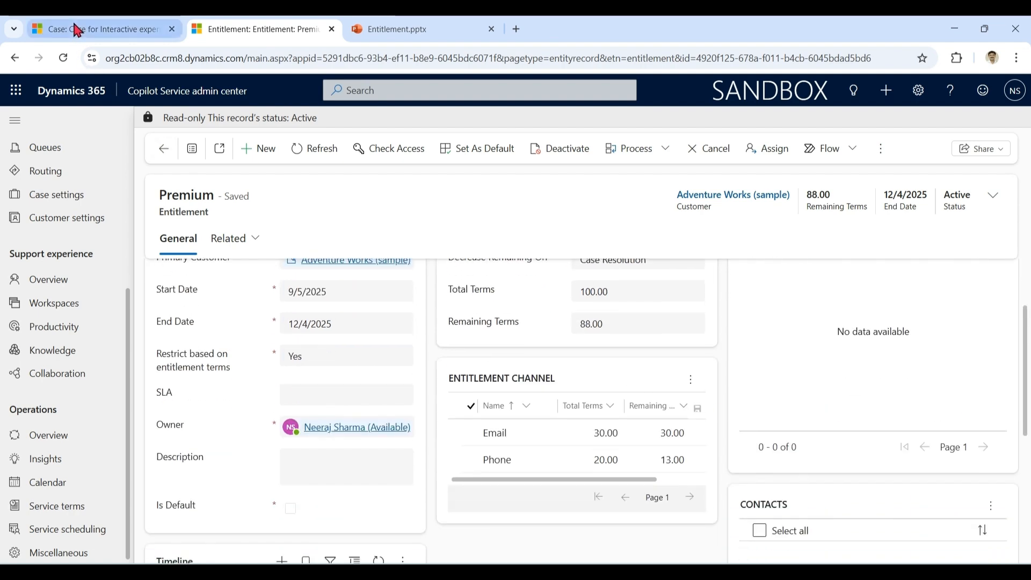
click(77, 30)
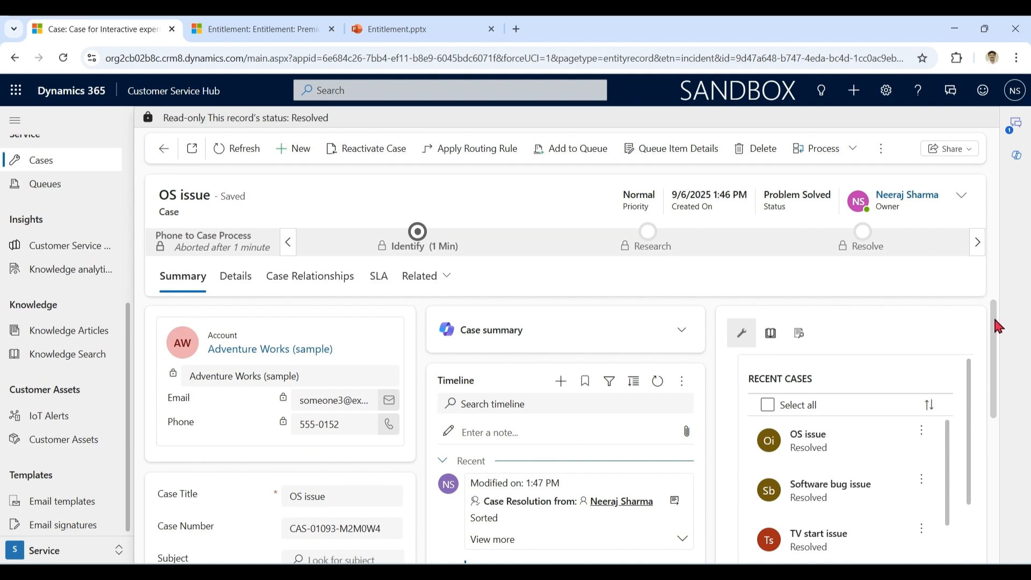
drag(994, 319, 1001, 404)
click(258, 30)
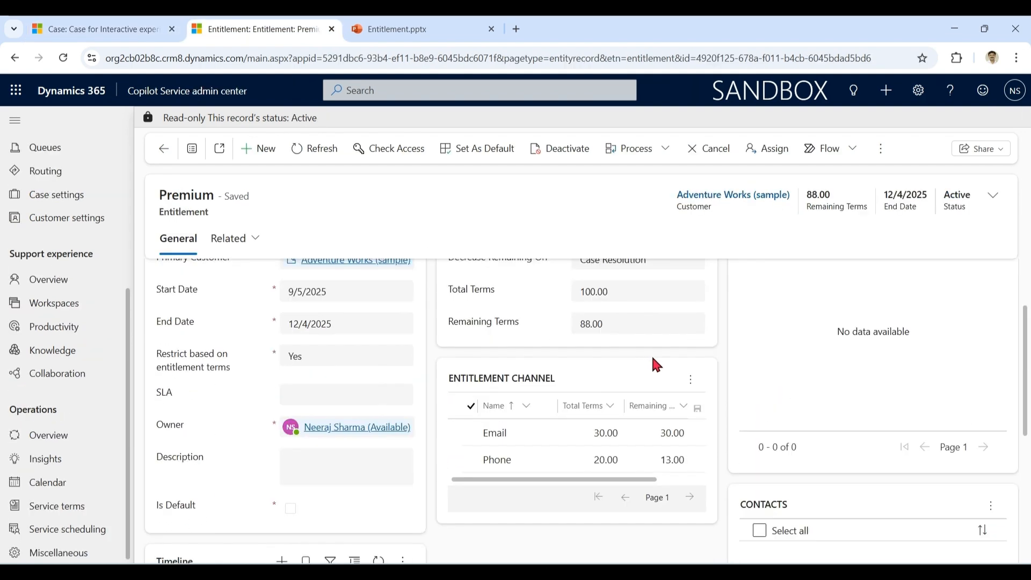
click(521, 466)
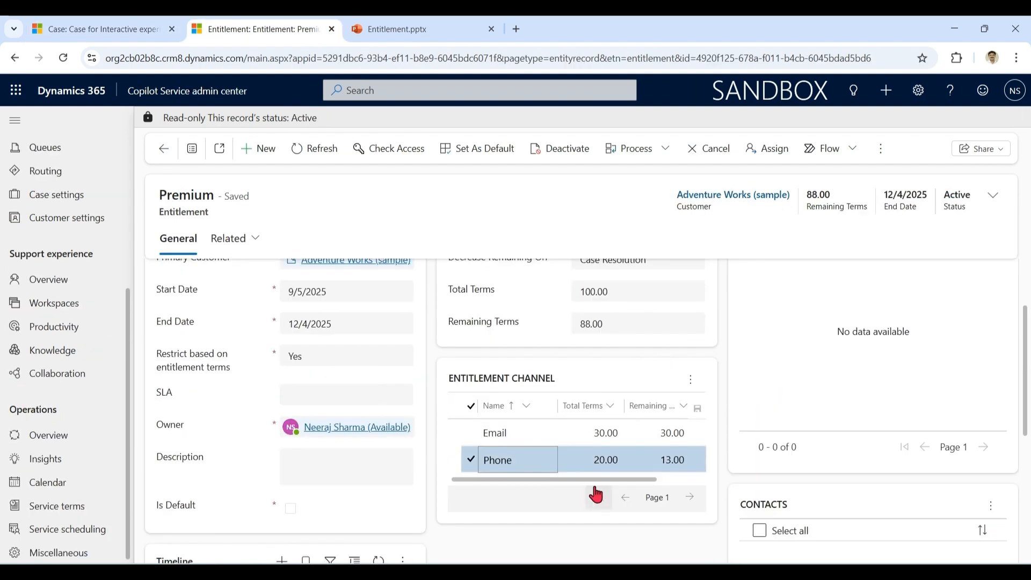
click(470, 460)
scroll(1019, 295, up, 2)
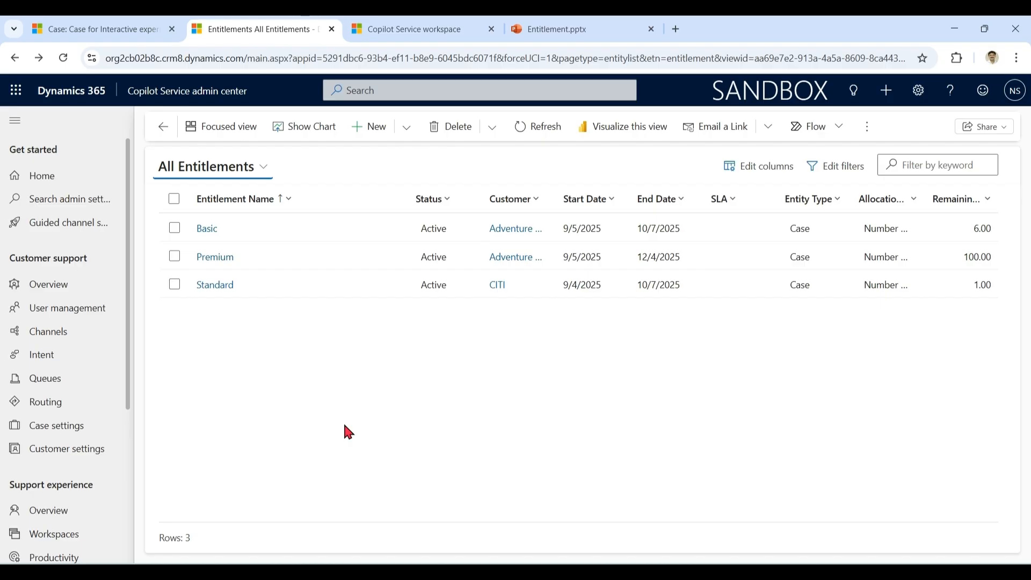
Step: Open the Basic entitlement from the All Entitlements list and cancel it
click(206, 229)
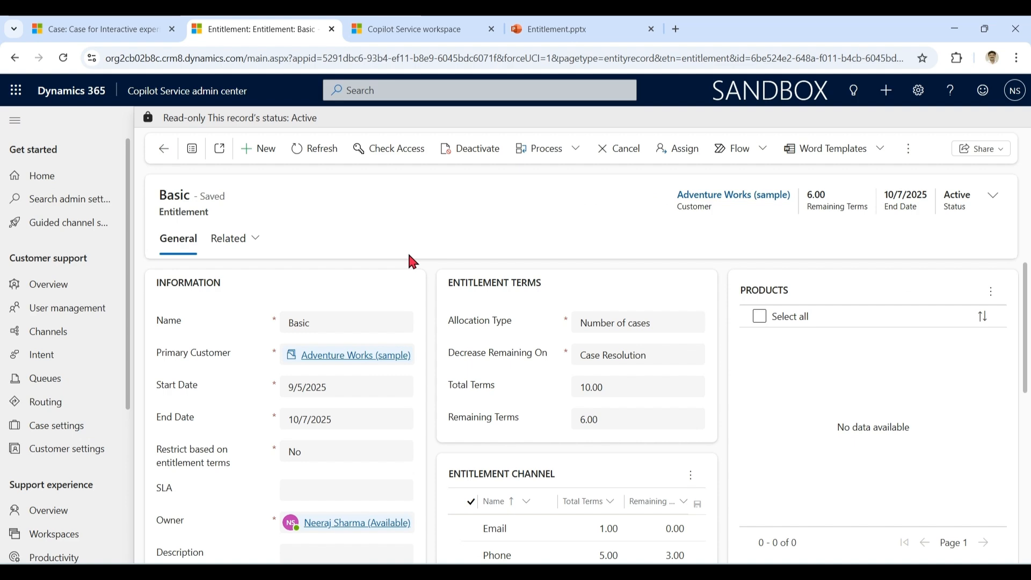
click(618, 153)
click(537, 358)
Step: Reopen the cancelled Basic entitlement, renew it with confirmation, and review the renewed draft
click(206, 229)
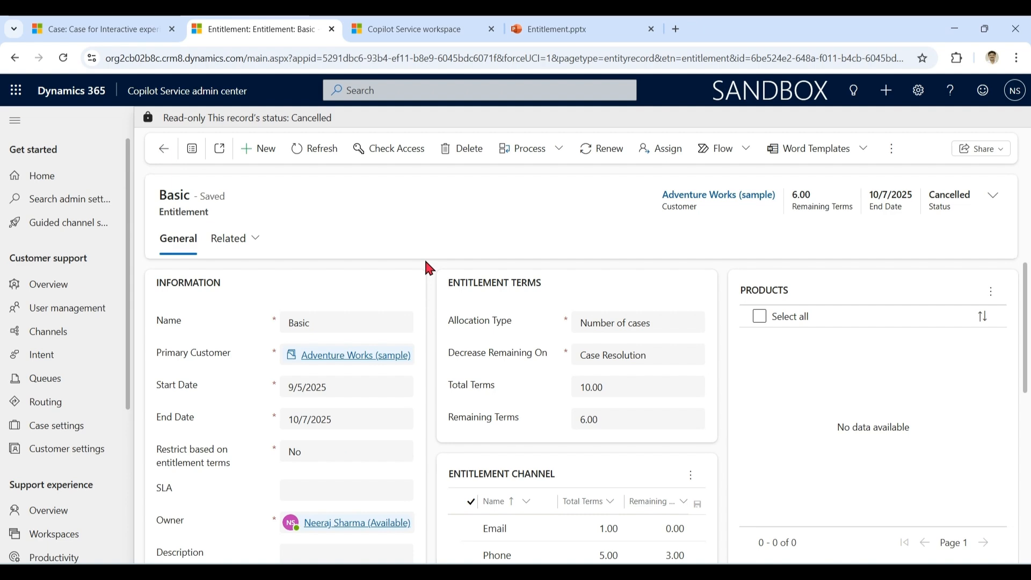
click(604, 149)
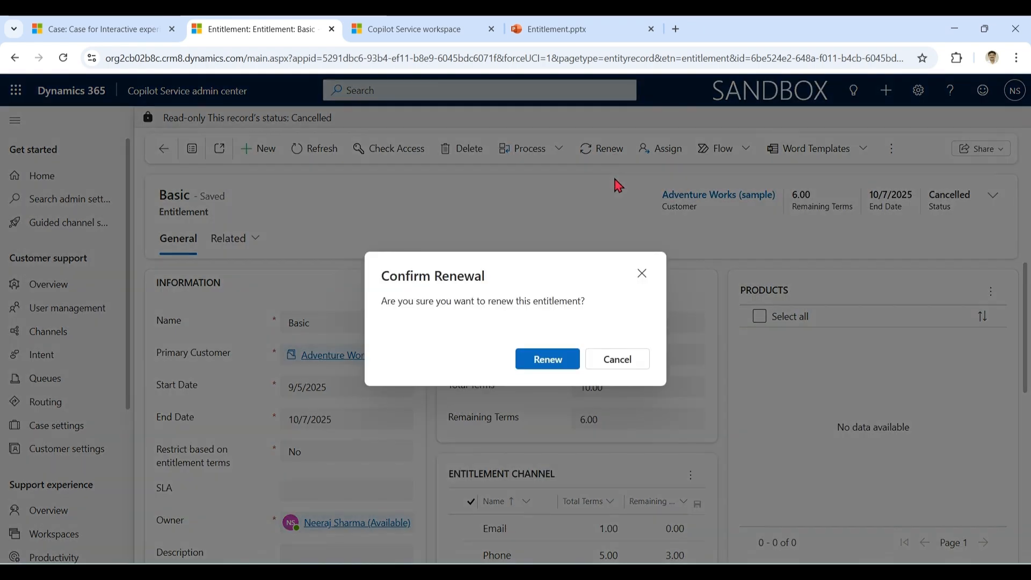
click(558, 365)
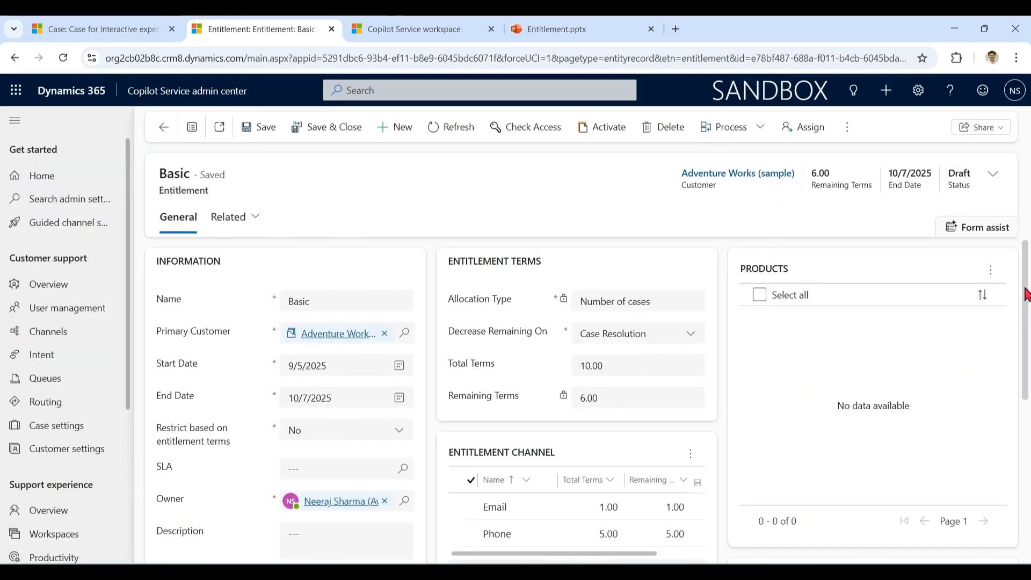
mouse_move(1025, 286)
mouse_down()
mouse_move(1024, 311)
mouse_move(1025, 287)
mouse_up()
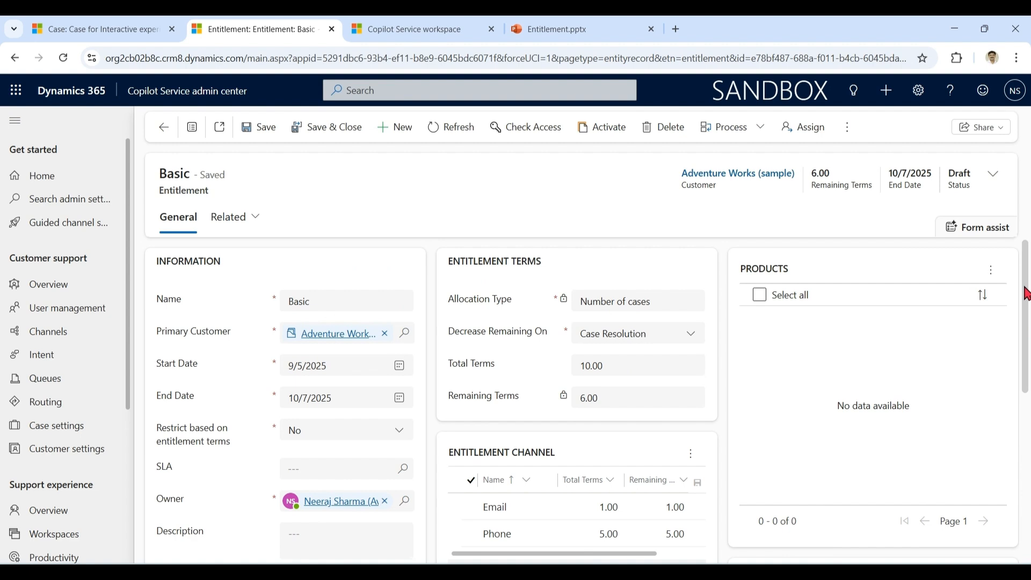